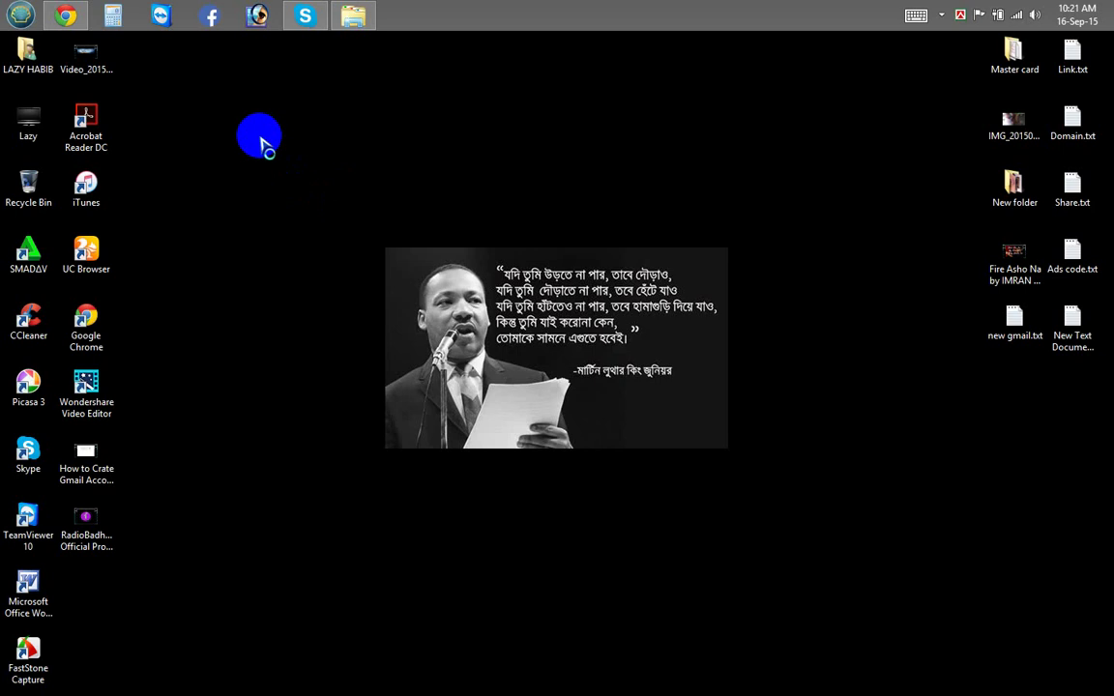
Step: Open the Master card folder from the desktop and maximize and refresh its window
drag(1013, 53, 259, 120)
double_click(267, 132)
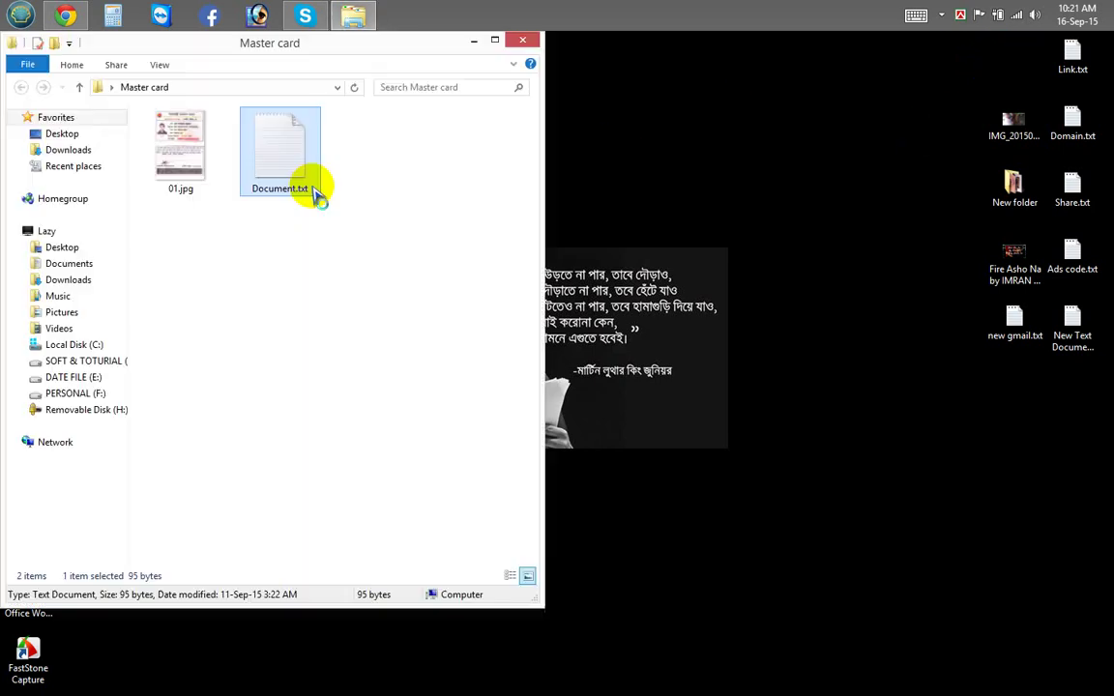
mouse_move(344, 232)
mouse_down()
mouse_move(143, 183)
mouse_move(328, 232)
mouse_up()
double_click(314, 35)
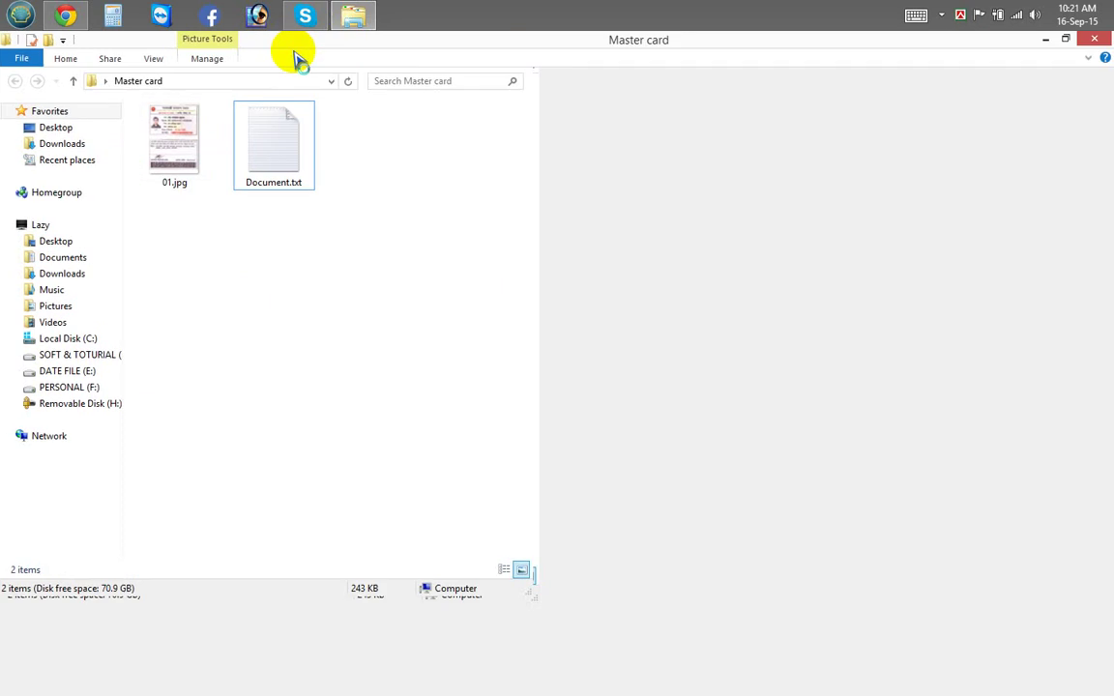
right_click(386, 179)
click(391, 237)
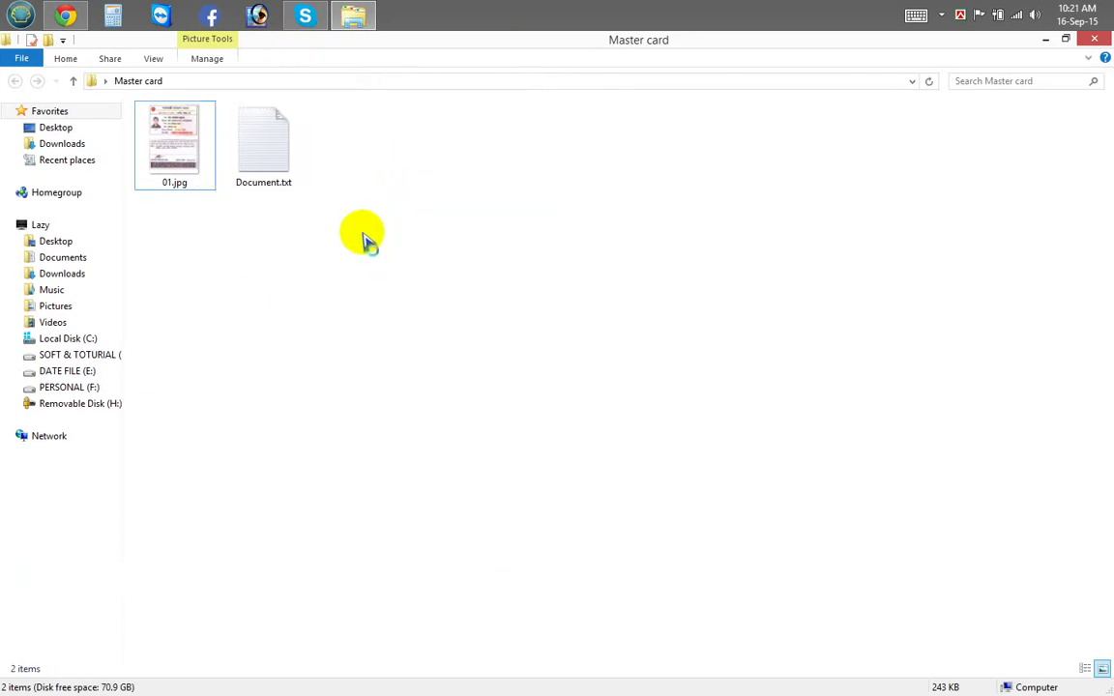
Step: View the ID card scan 01.jpg, then close the image viewer
double_click(187, 169)
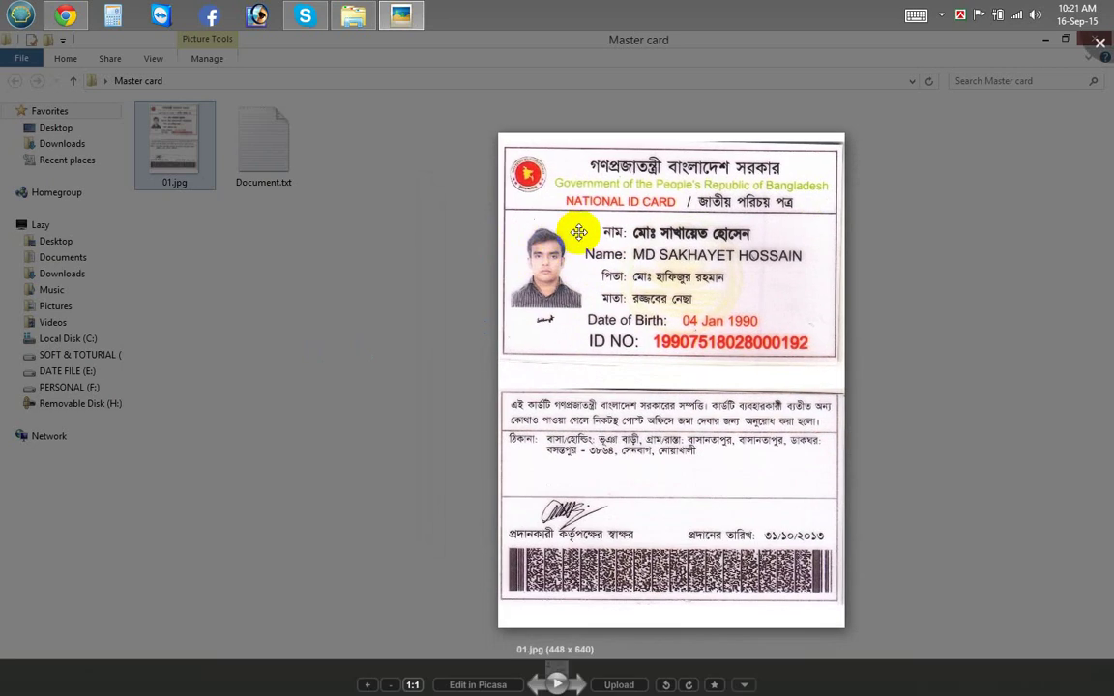
click(560, 306)
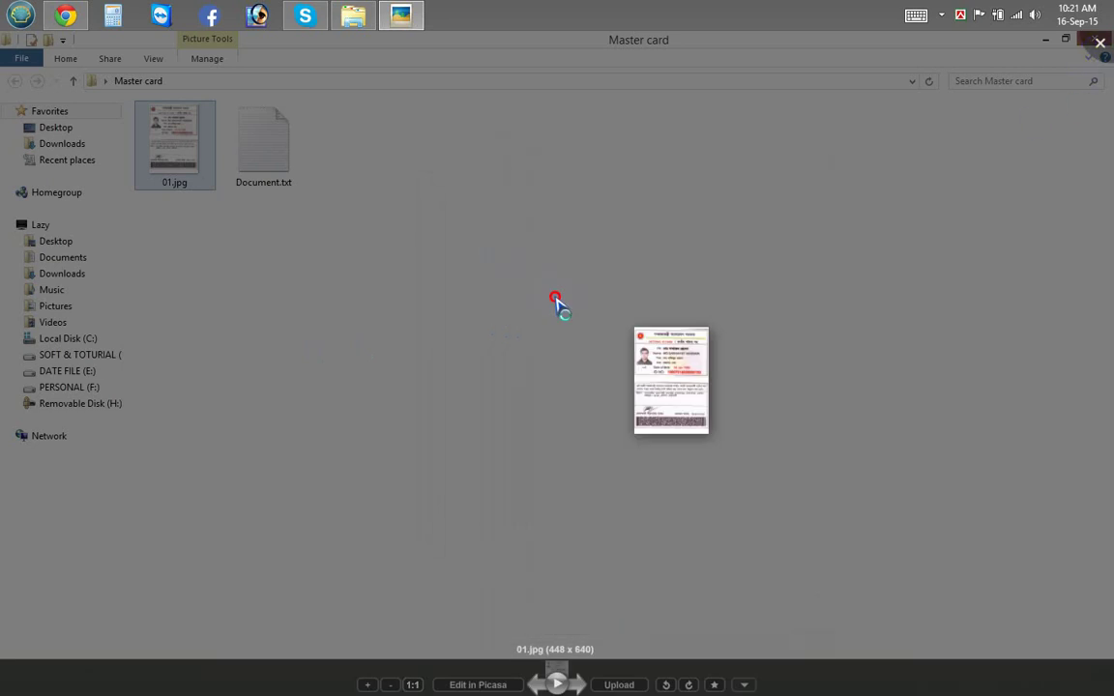
right_click(379, 243)
click(408, 287)
double_click(176, 151)
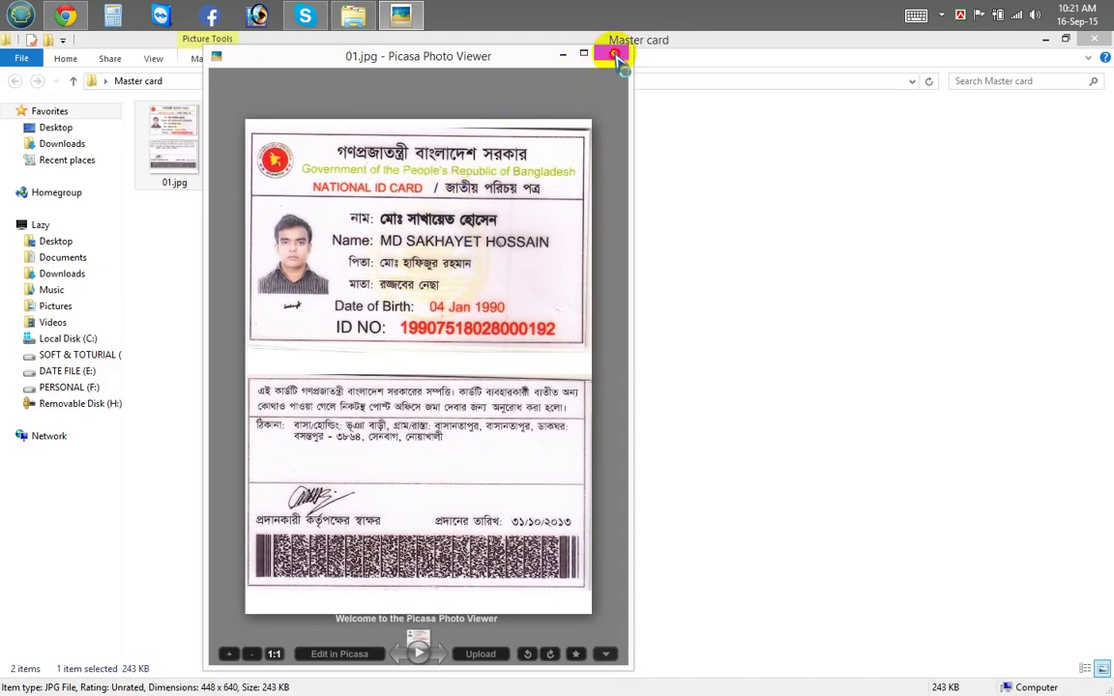
click(615, 57)
Step: Restore the folder window to a smaller size, reposition it and minimize it
double_click(398, 45)
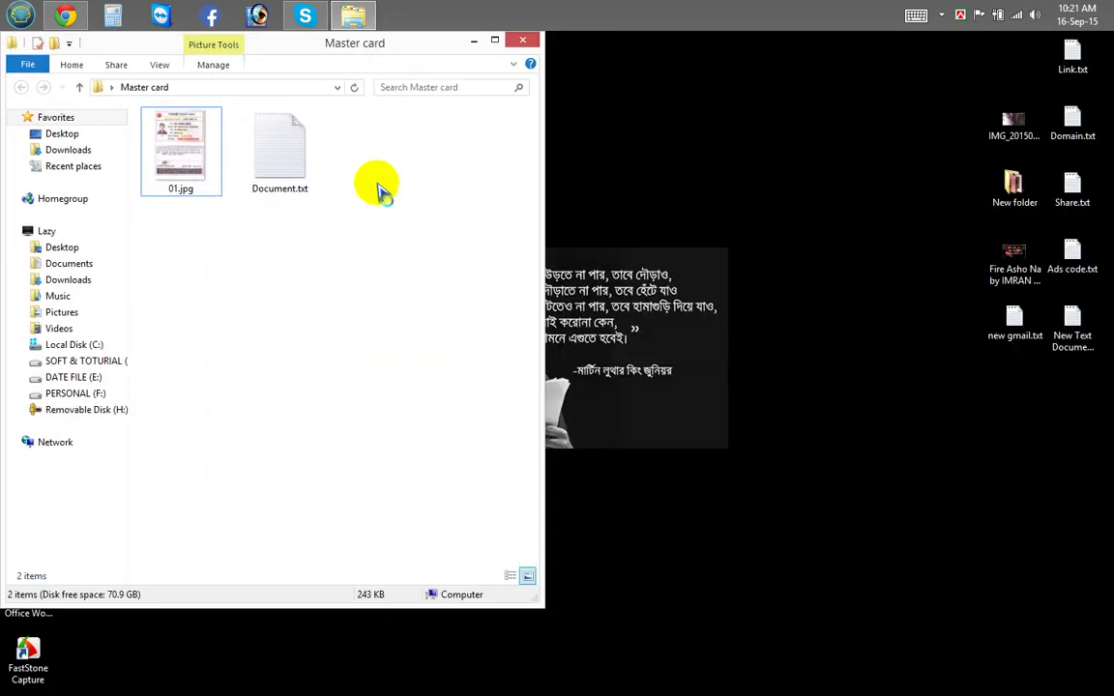
drag(341, 49, 532, 78)
click(643, 73)
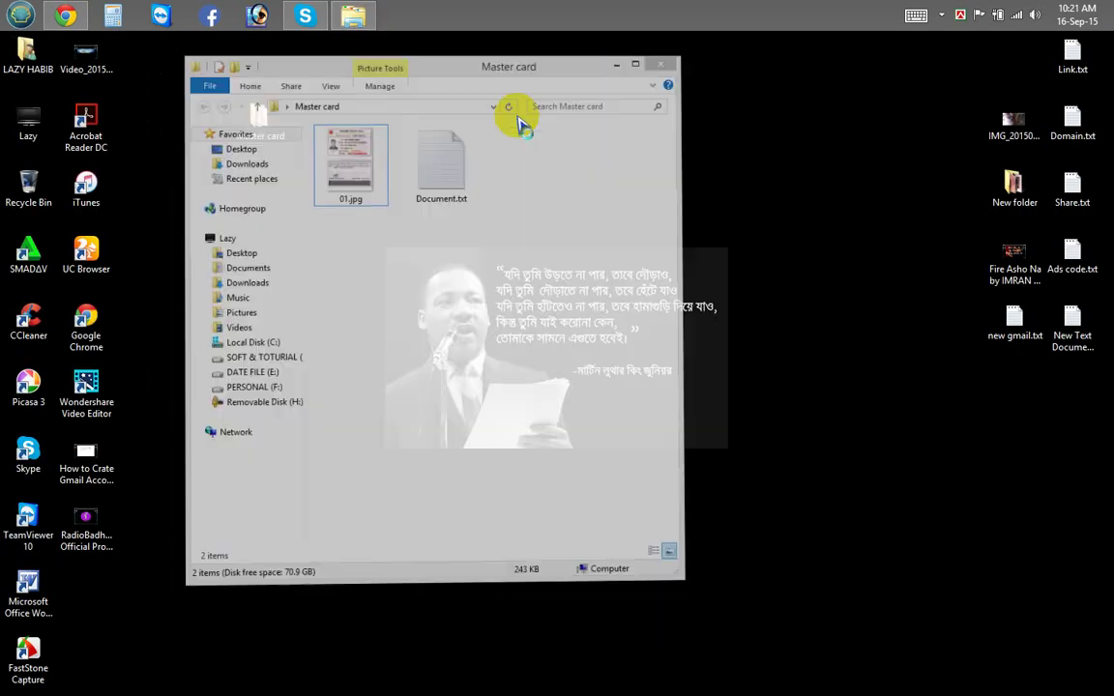
Step: In Chrome, check the signed-in account on the Yahoo Mail tab
click(136, 75)
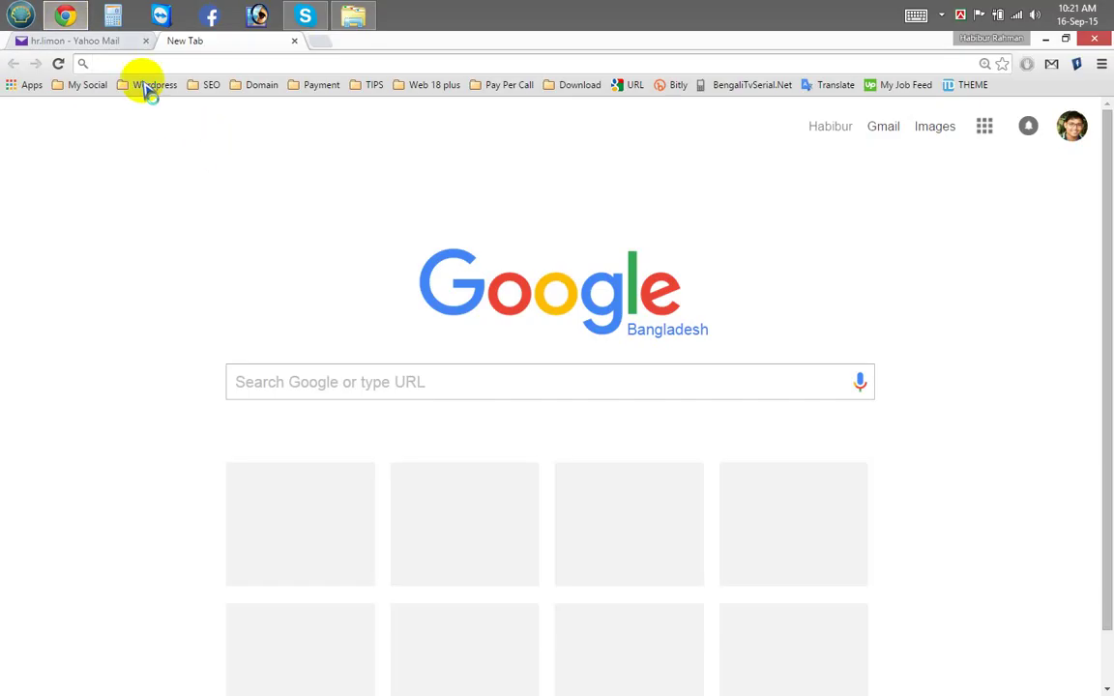
click(76, 44)
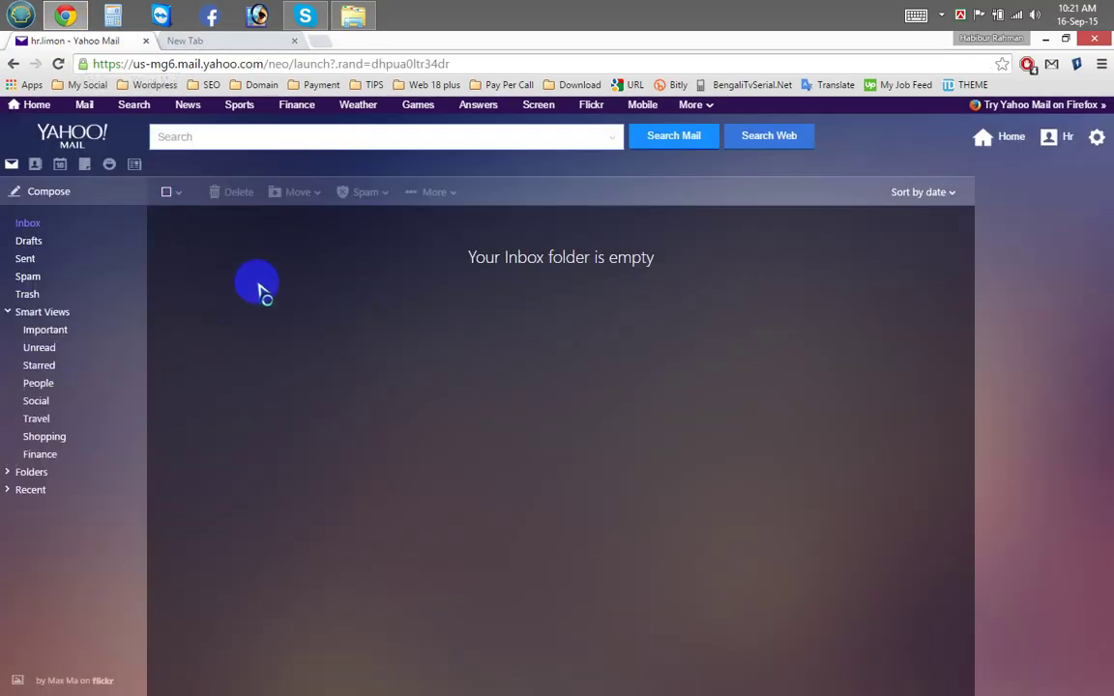
click(1050, 137)
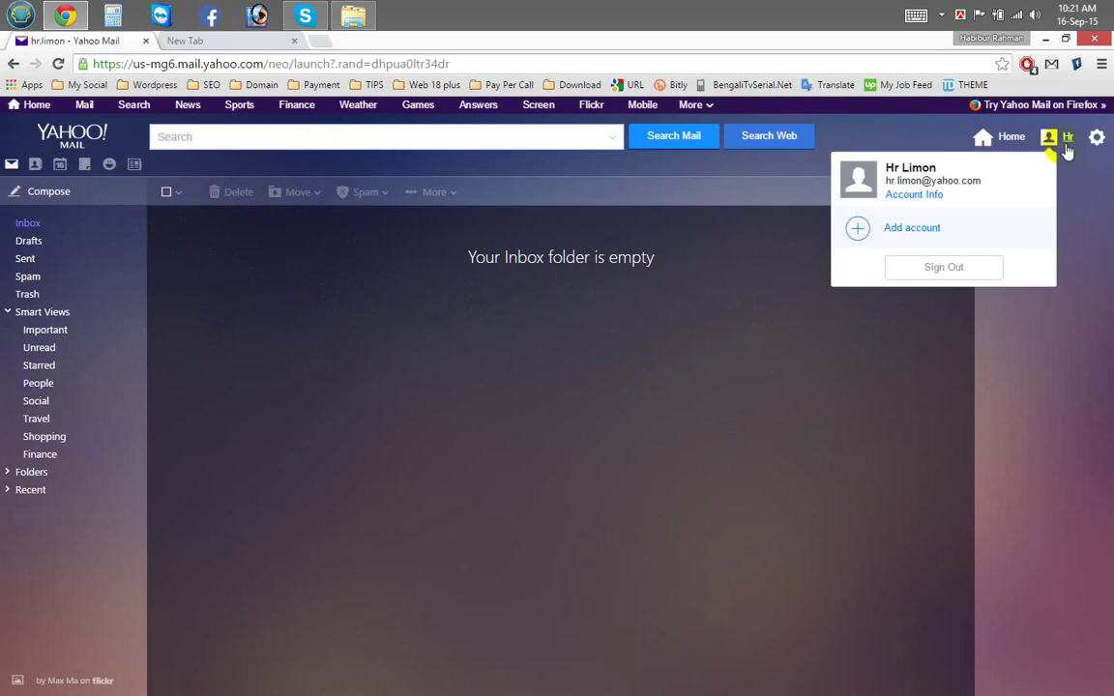
Step: Search Google for 'payonner' in the new tab and open the Payoneer website
click(185, 43)
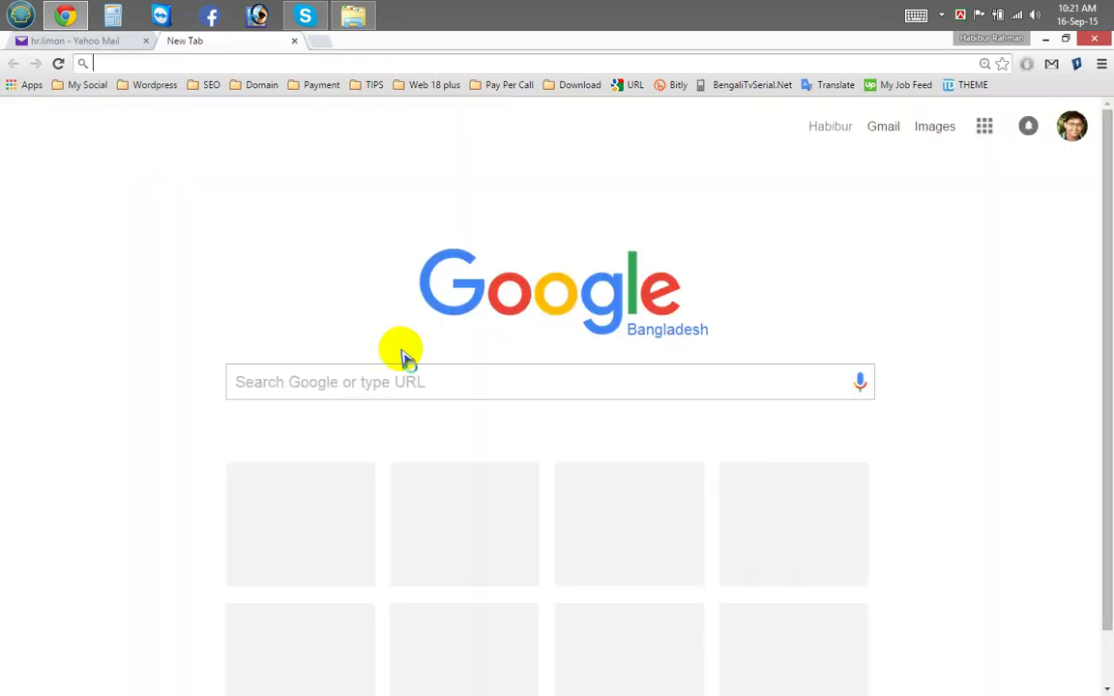
click(355, 383)
text(payonner)
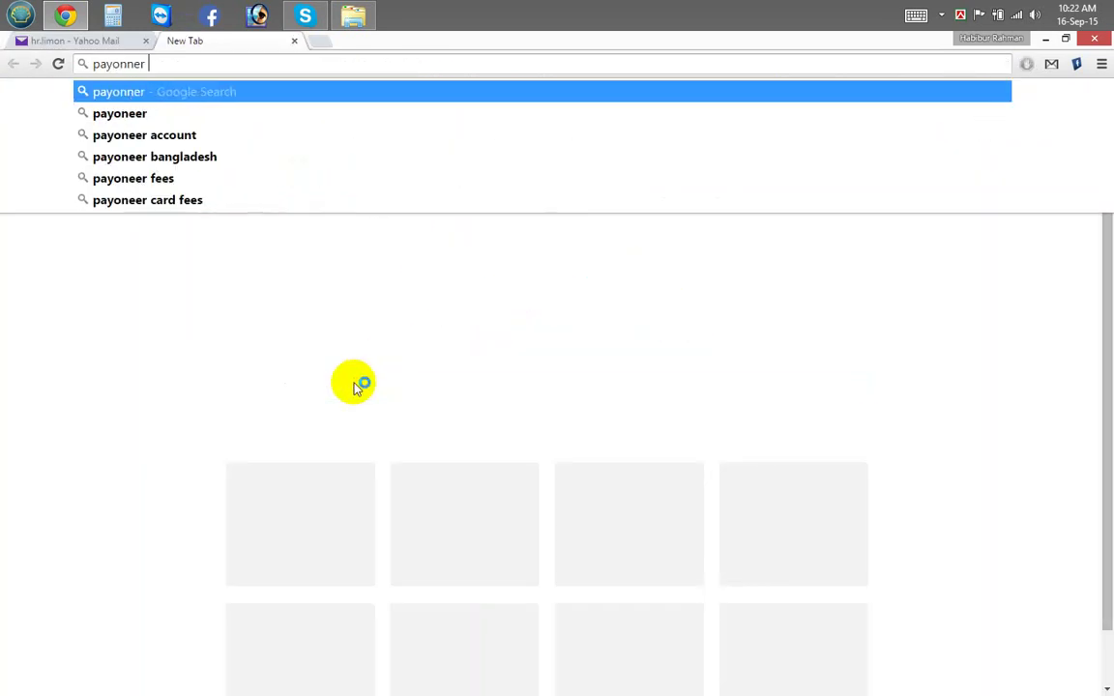
key(Return)
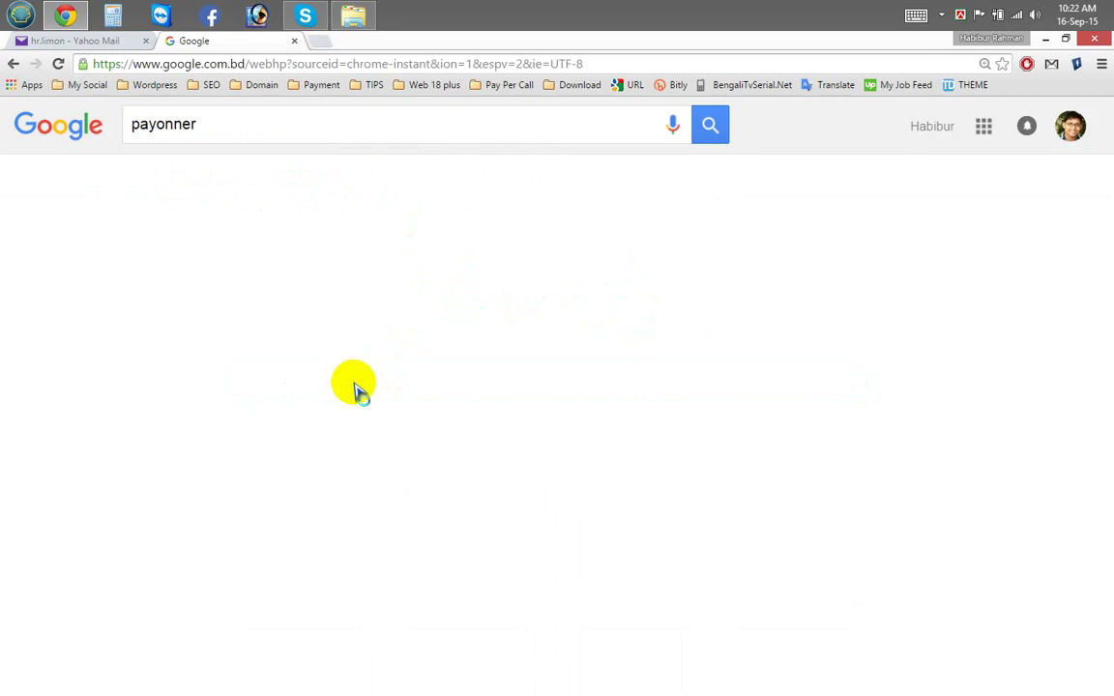
click(314, 372)
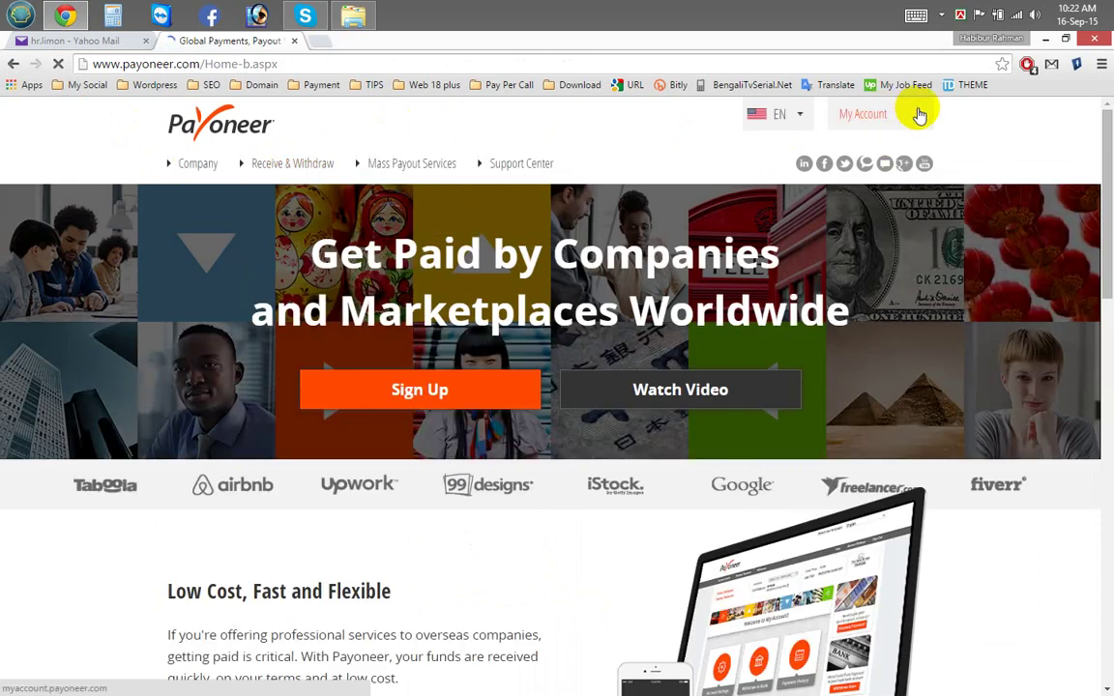
Step: Go from My Account to the Payoneer sign-up and start it with Sign Up Now
click(902, 124)
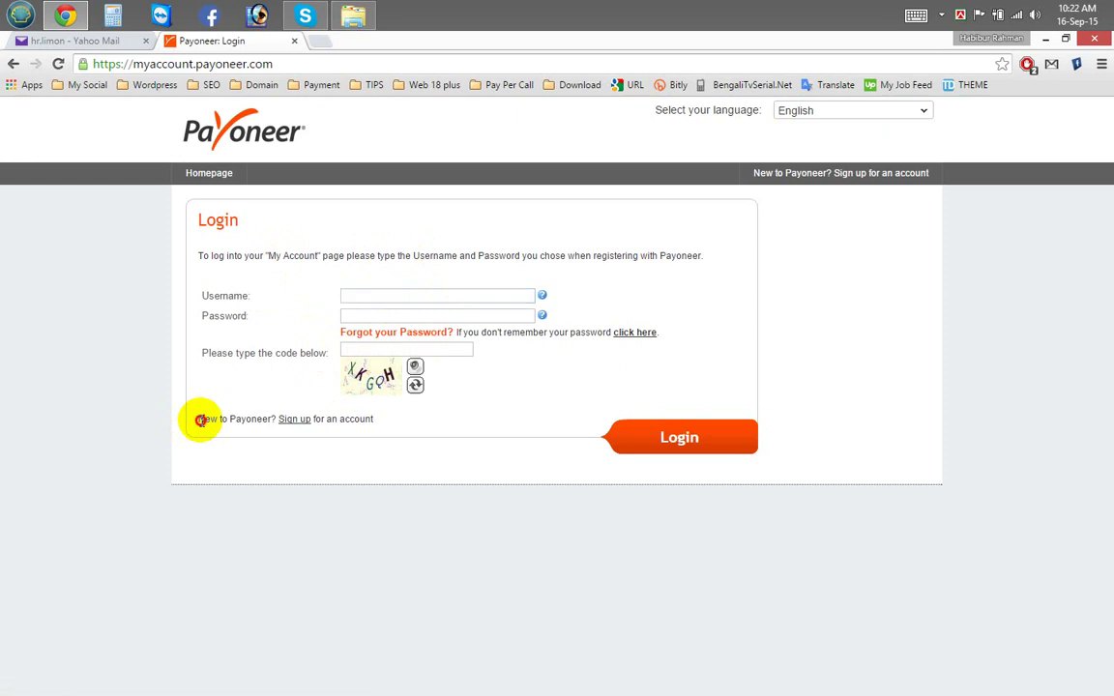
drag(229, 423, 331, 428)
click(300, 432)
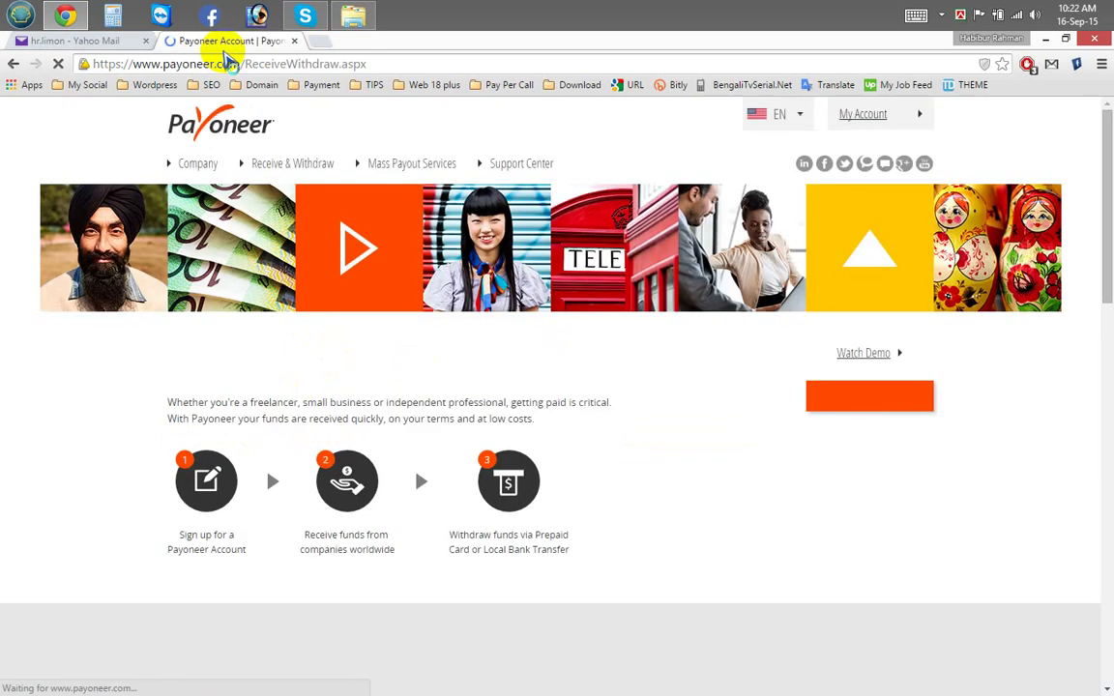
click(828, 407)
click(880, 411)
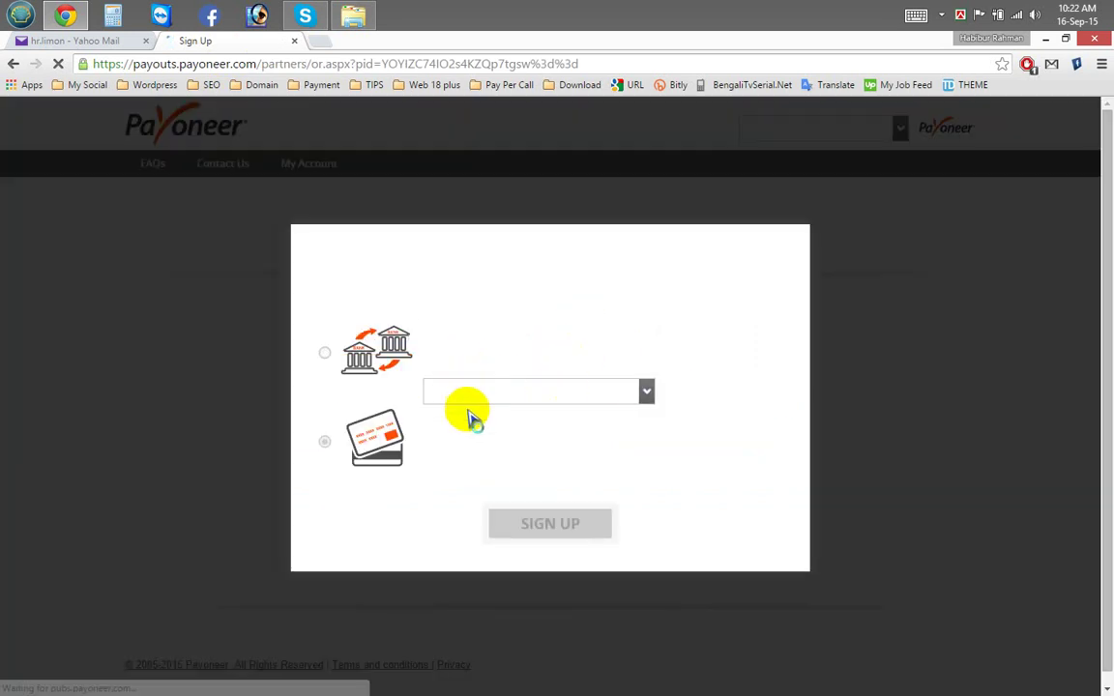
Step: Choose Prepaid MasterCard Card as the withdrawal method and submit with SIGN UP
click(465, 364)
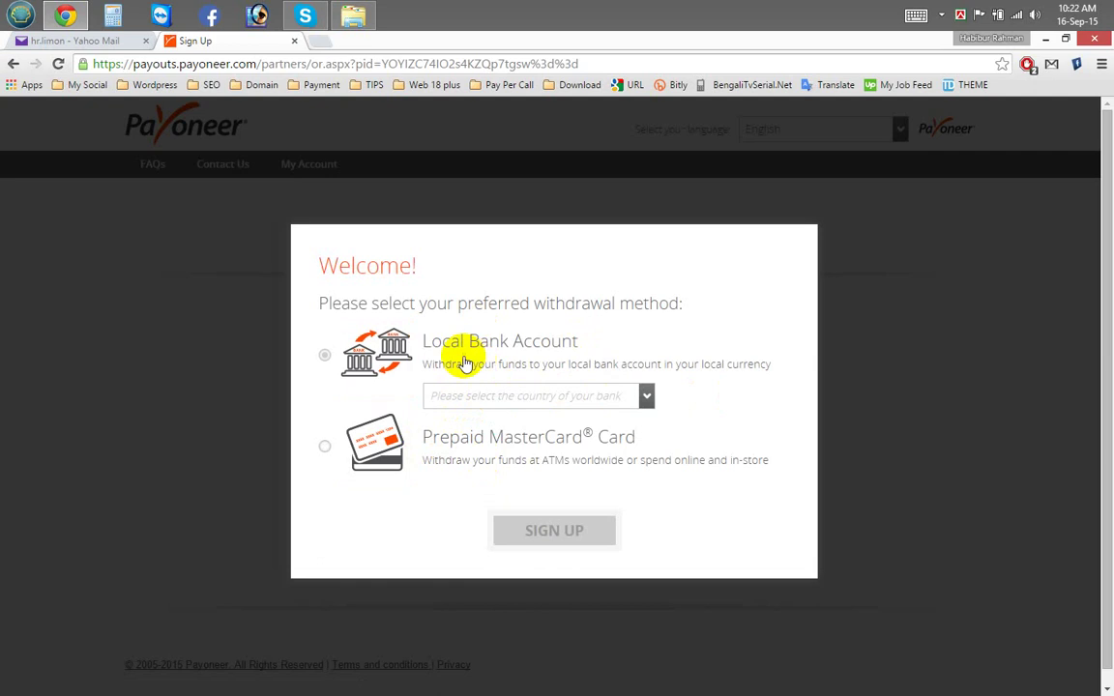
click(379, 442)
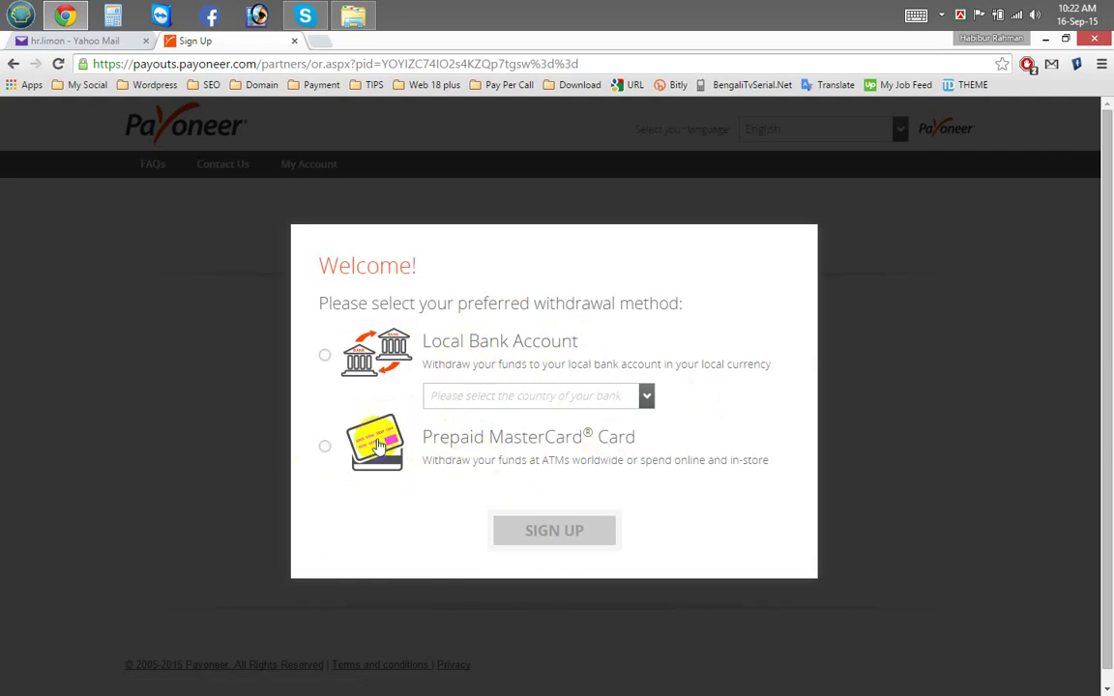
click(326, 447)
click(566, 530)
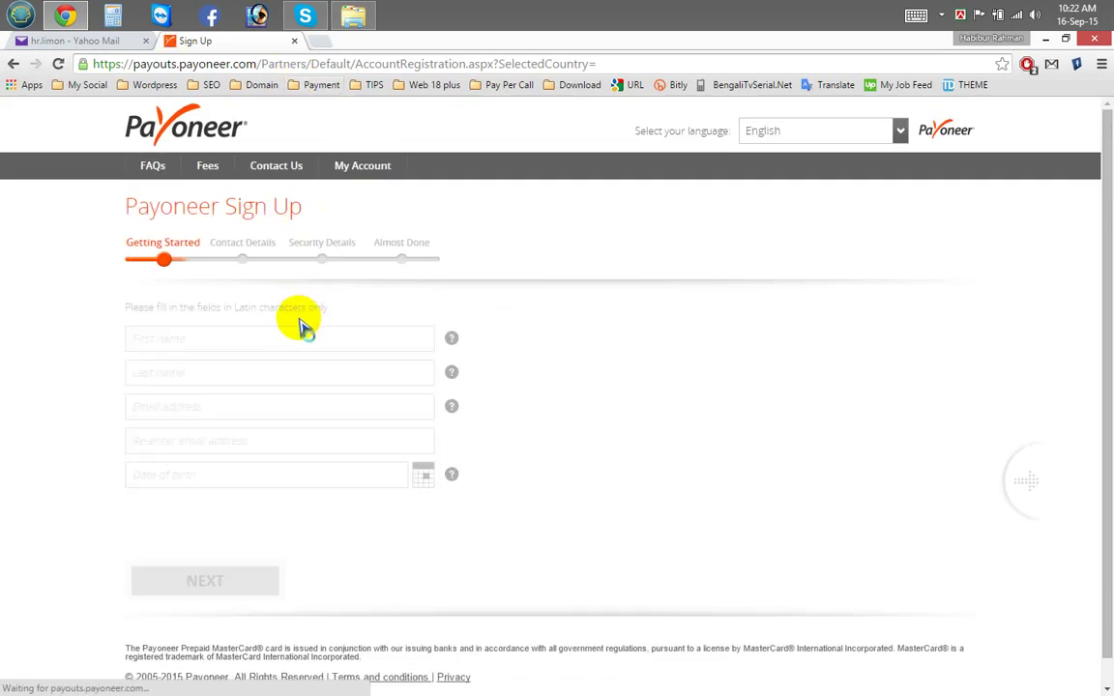
Step: Open the ID card image 01.jpg and Document.txt notes beside the sign-up form
drag(289, 219, 187, 248)
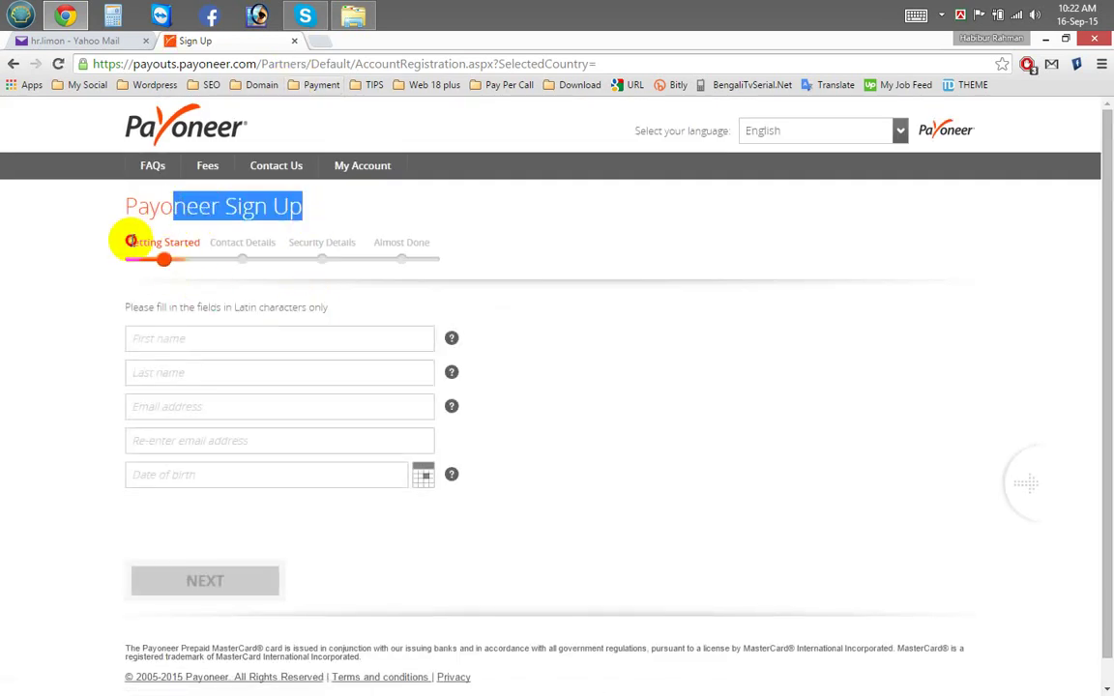
click(227, 244)
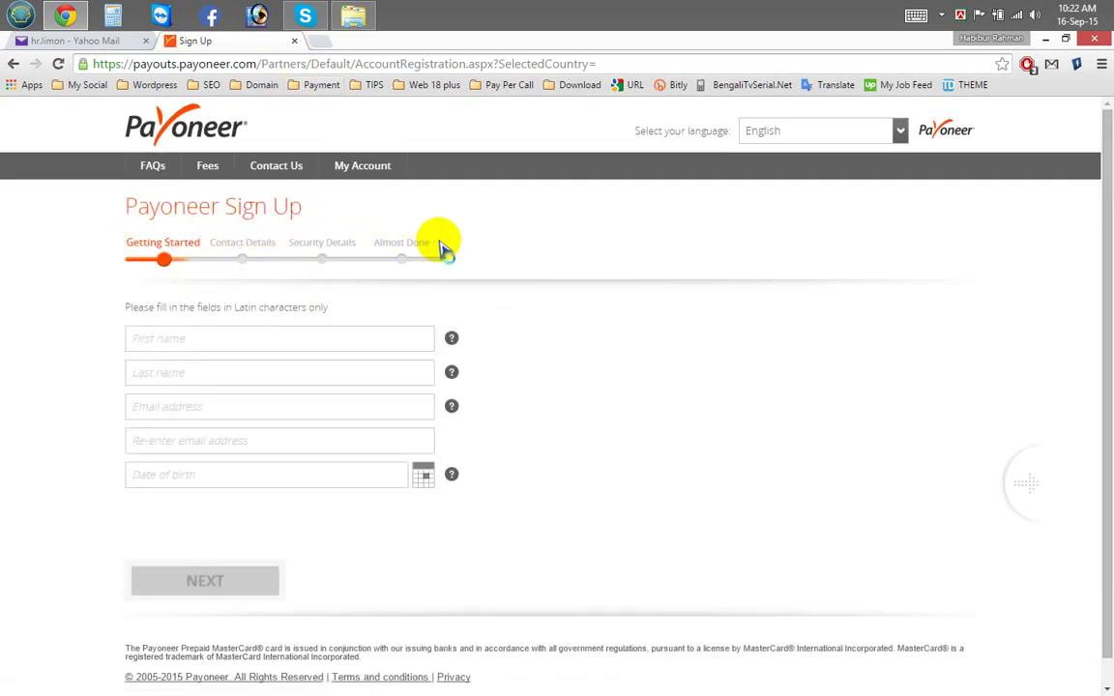
click(193, 367)
click(210, 338)
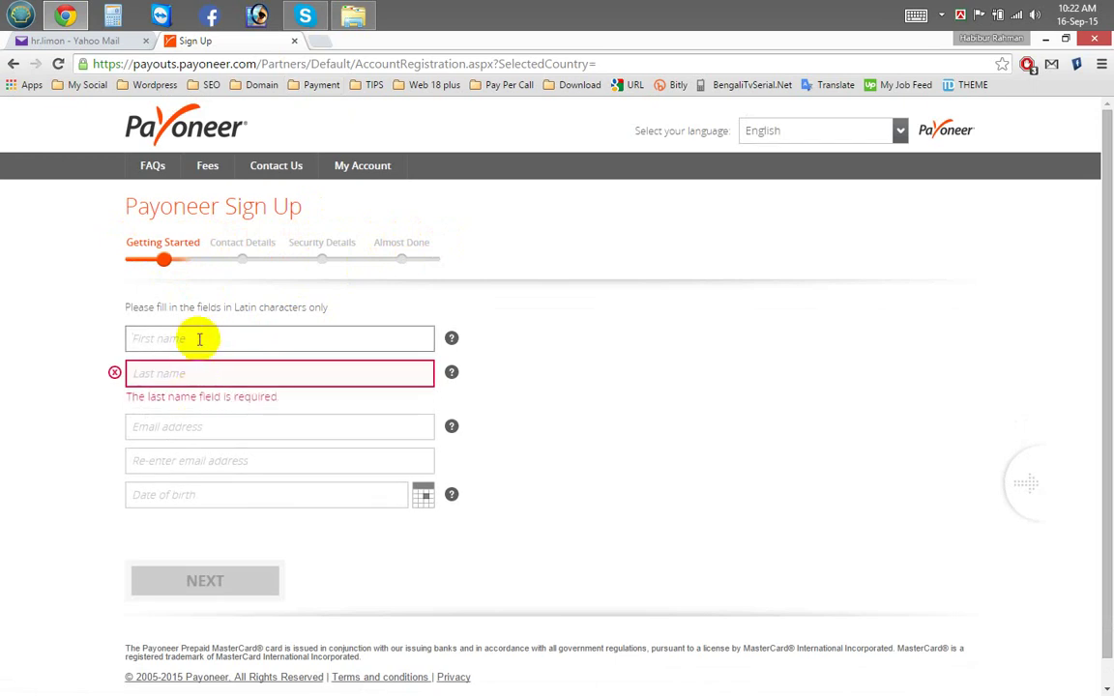
click(353, 15)
double_click(351, 217)
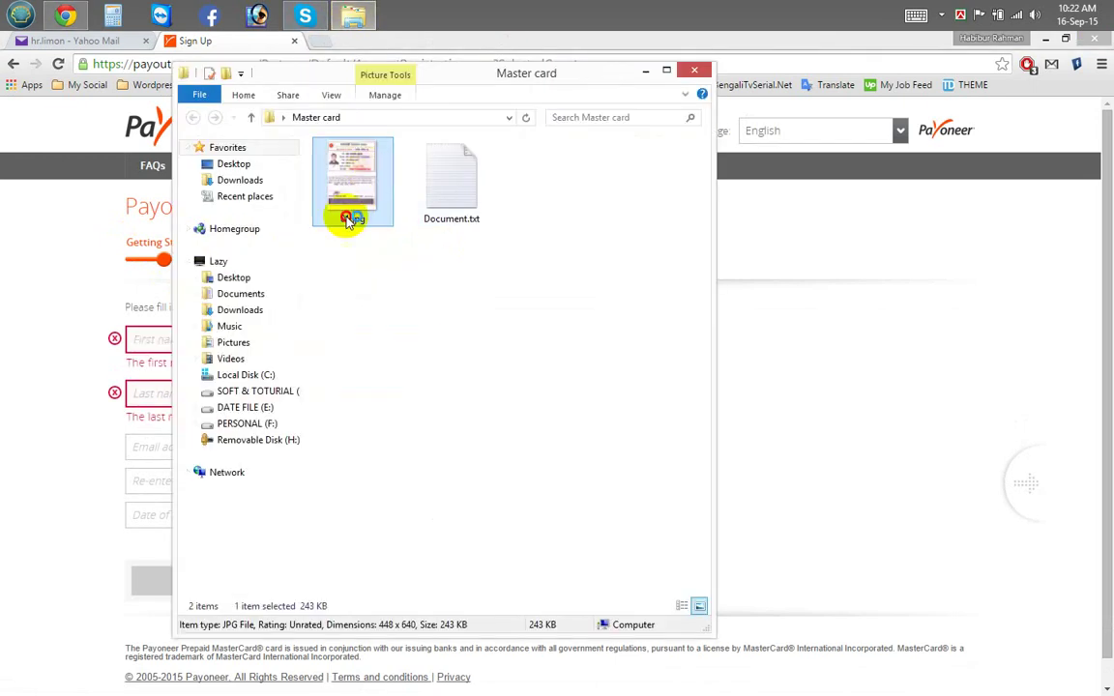
drag(634, 148, 299, 89)
click(488, 193)
double_click(474, 191)
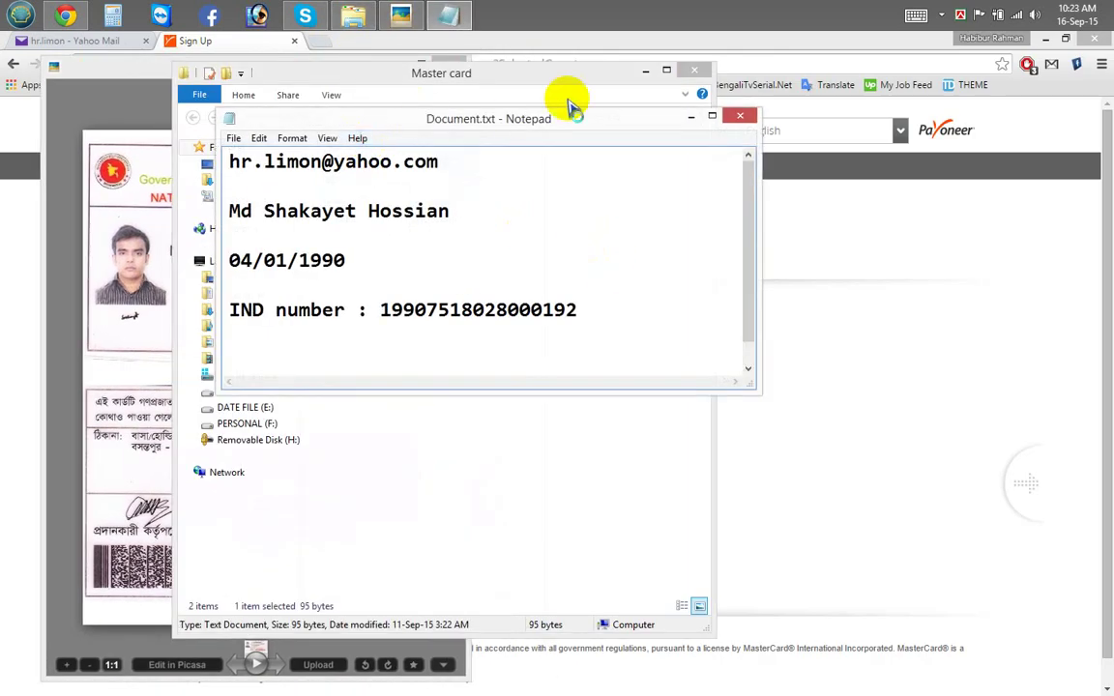
click(645, 70)
drag(425, 118, 658, 187)
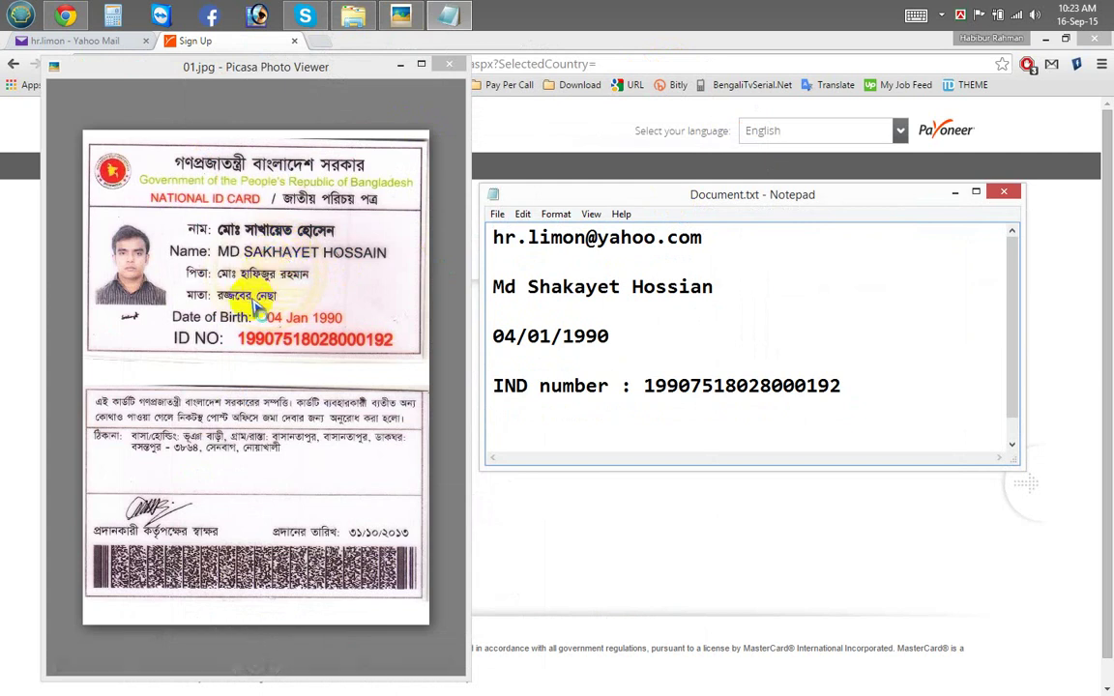
Step: Move the surname out of the First name field into the Last name field
drag(690, 286, 493, 288)
click(8, 336)
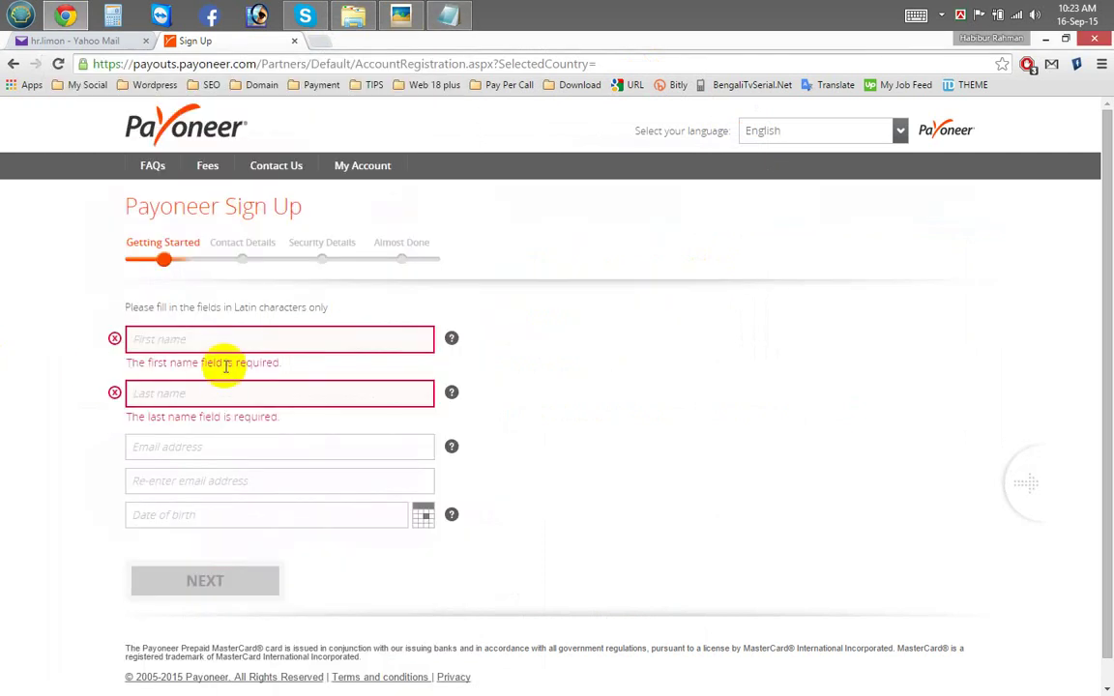
click(205, 339)
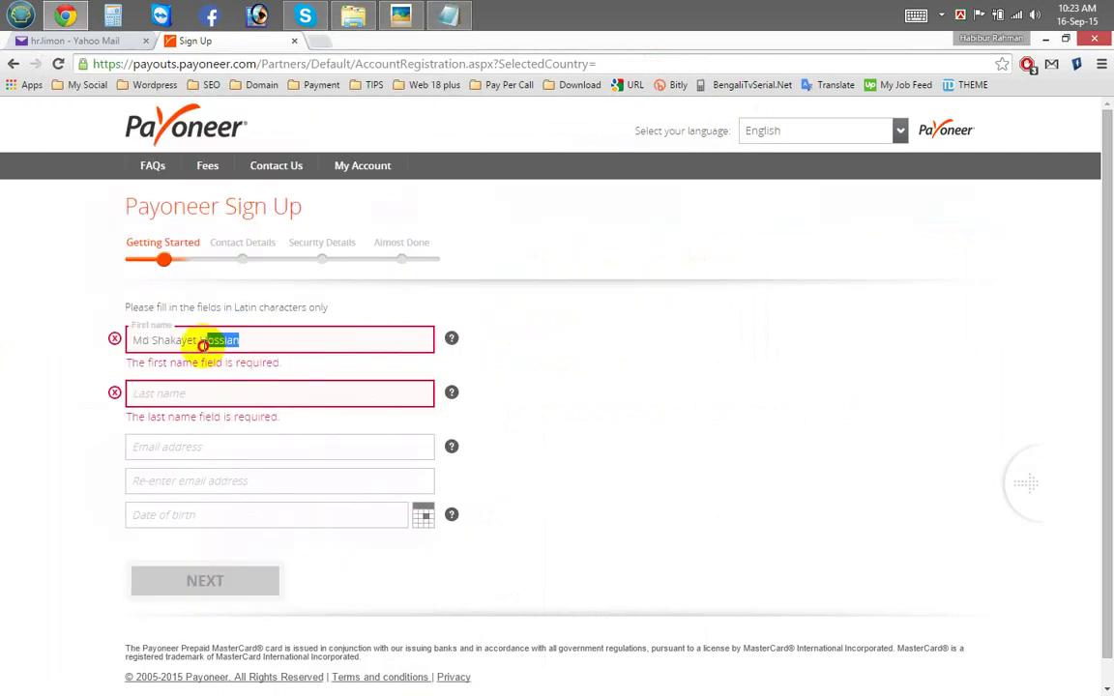
key(ctrl+x)
click(198, 394)
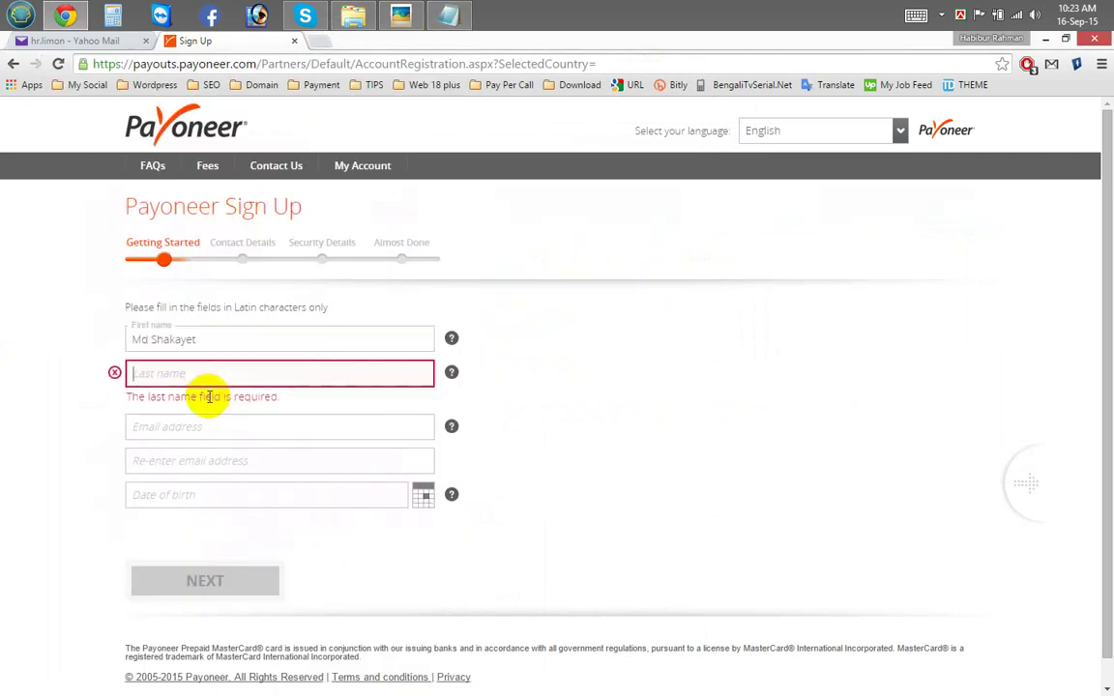
key(ctrl+v)
click(235, 339)
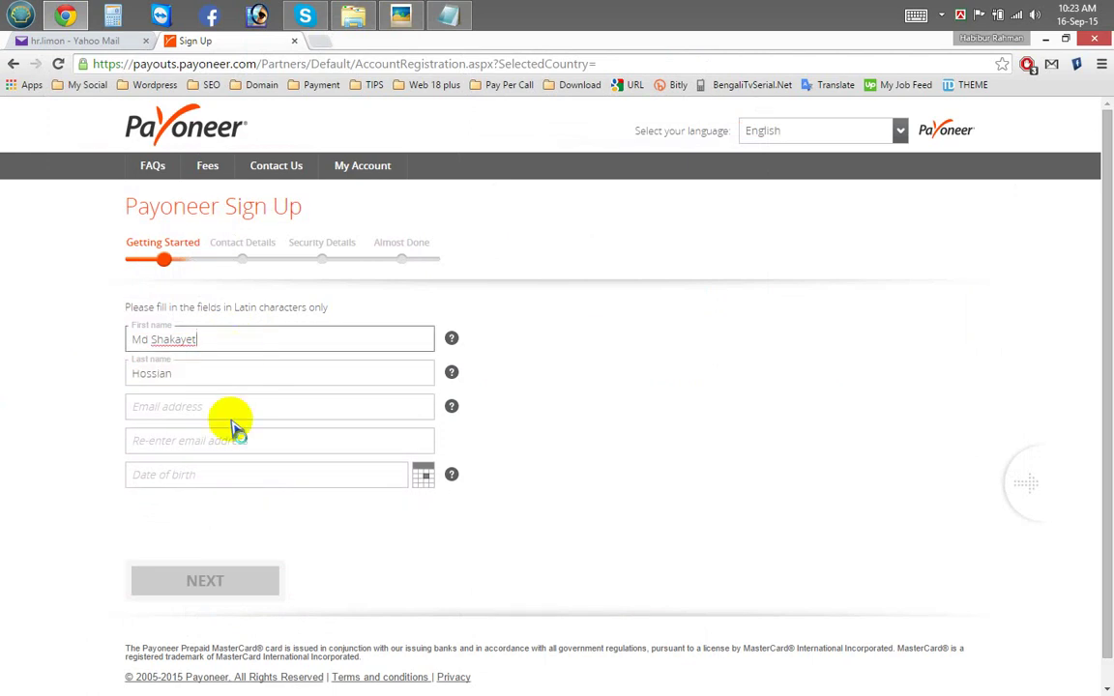
Step: Copy the e-mail address from the notes into both e-mail fields
click(192, 411)
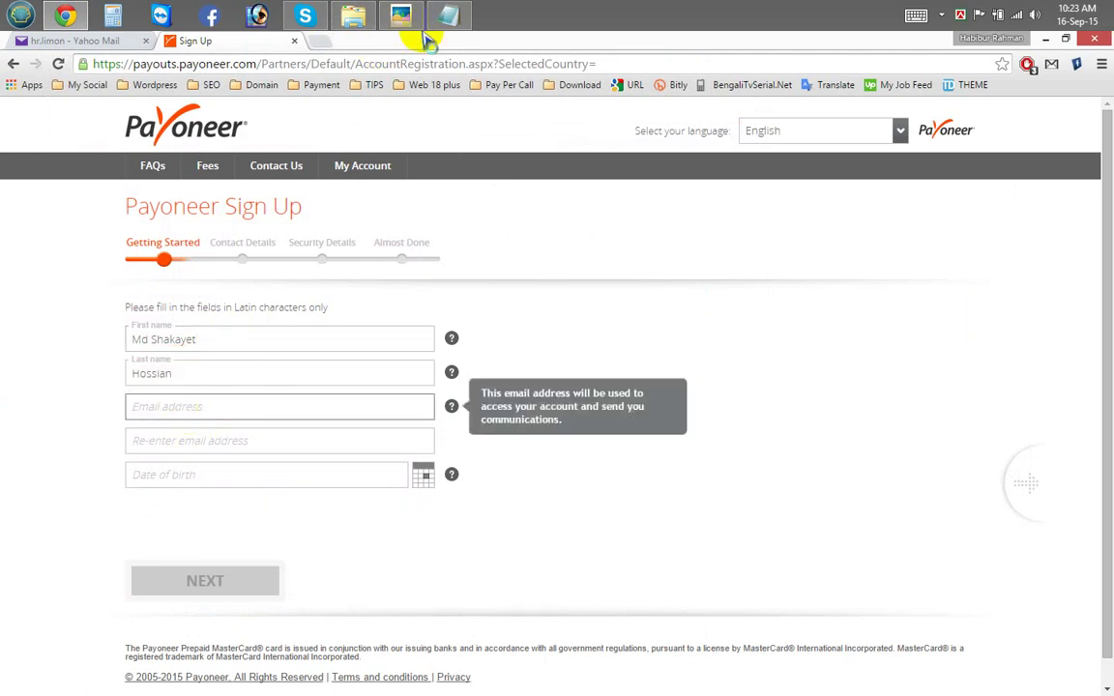
click(448, 16)
click(619, 237)
triple_click(620, 236)
key(ctrl+c)
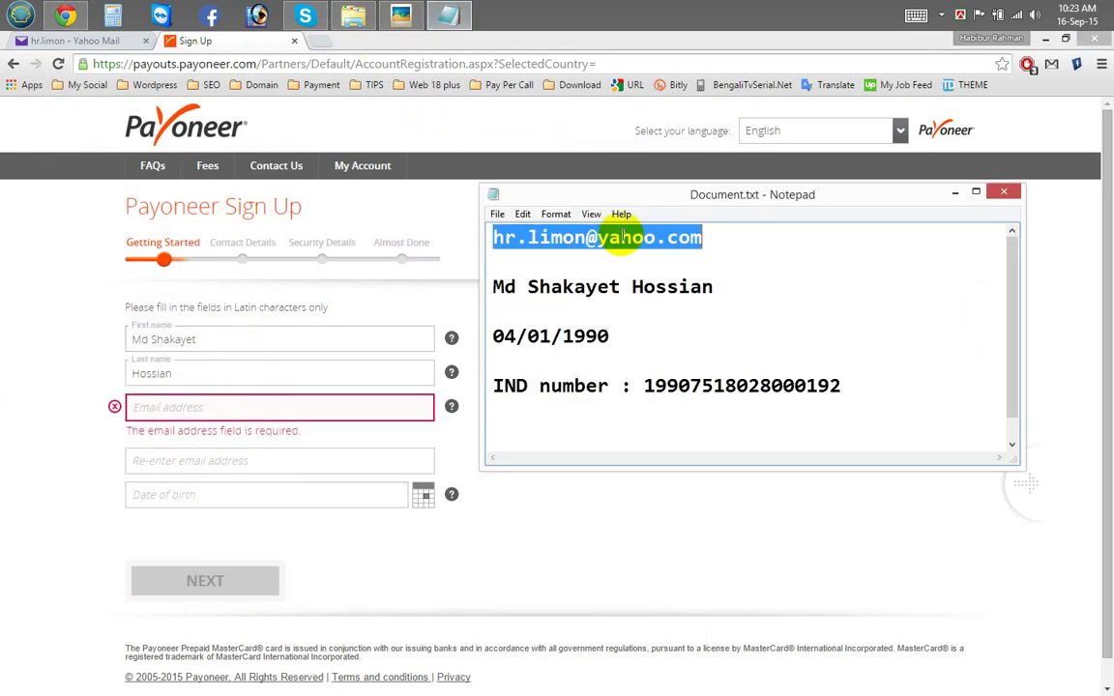
click(240, 410)
key(ctrl+v)
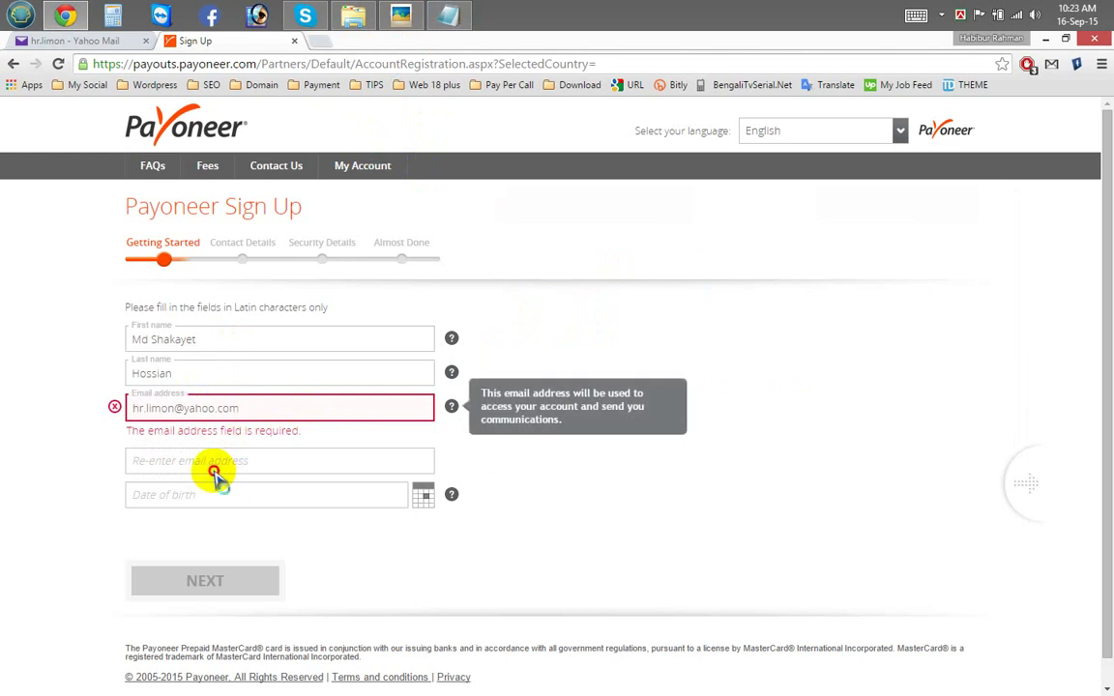
click(214, 471)
key(ctrl+v)
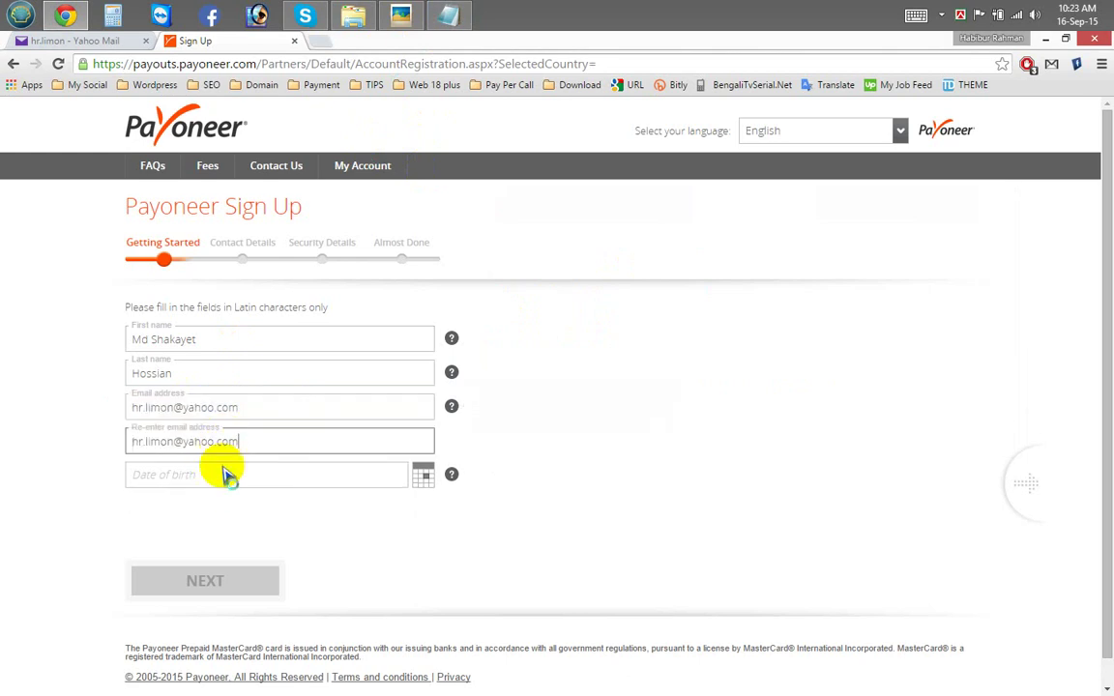
Step: Look up the applicant's date of birth in the notes and on the ID card
click(229, 474)
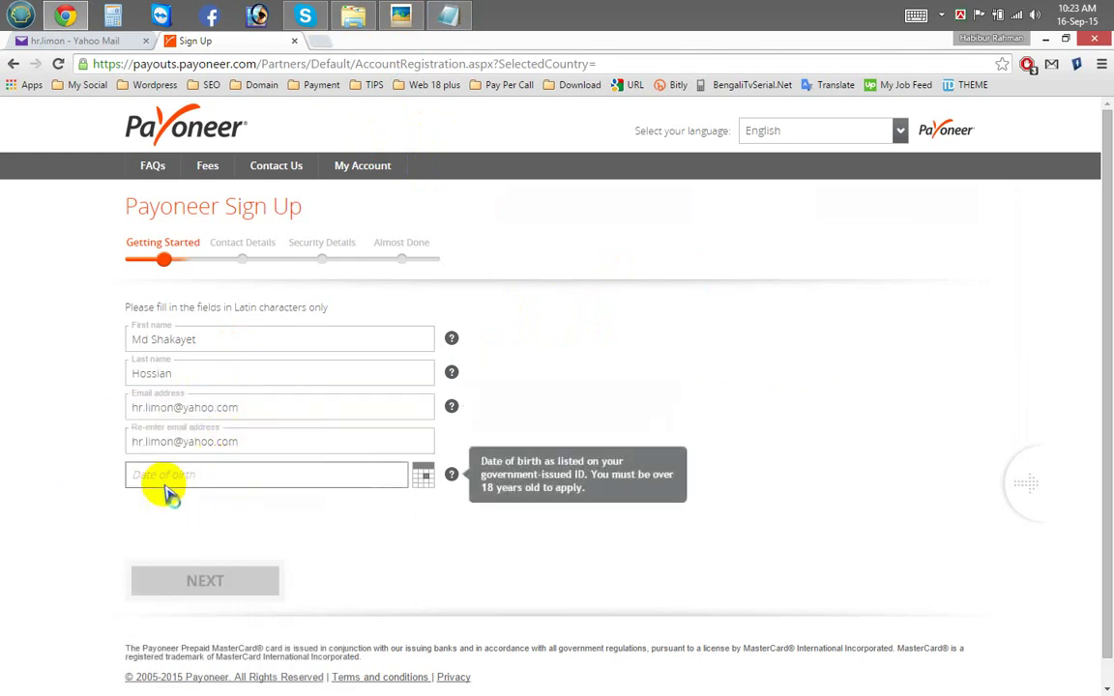
click(448, 16)
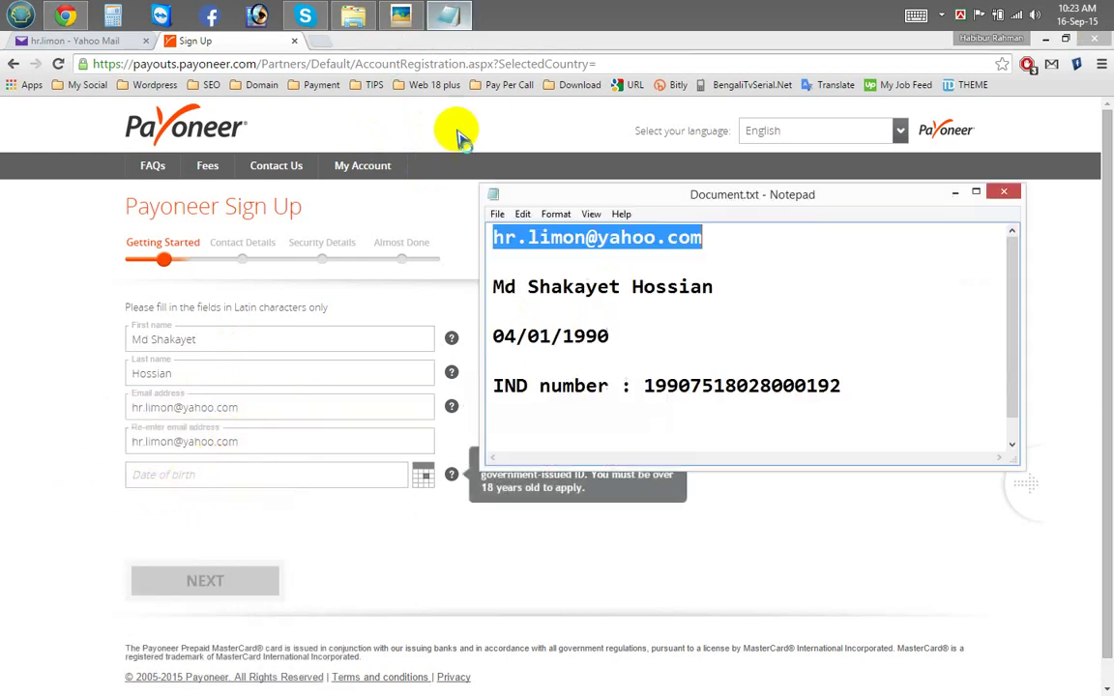
click(400, 15)
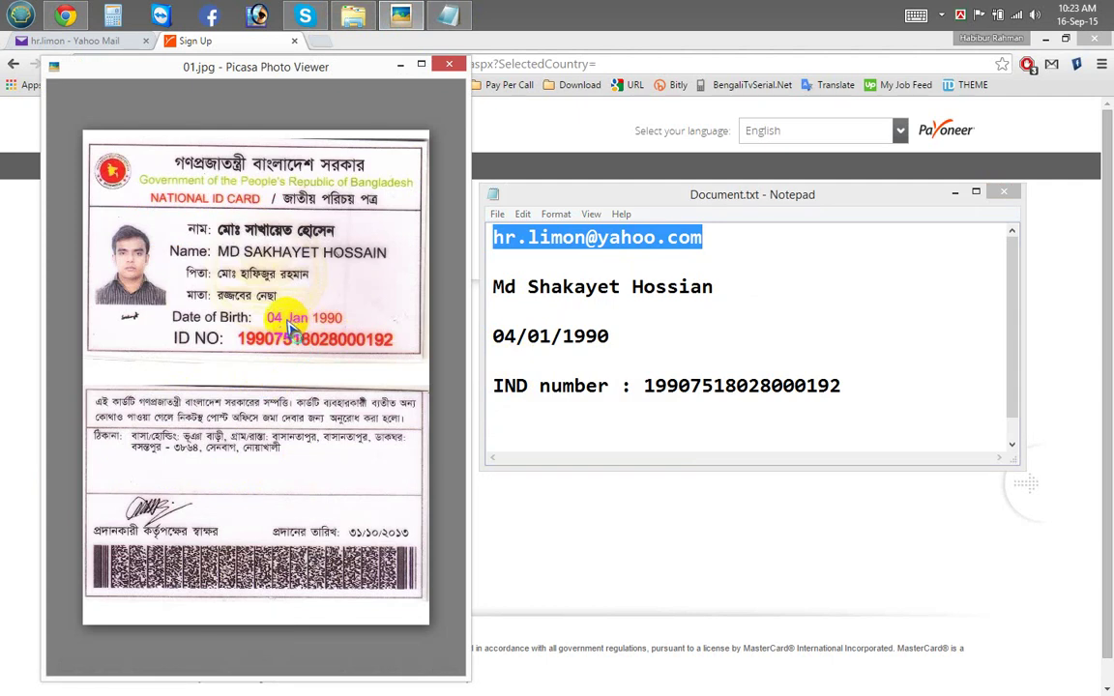
double_click(495, 332)
double_click(501, 339)
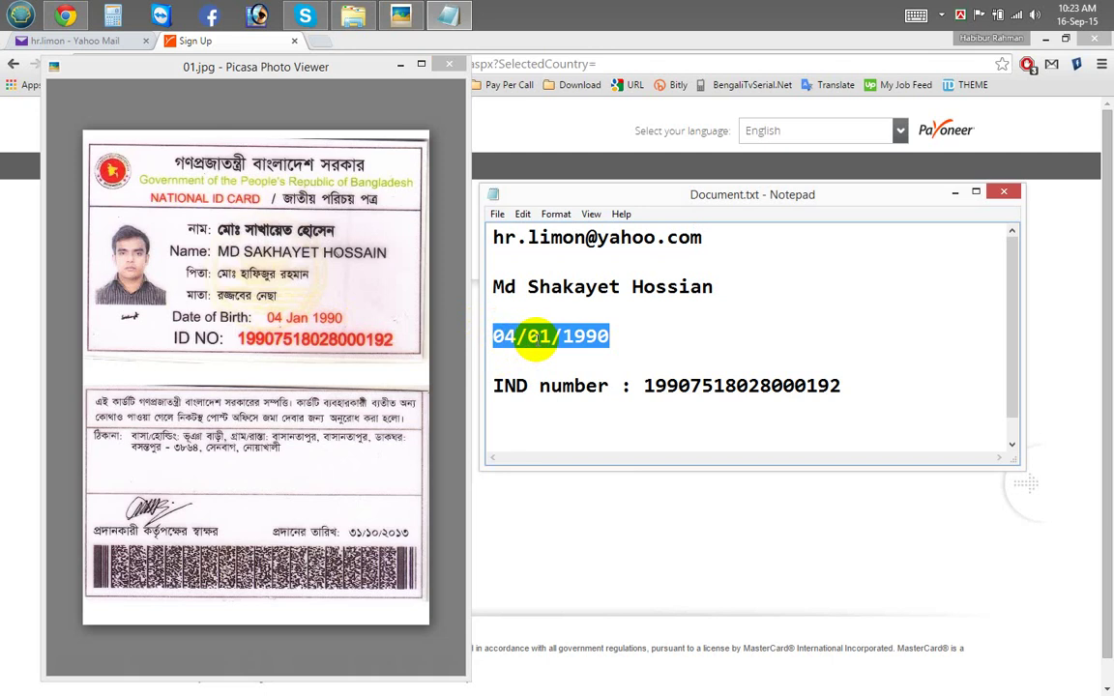
click(5, 356)
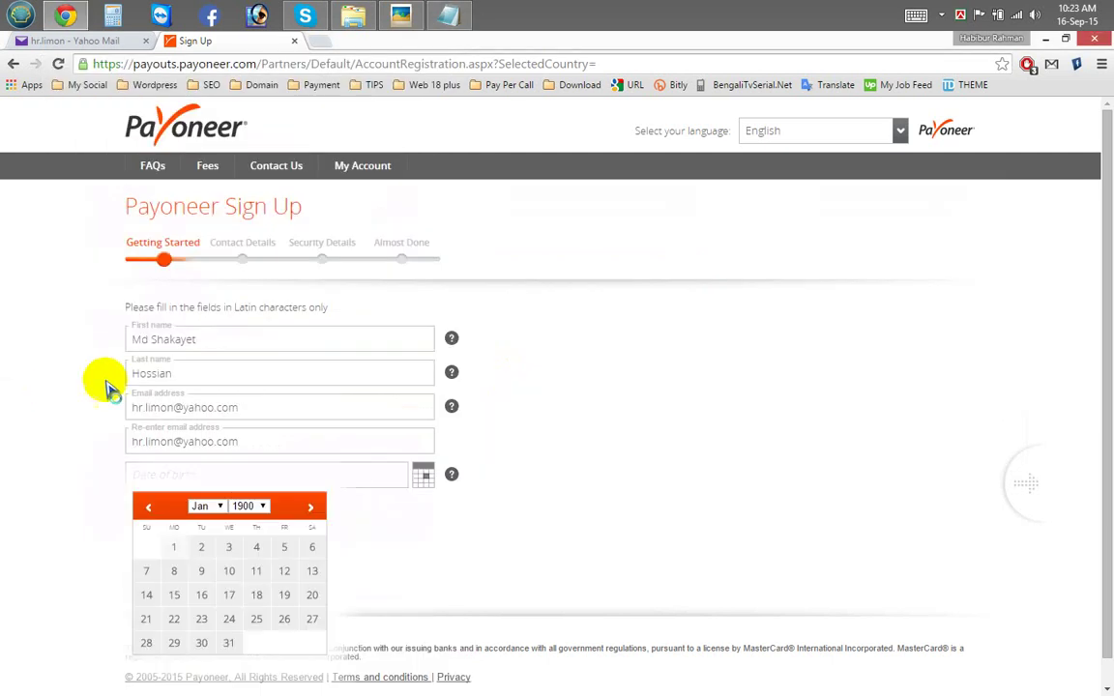
Step: In the date of birth calendar, pick 1990 as the year and the birth day
click(162, 471)
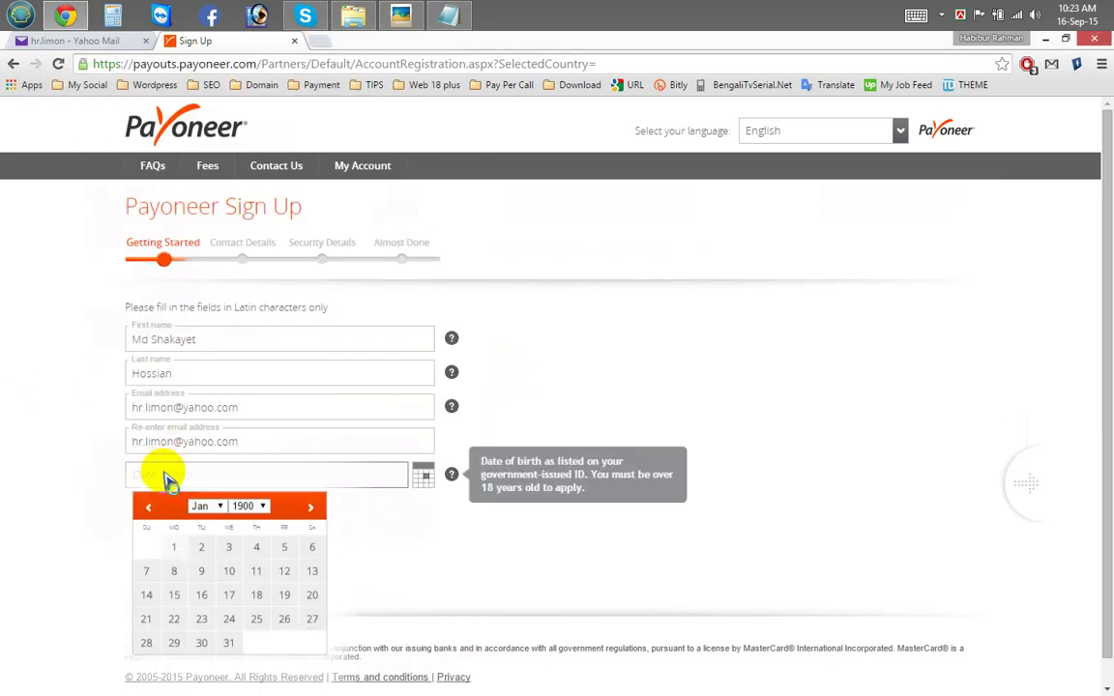
click(255, 509)
scroll(258, 353, down, 8)
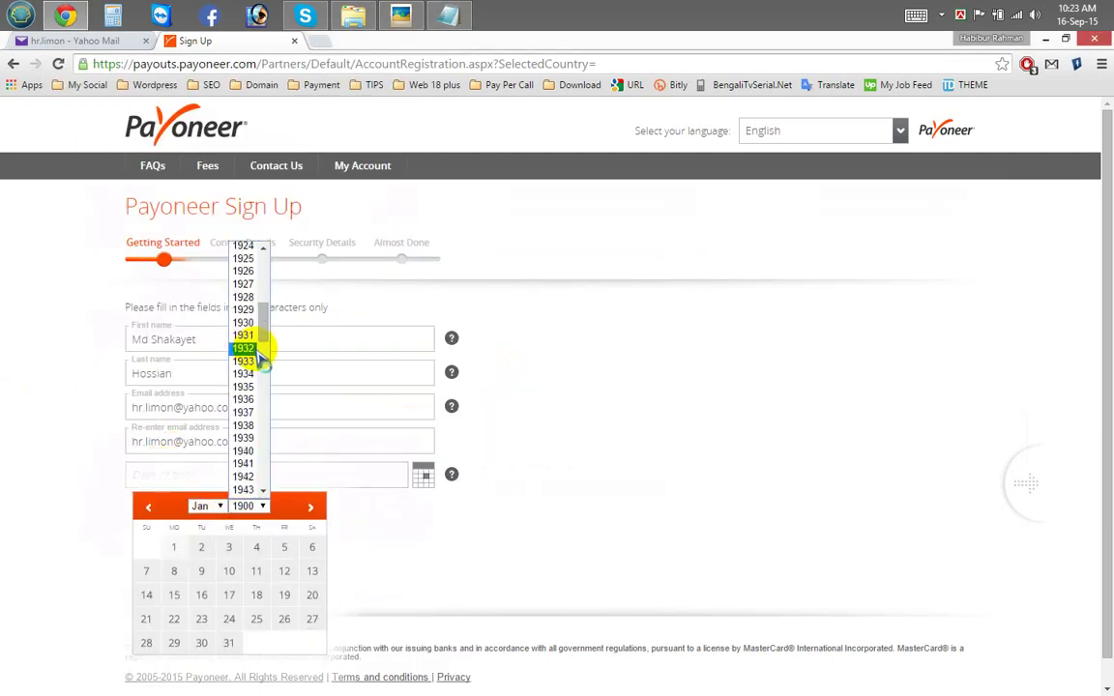
scroll(259, 359, up, 8)
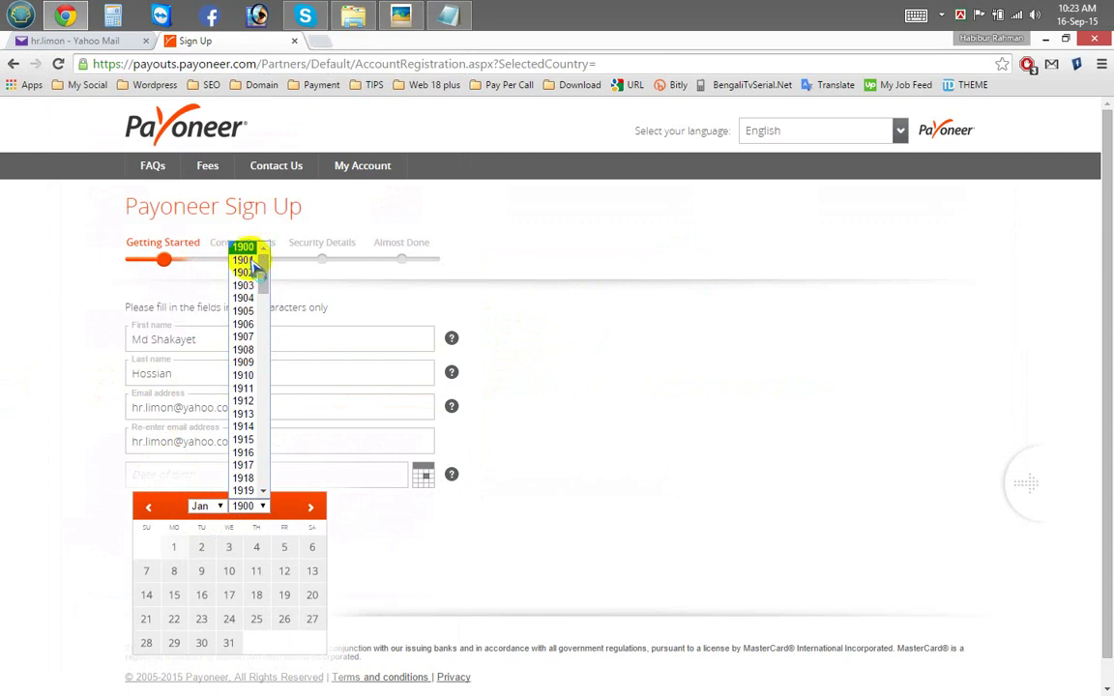
scroll(253, 309, down, 20)
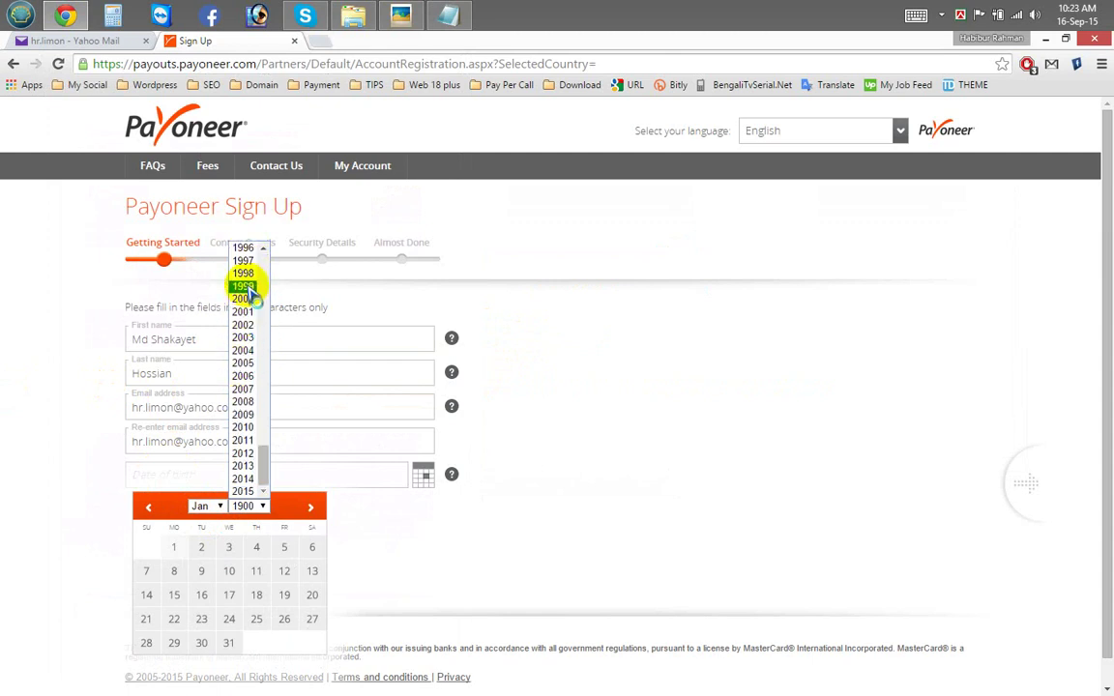
scroll(247, 290, up, 4)
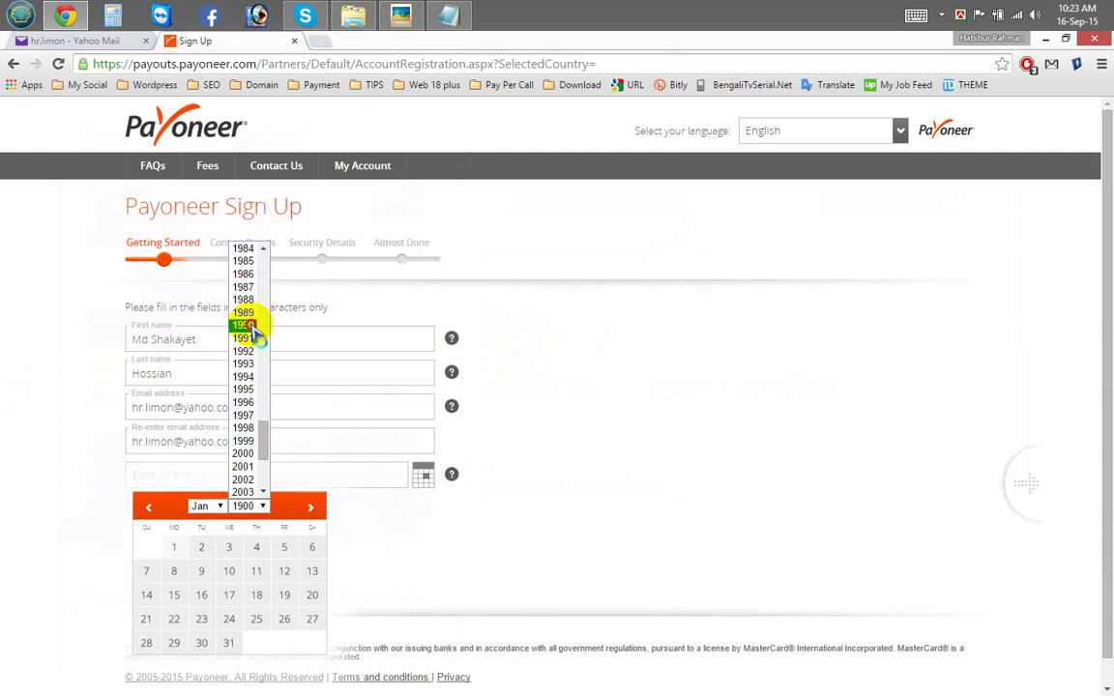
click(243, 325)
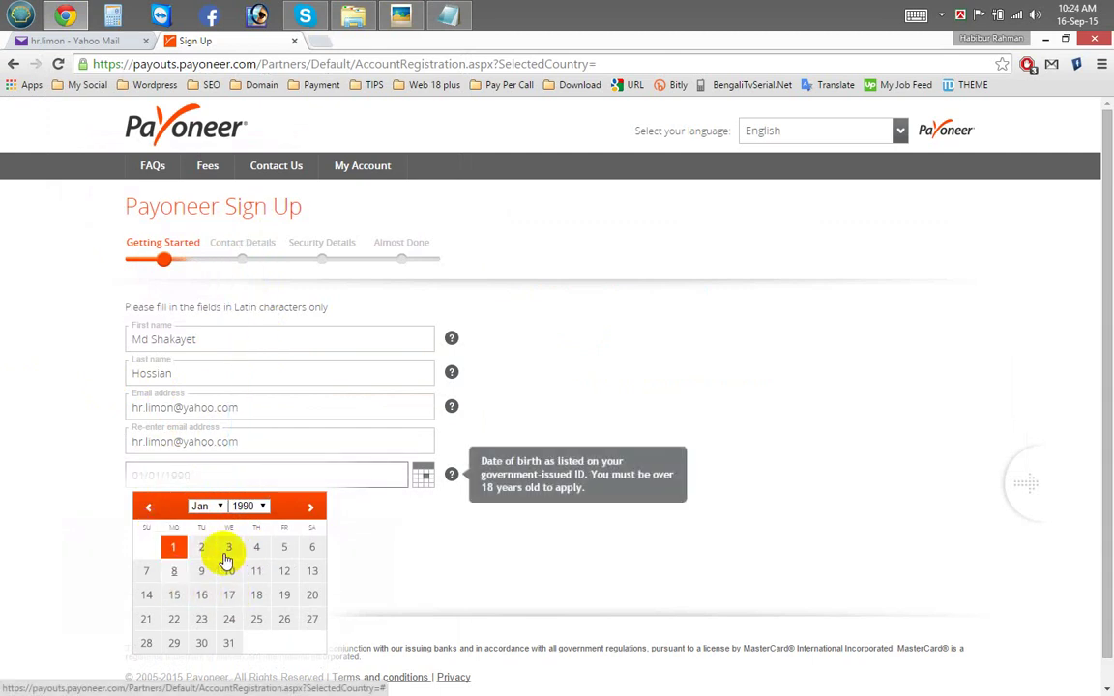
click(256, 548)
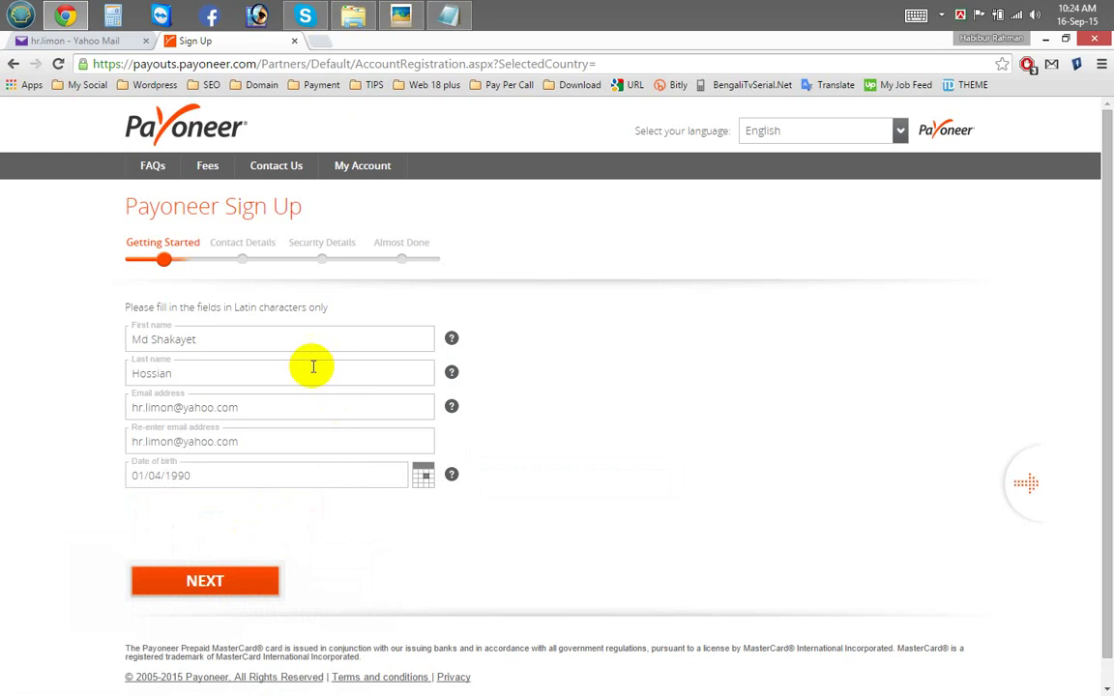
Step: Confirm January as the birth month against the notes and close the calendar
click(161, 477)
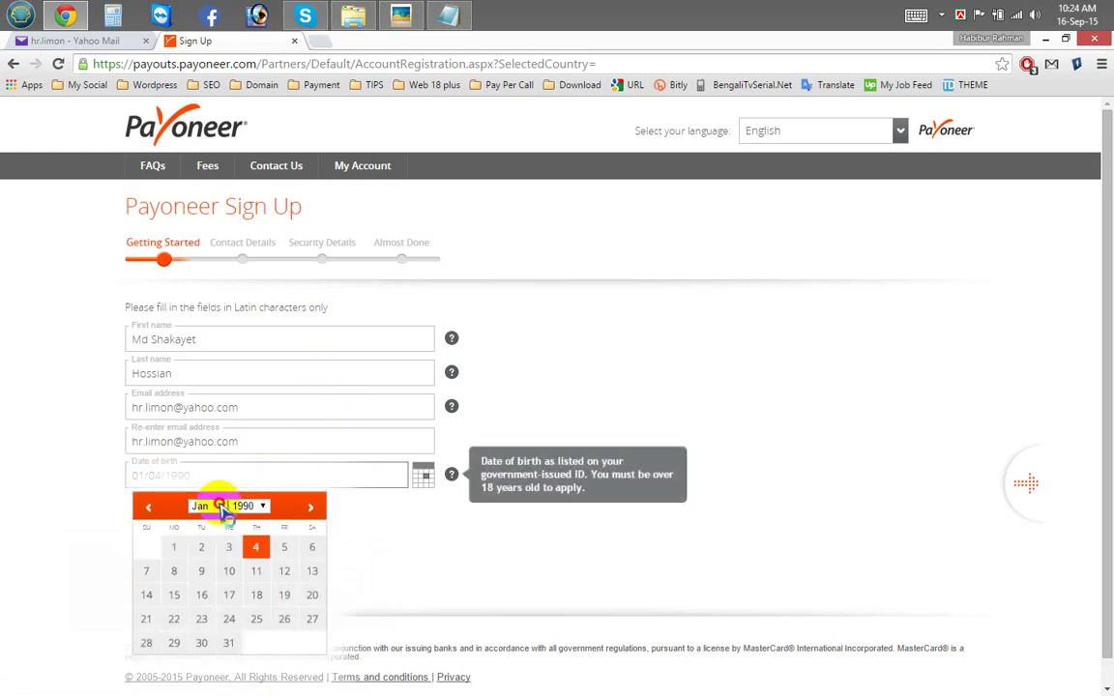
click(221, 506)
click(226, 517)
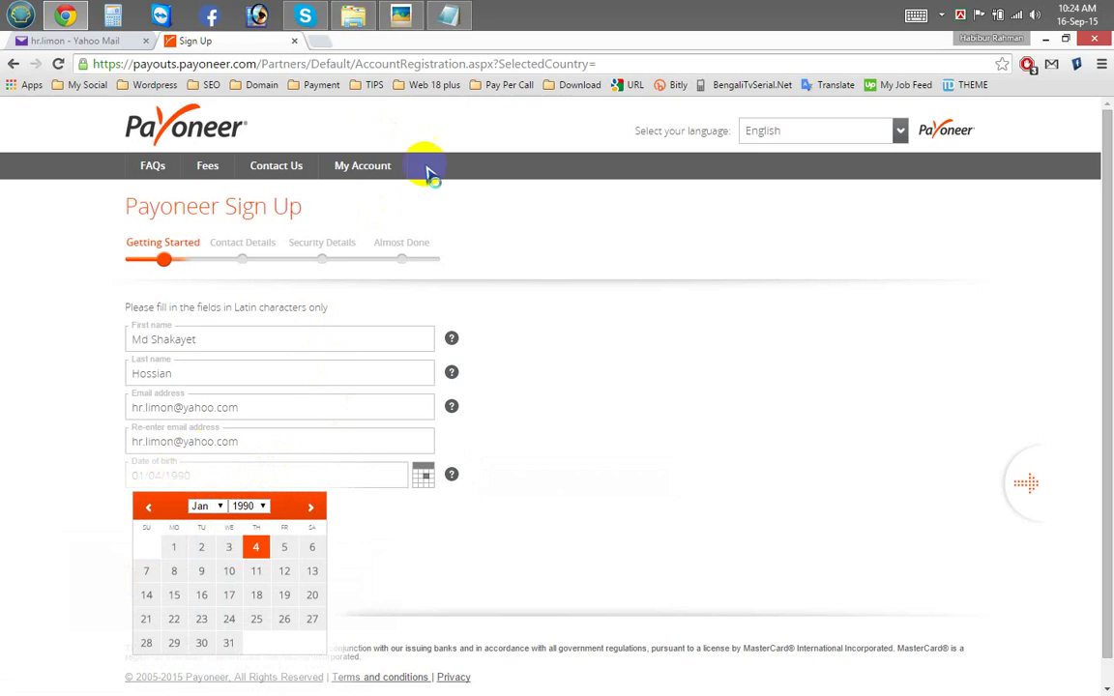
click(444, 18)
click(449, 17)
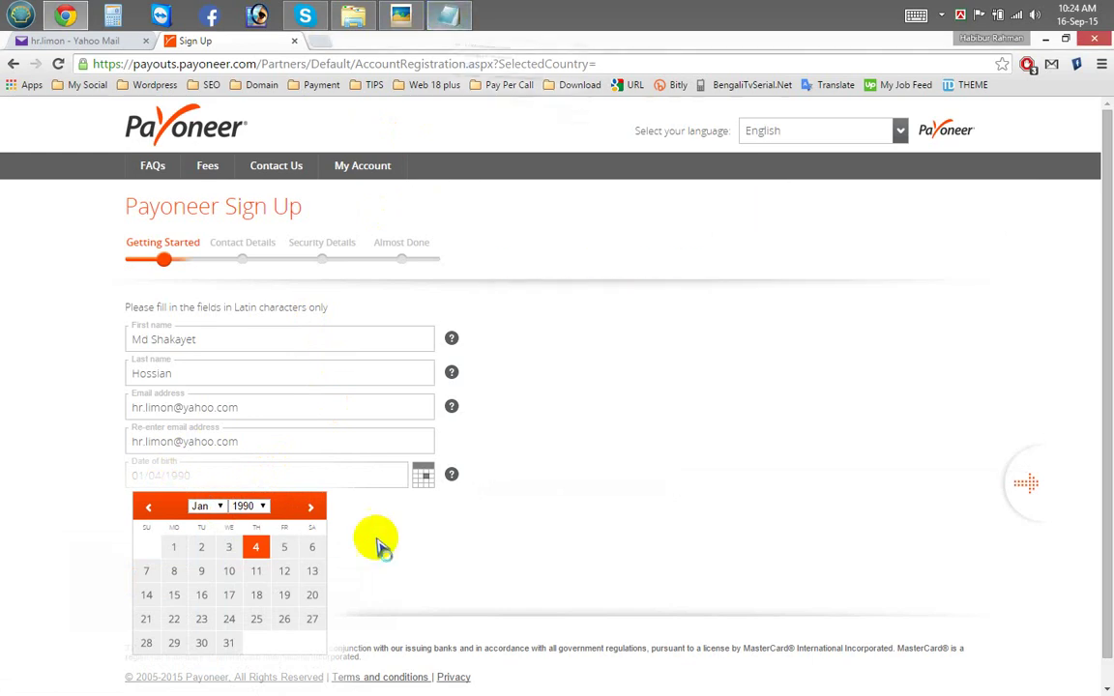
click(404, 551)
scroll(290, 556, down, 1)
Step: Continue to Contact Details, choose Bangladesh as the country, and bring back the Master card folder
click(214, 565)
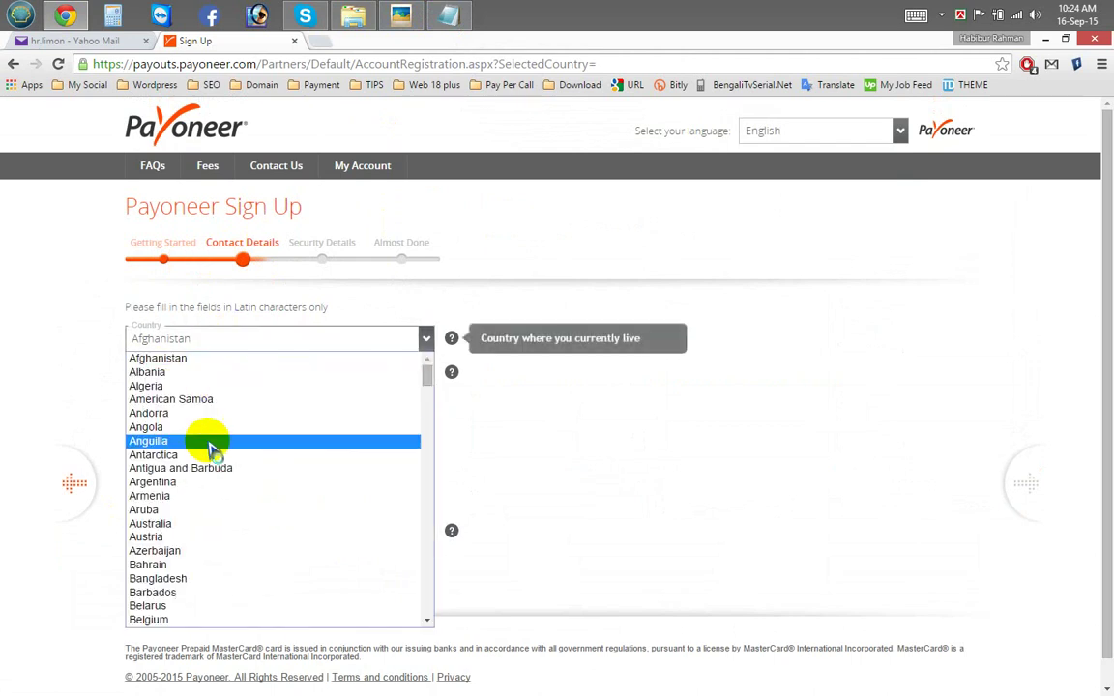
click(204, 564)
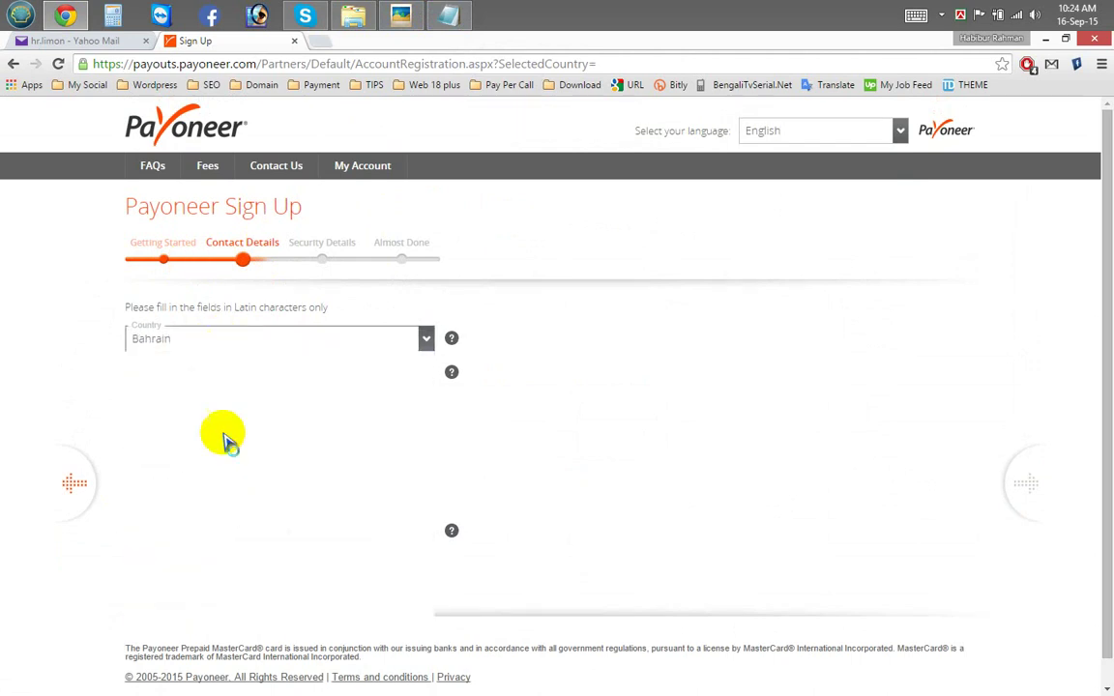
click(213, 577)
click(220, 372)
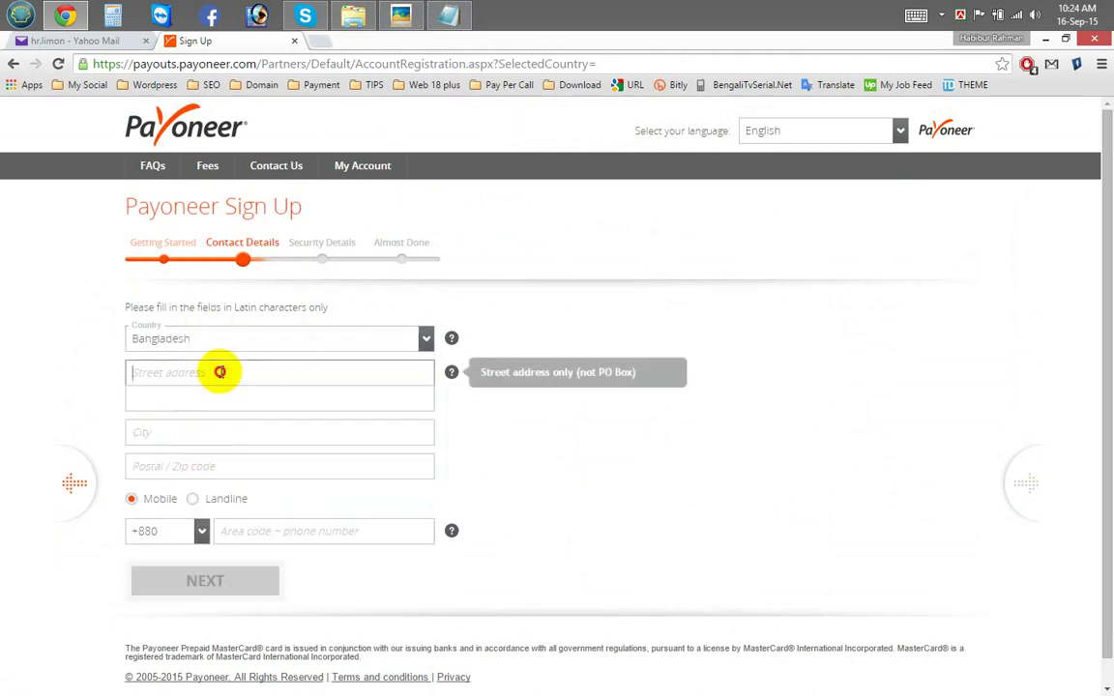
click(352, 15)
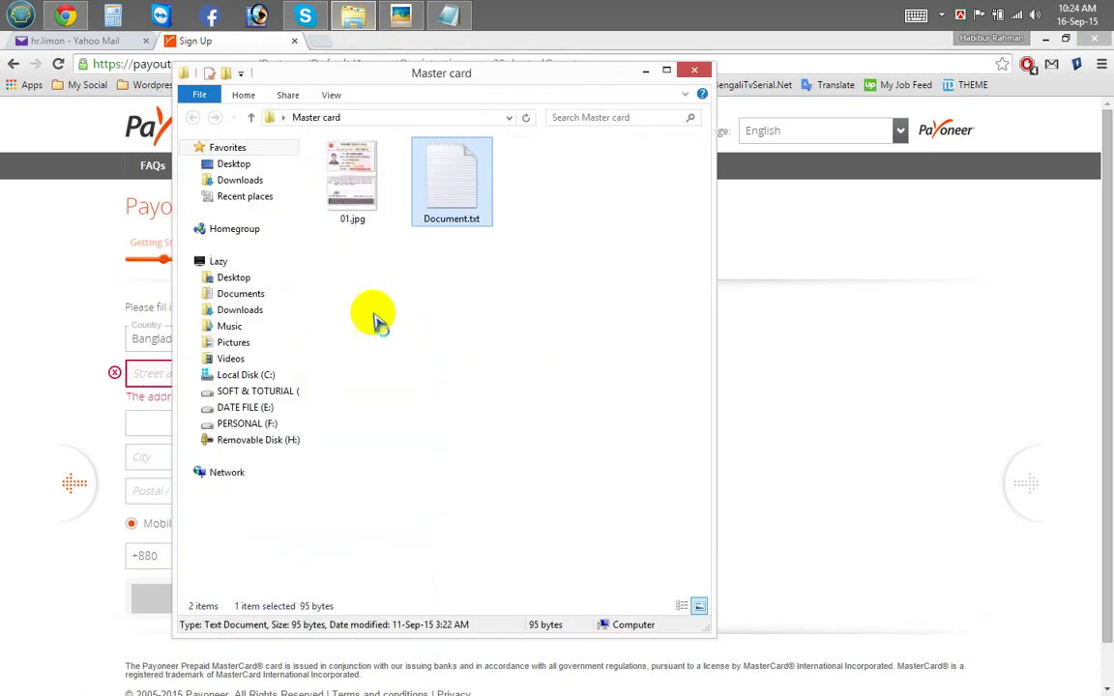
Step: Browse to PERSONAL (F:) > INTERNET WORLD > Master Card (Payonner) in File Explorer
click(645, 71)
key(super)
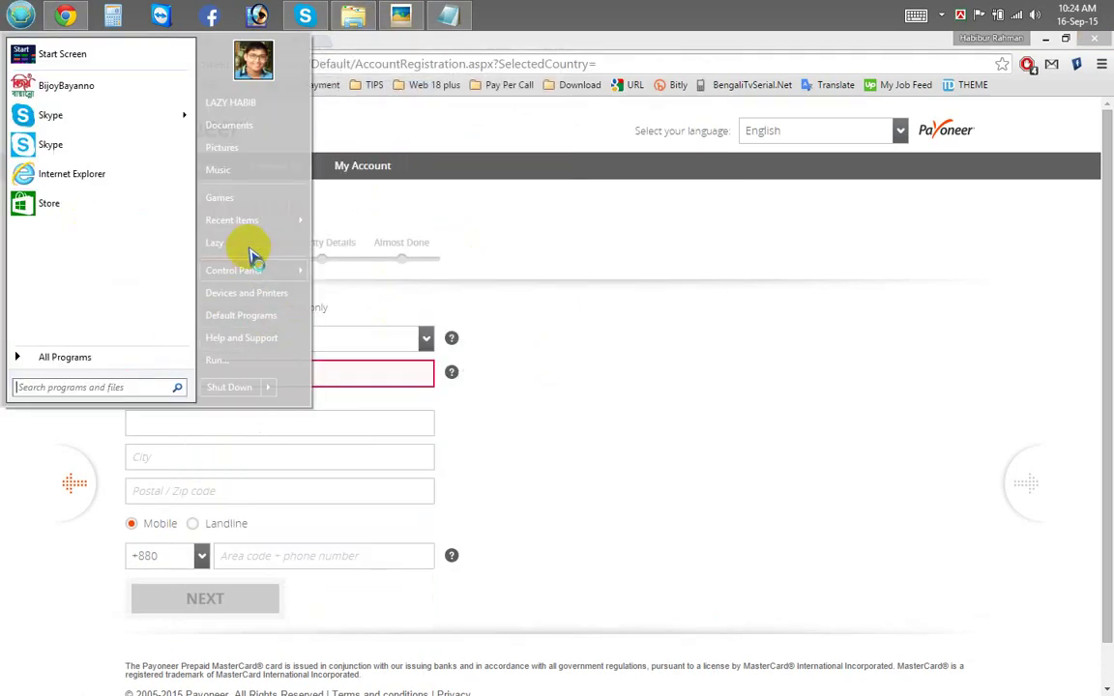
click(250, 246)
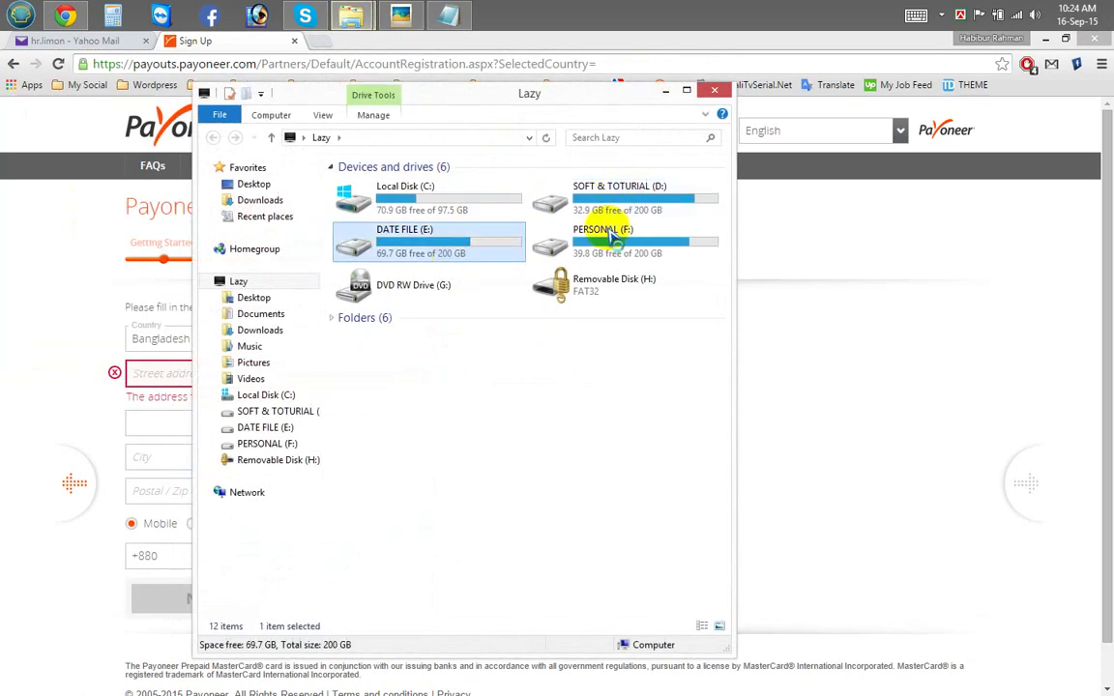
double_click(611, 237)
double_click(509, 96)
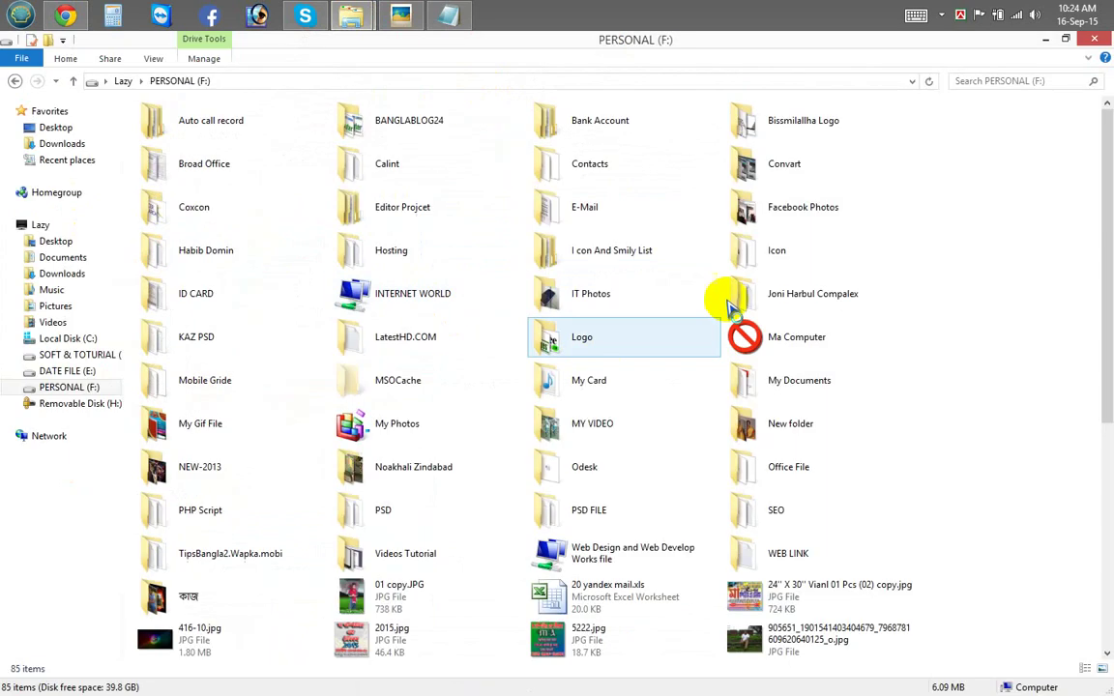
double_click(454, 294)
double_click(536, 162)
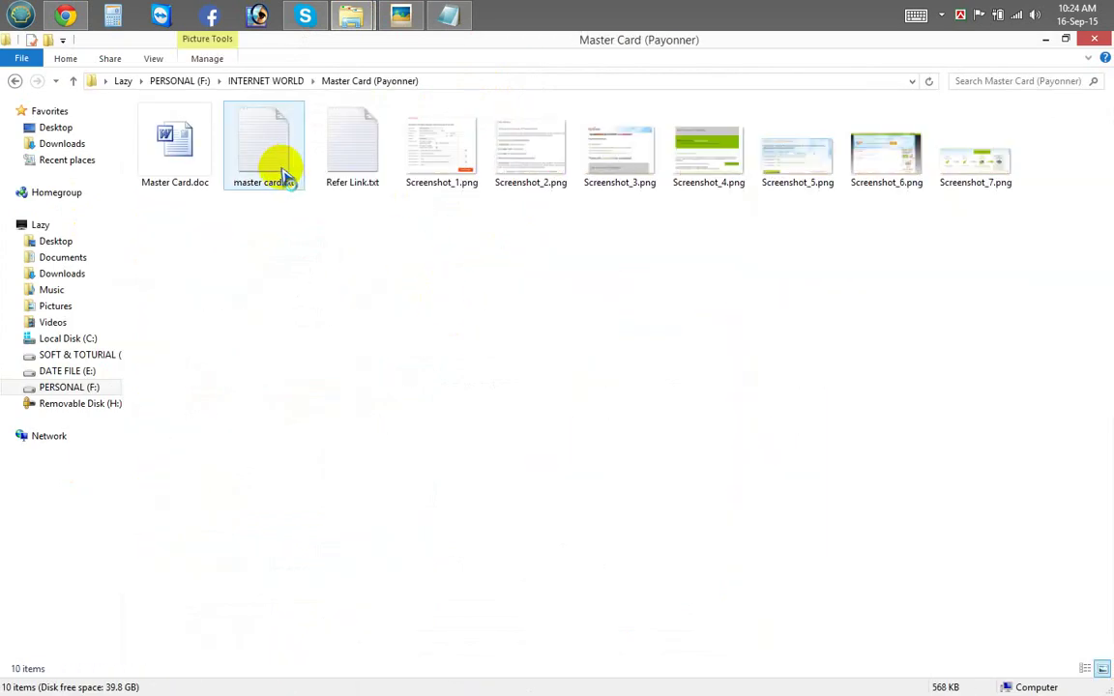
Step: Open master card.txt, select the first address line and return to Chrome
double_click(283, 174)
scroll(502, 338, down, 5)
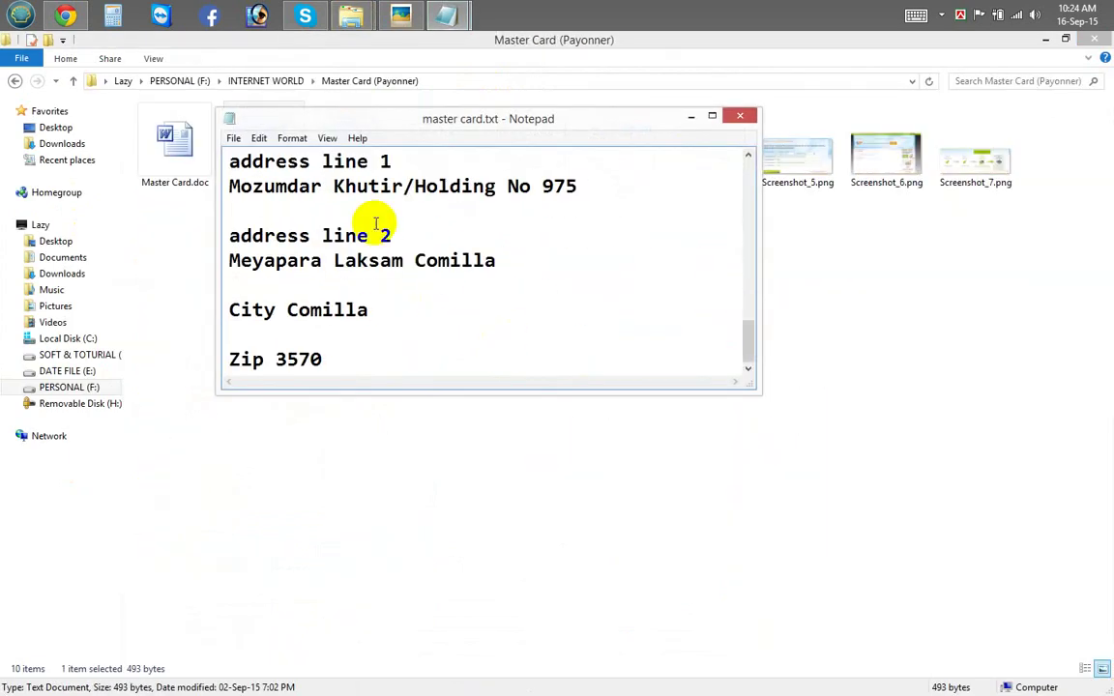
click(609, 209)
mouse_move(749, 341)
mouse_down()
mouse_move(744, 313)
mouse_move(744, 323)
mouse_up()
click(320, 247)
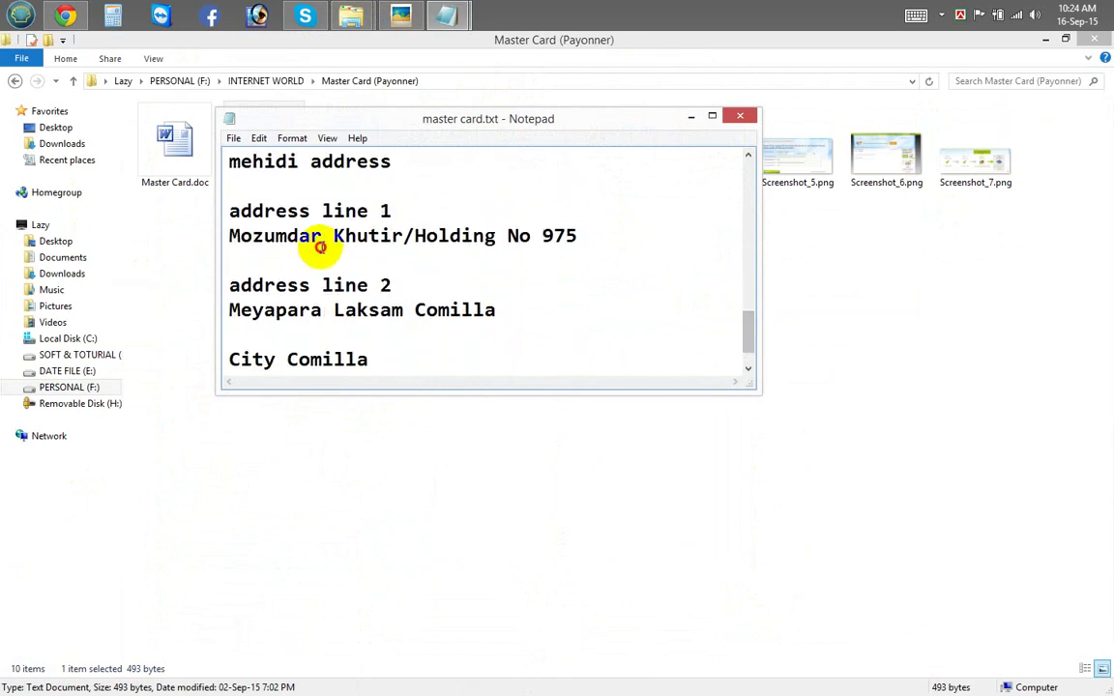
drag(577, 236, 240, 243)
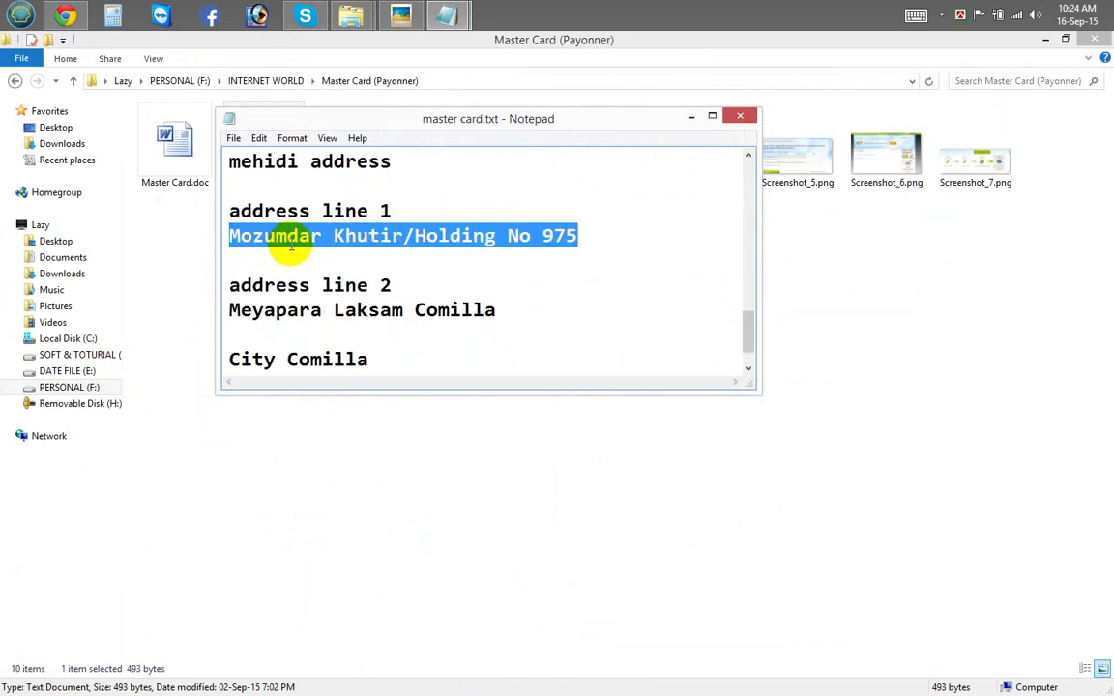
key(alt+Tab)
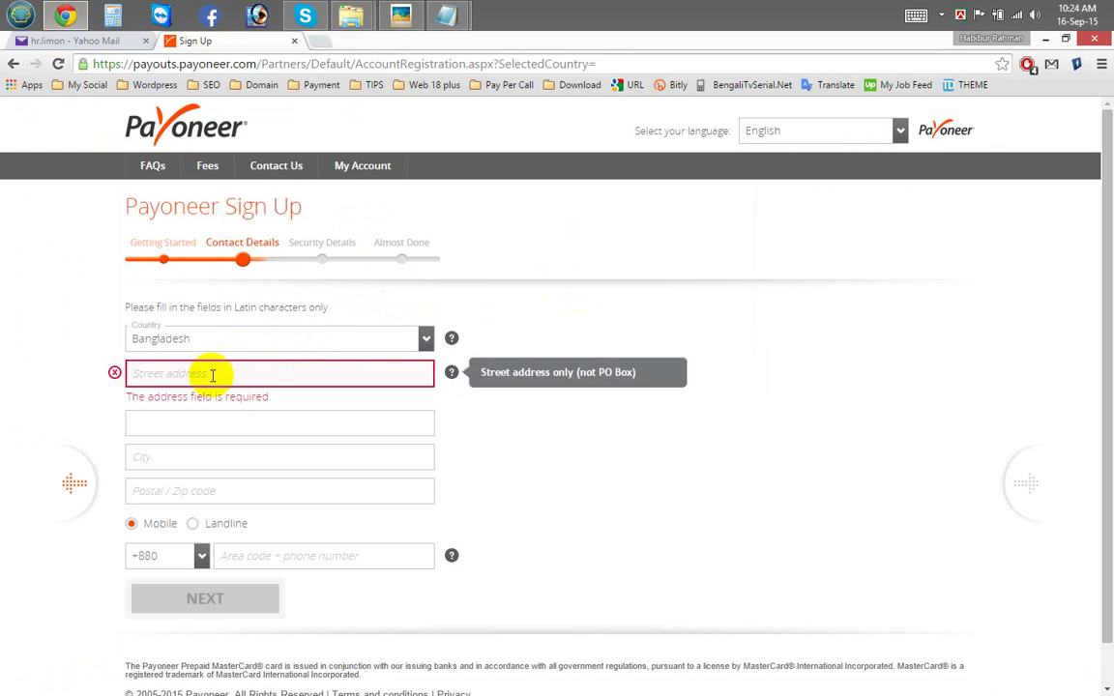
Step: Paste both street address lines from the notes into the address fields
click(277, 380)
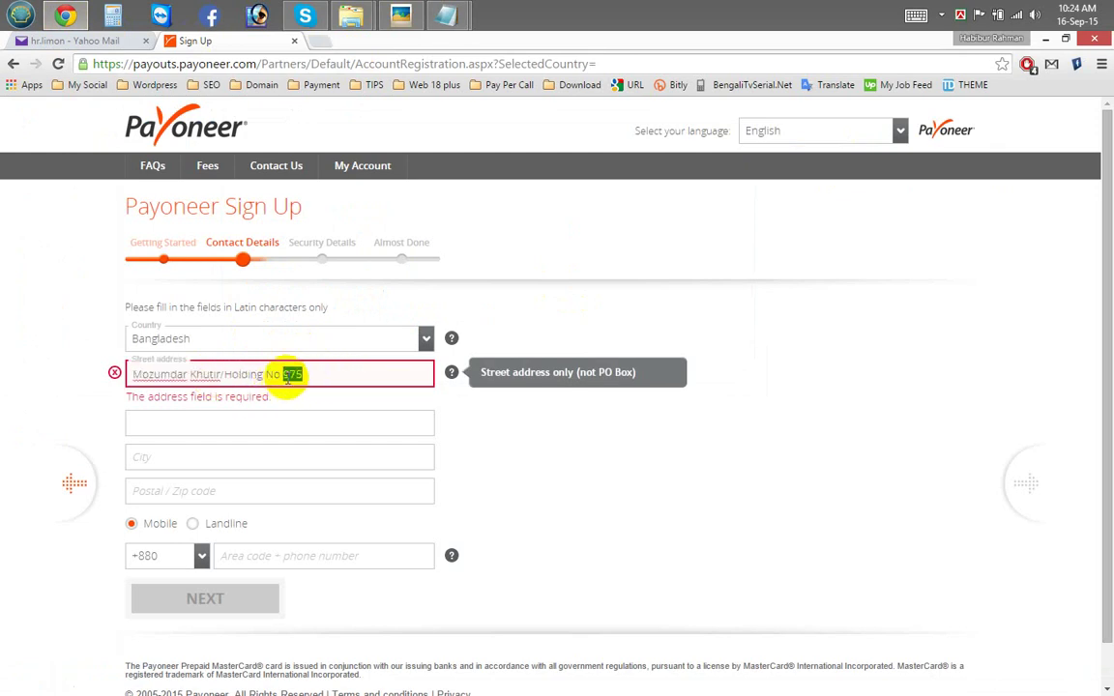
click(212, 424)
key(alt+Tab)
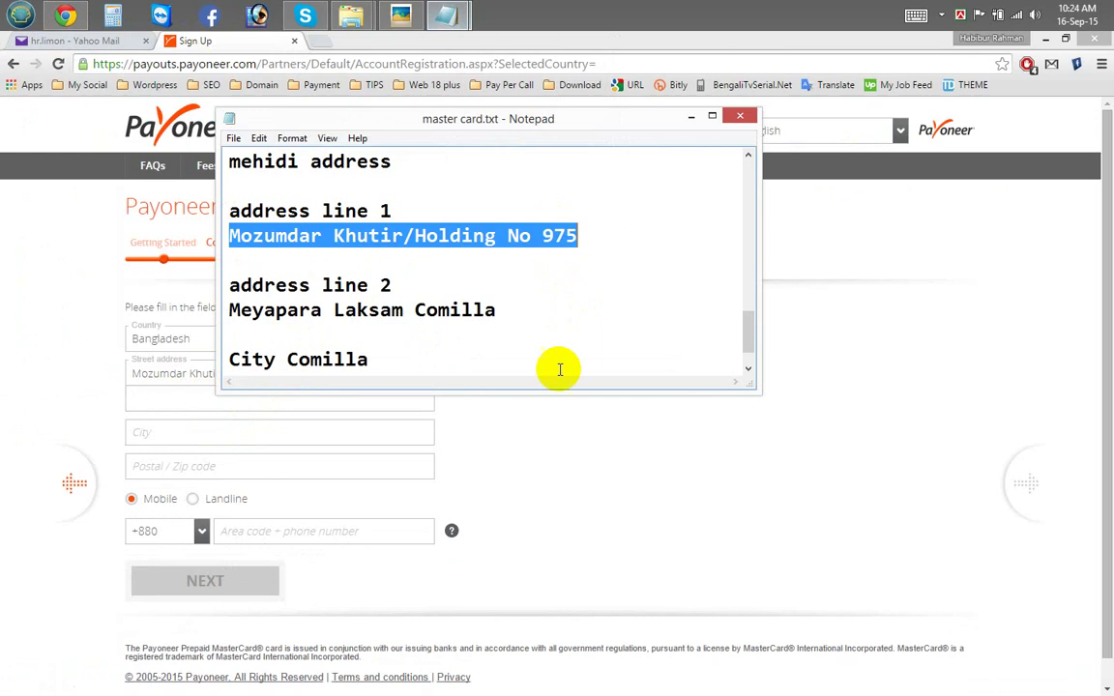
drag(497, 310, 218, 319)
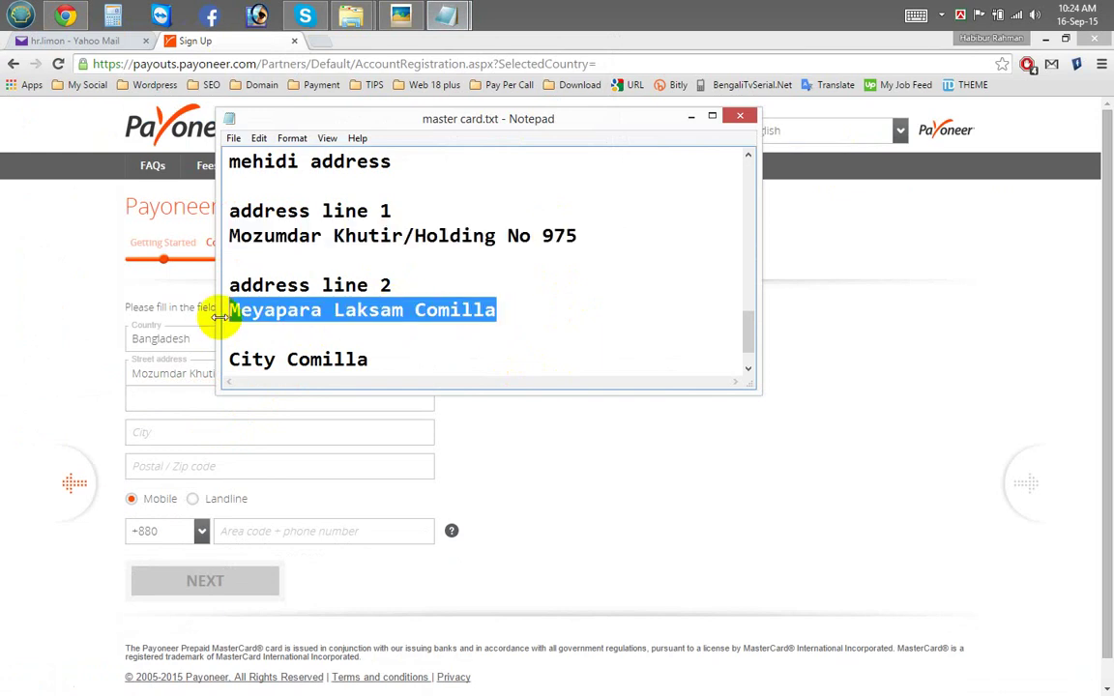
key(ctrl+c)
click(166, 400)
key(ctrl+v)
Step: Fill in the City and postal code fields from the address notes
click(213, 433)
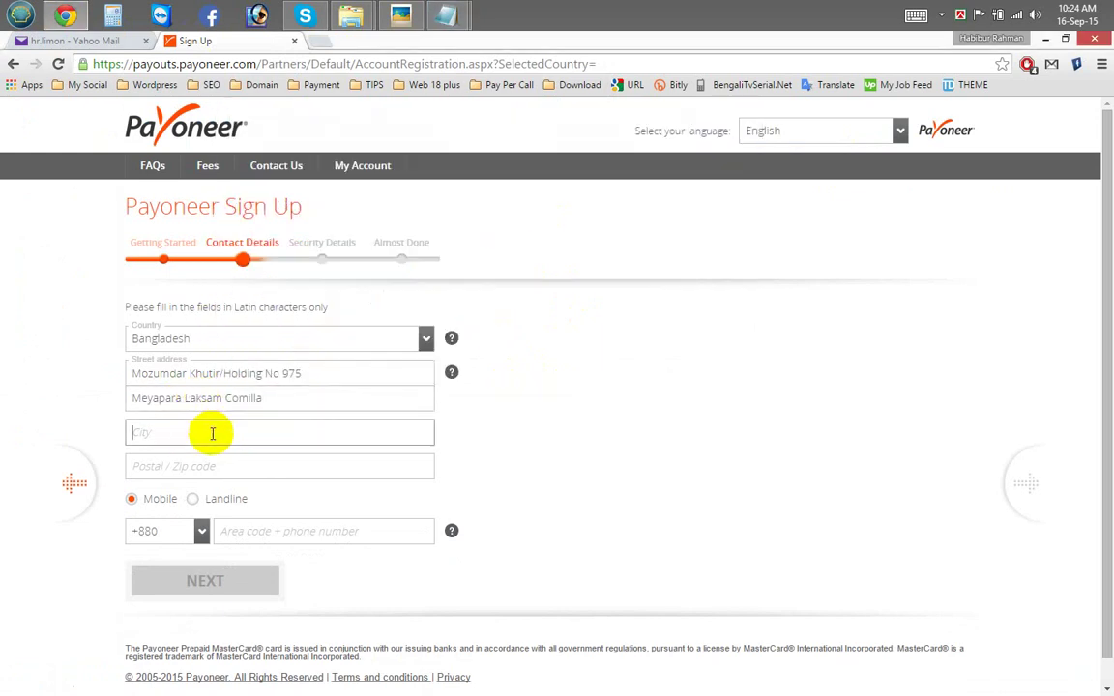
key(alt+Tab)
double_click(328, 358)
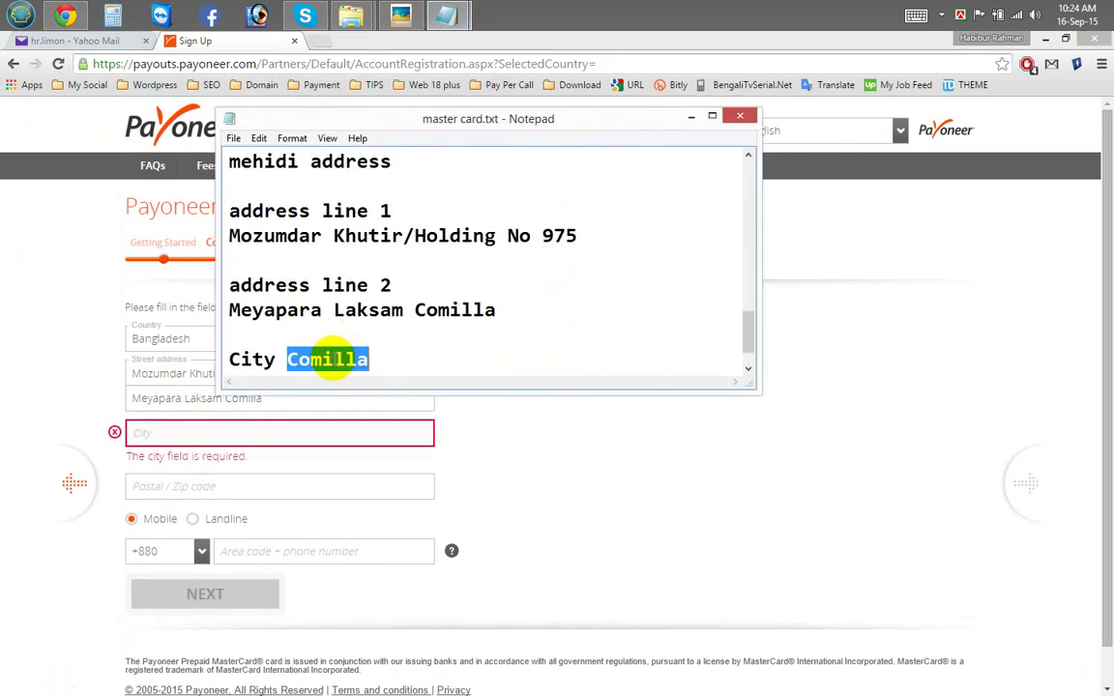
click(192, 436)
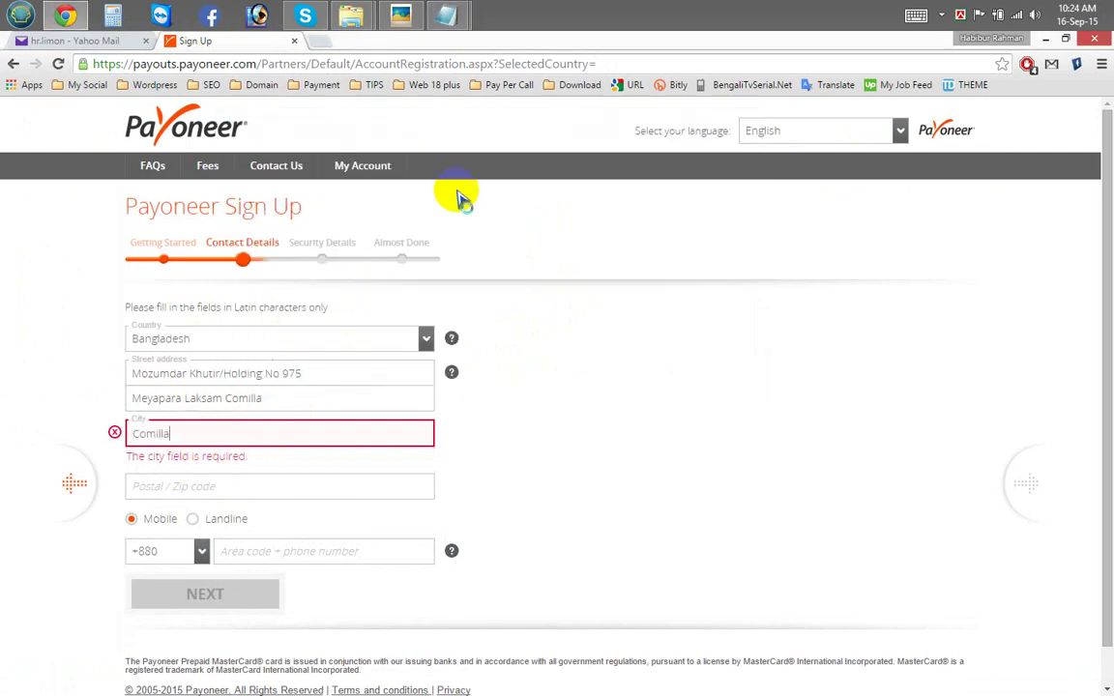
click(451, 15)
scroll(435, 305, down, 1)
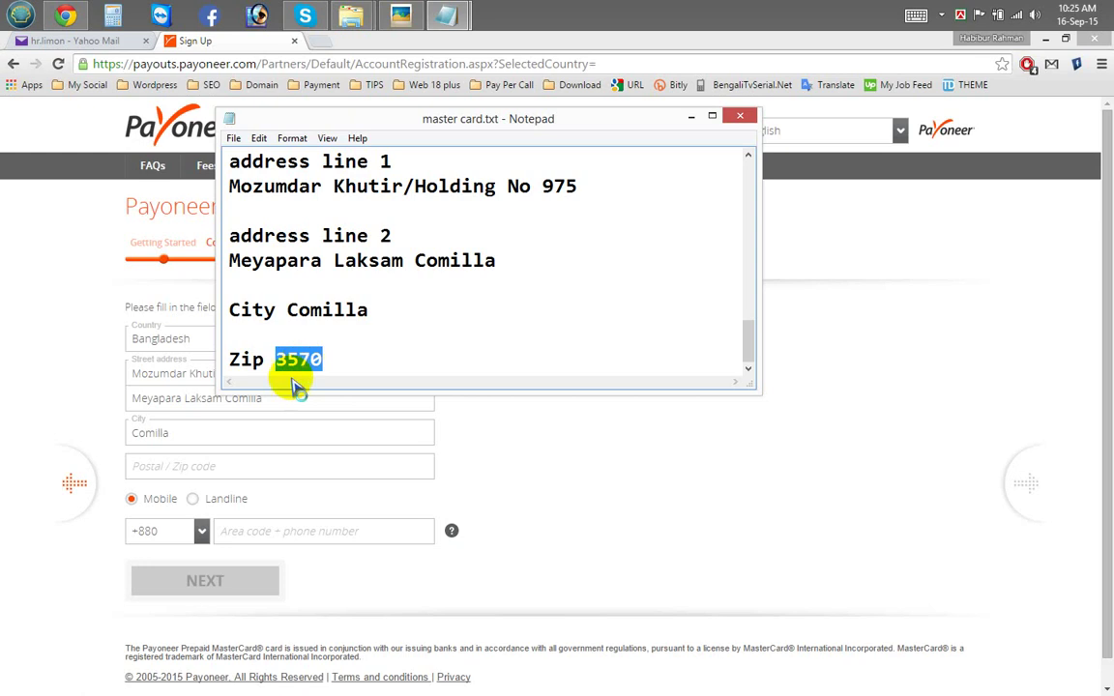
click(167, 458)
key(ctrl+v)
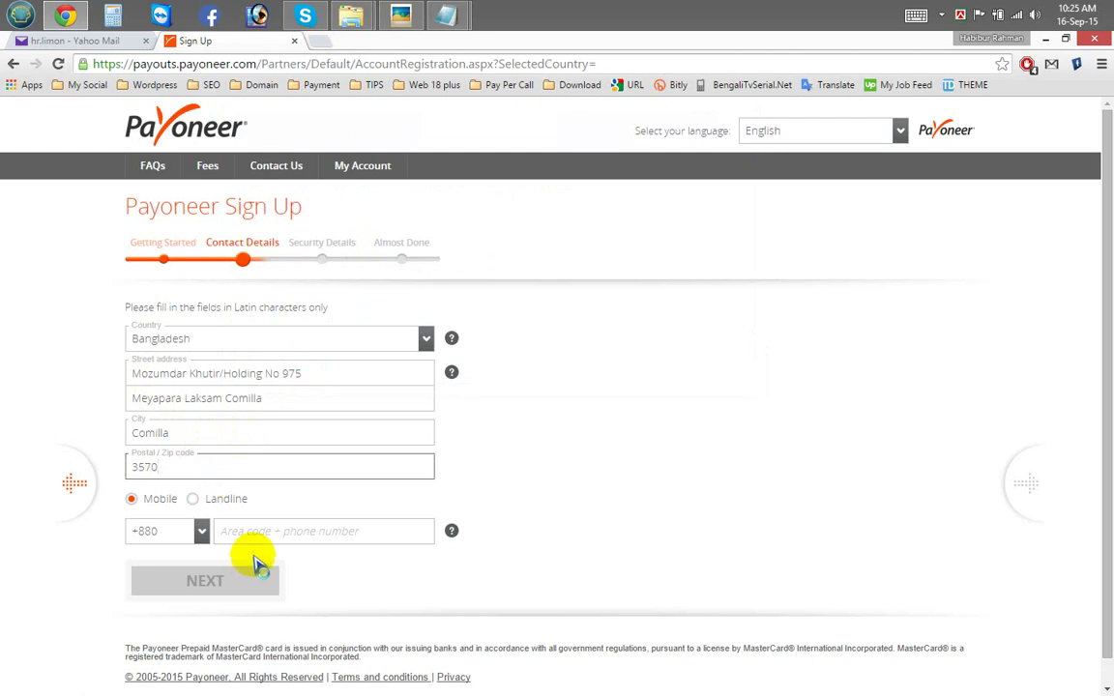
Step: Enter the mobile phone number and submit the Contact Details with NEXT
click(286, 534)
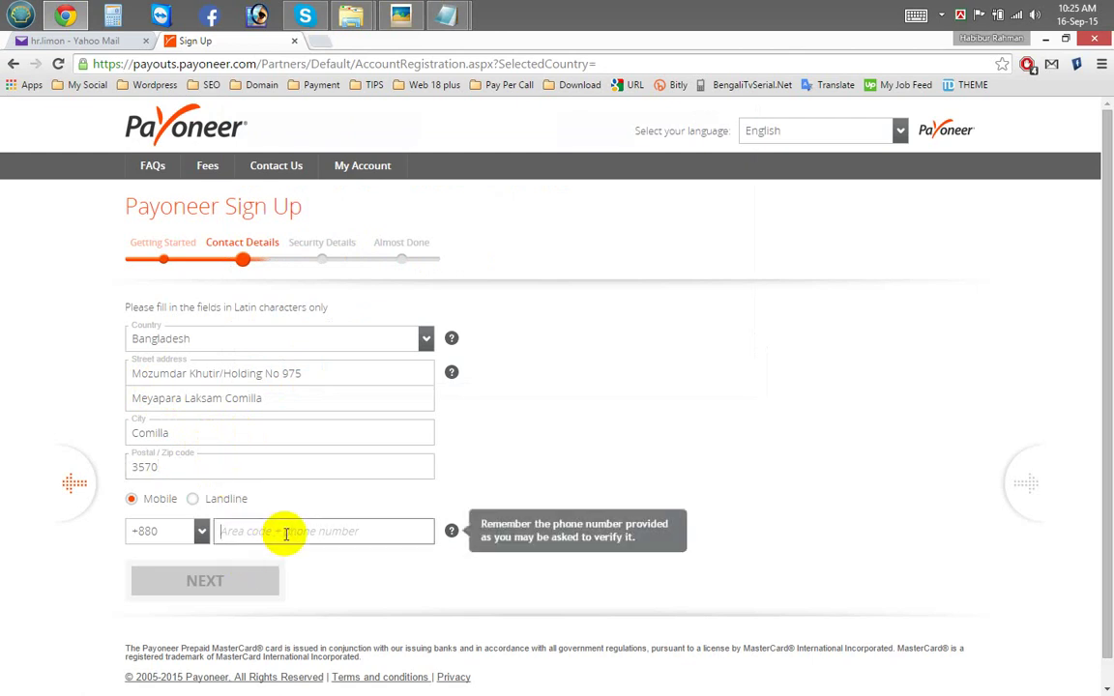
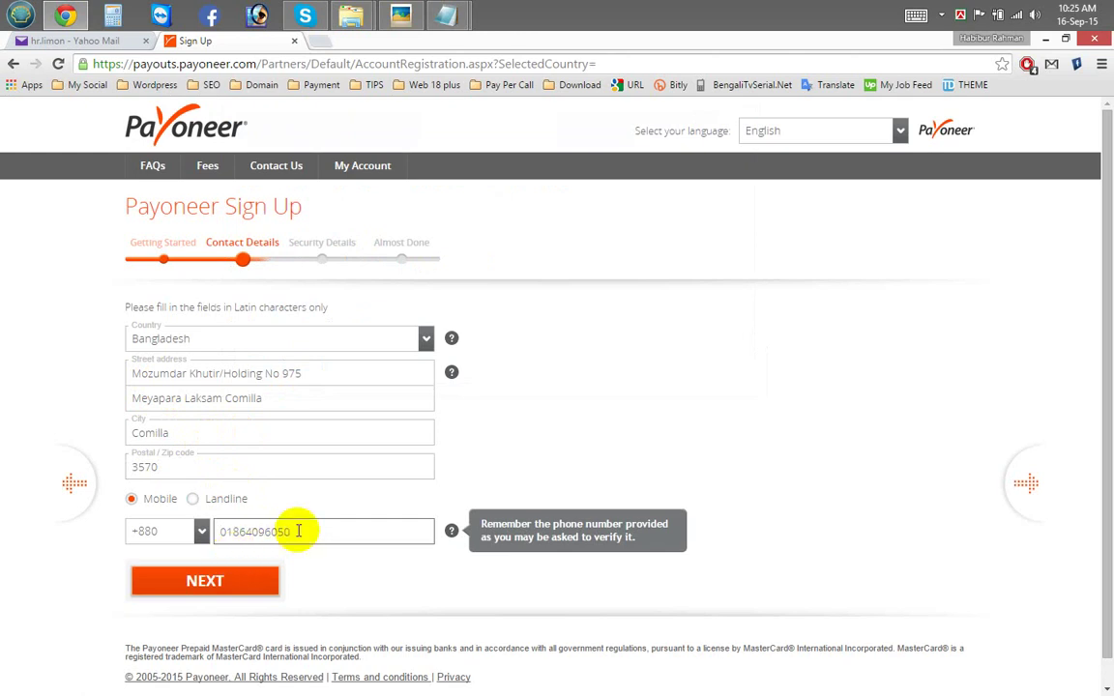
click(216, 581)
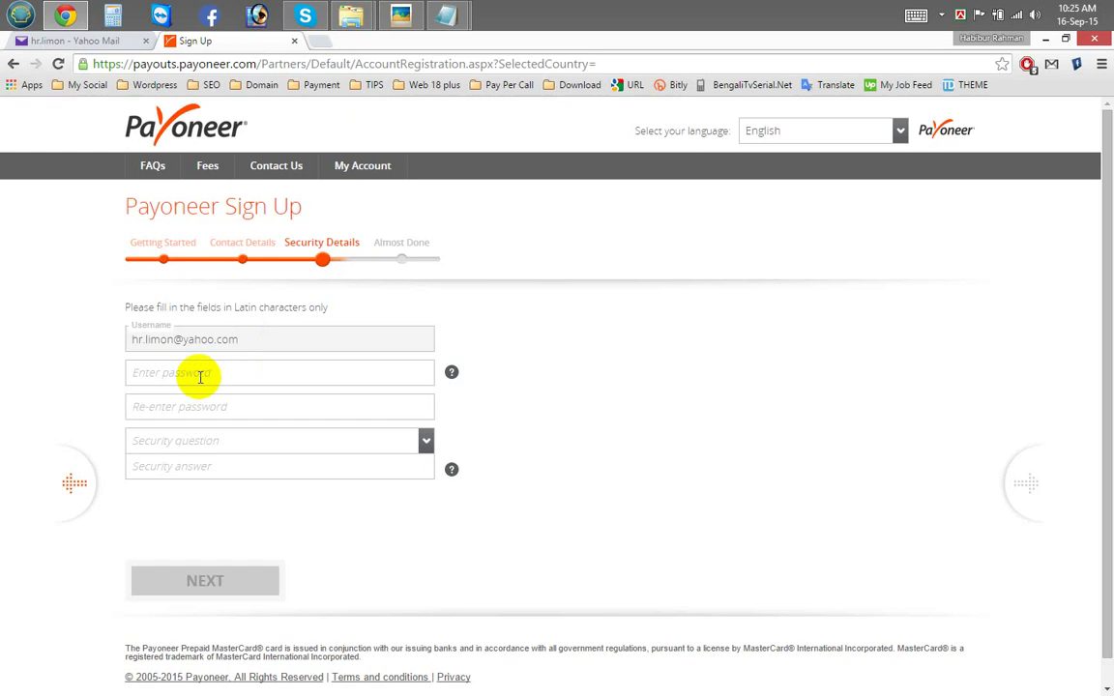
Step: Close master card.txt and select the saved password in Document.txt
click(197, 374)
click(446, 14)
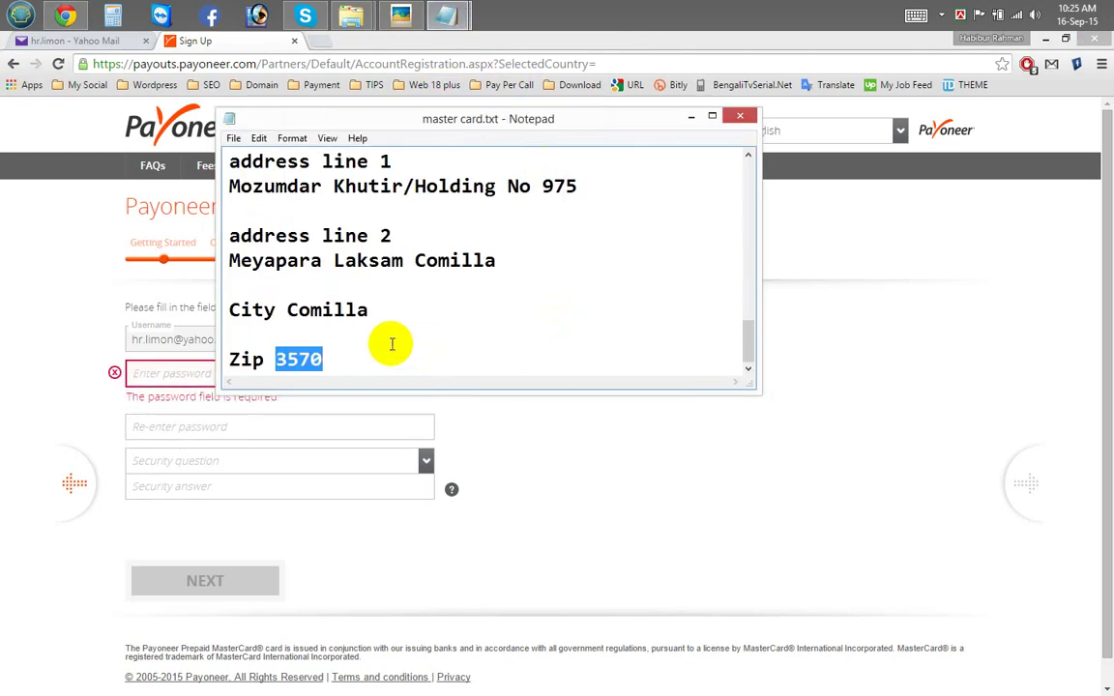
click(732, 117)
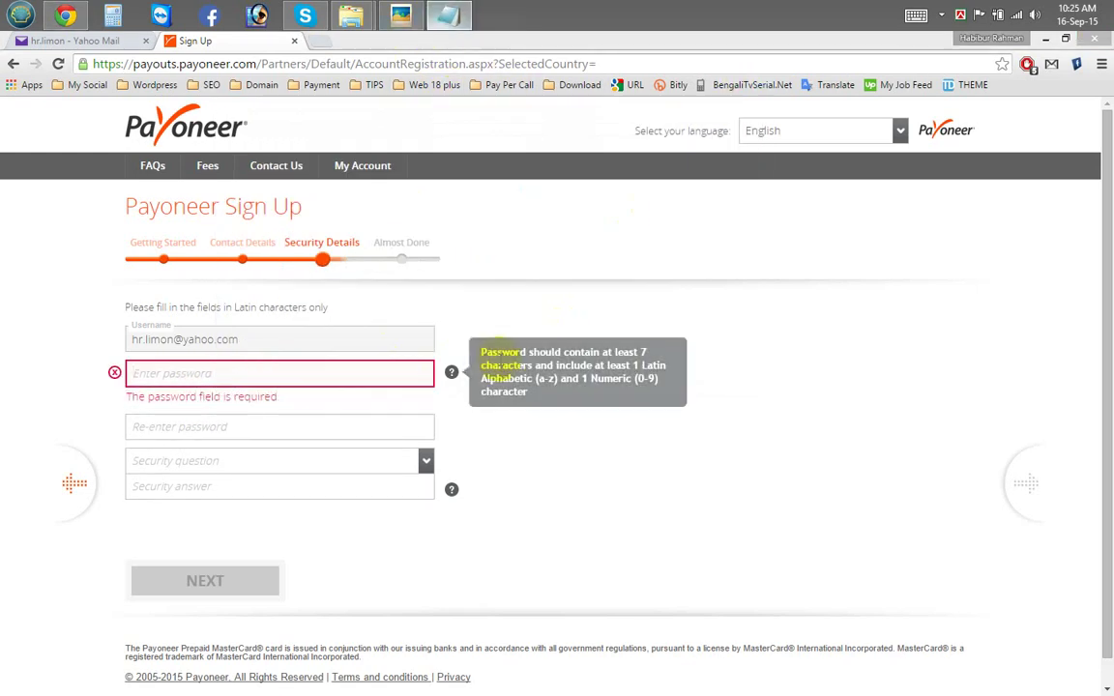
click(447, 14)
click(877, 389)
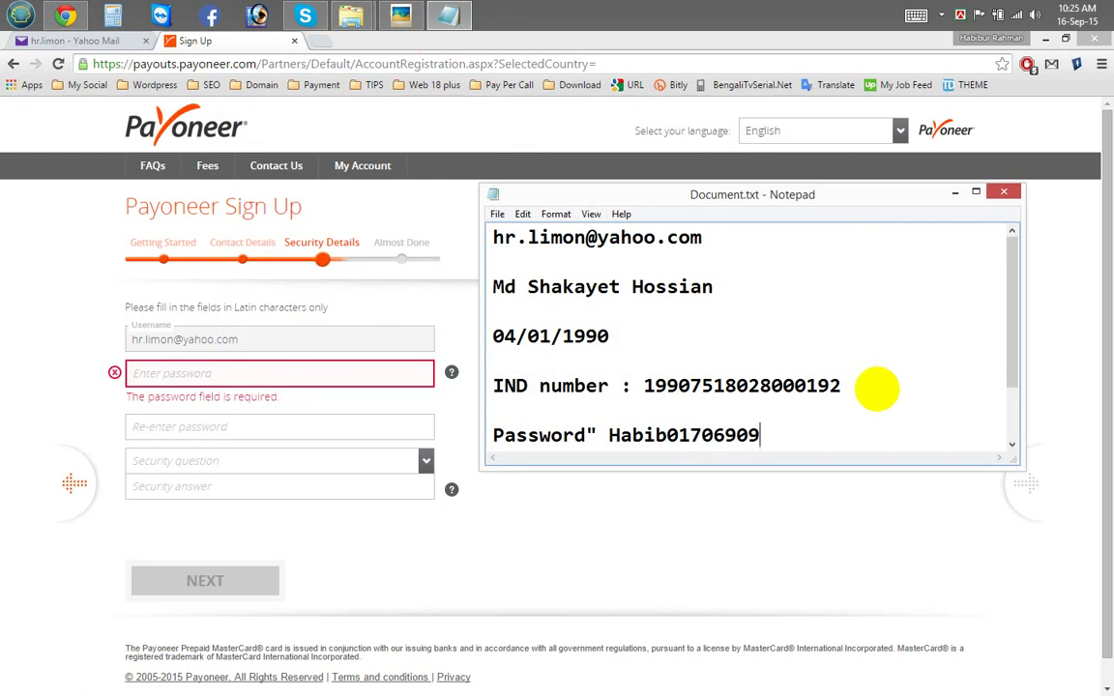
drag(804, 437, 789, 443)
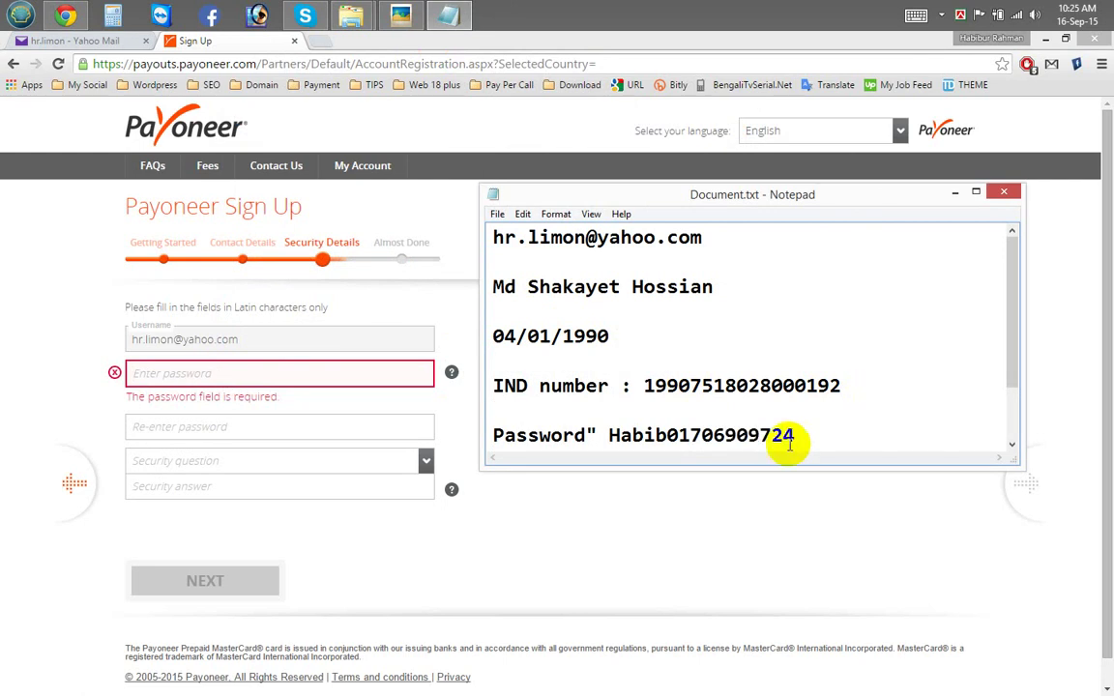
double_click(739, 435)
Step: Paste the password into both the Enter and Re-enter password fields
click(253, 431)
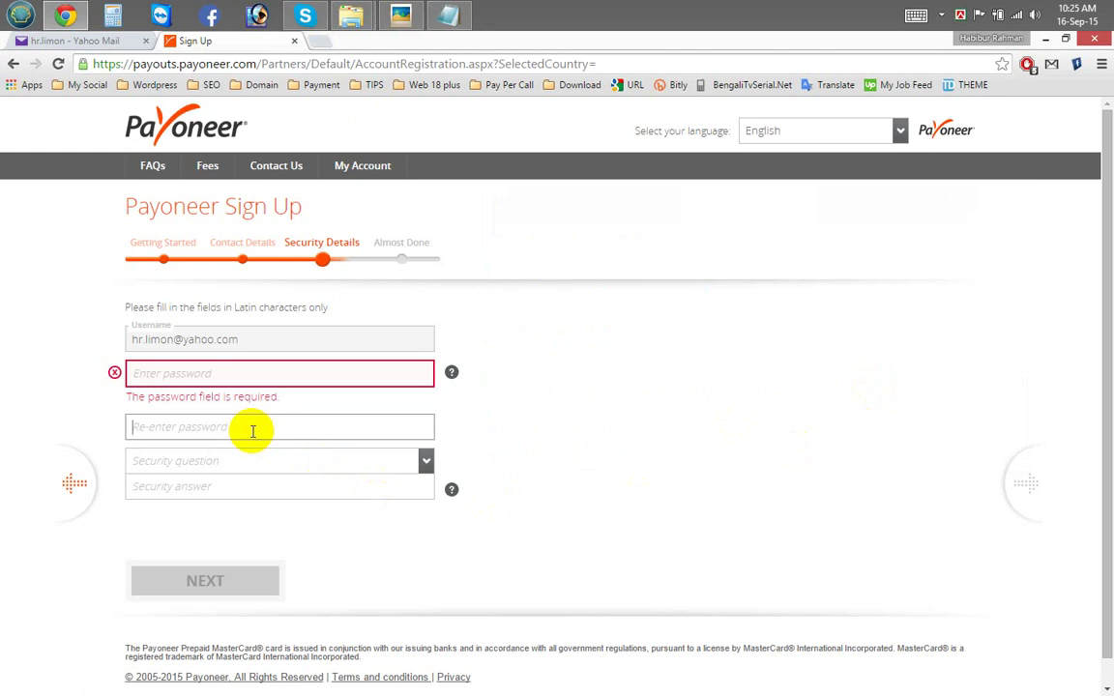
key(ctrl+v)
click(223, 460)
click(365, 434)
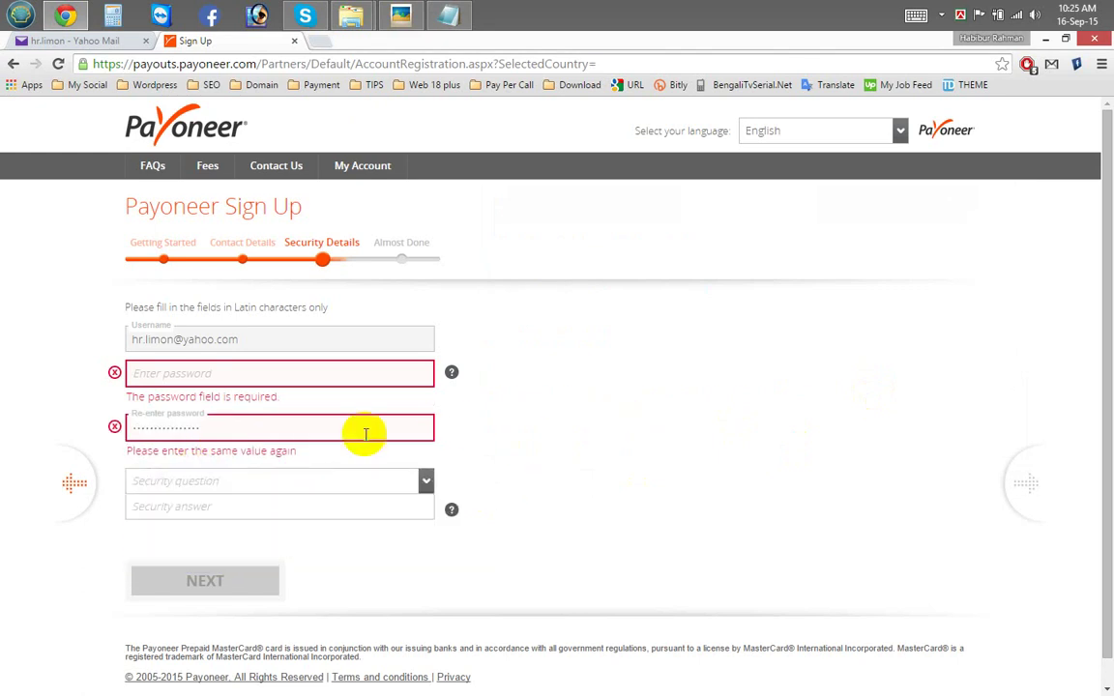
click(259, 373)
key(ctrl+v)
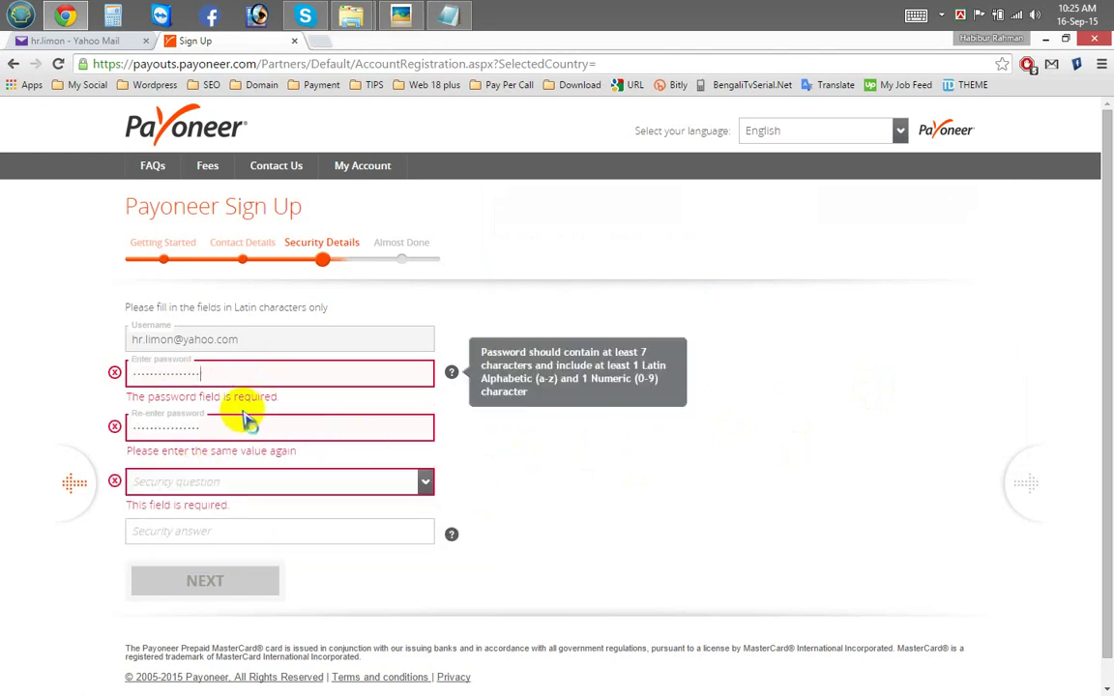
click(605, 467)
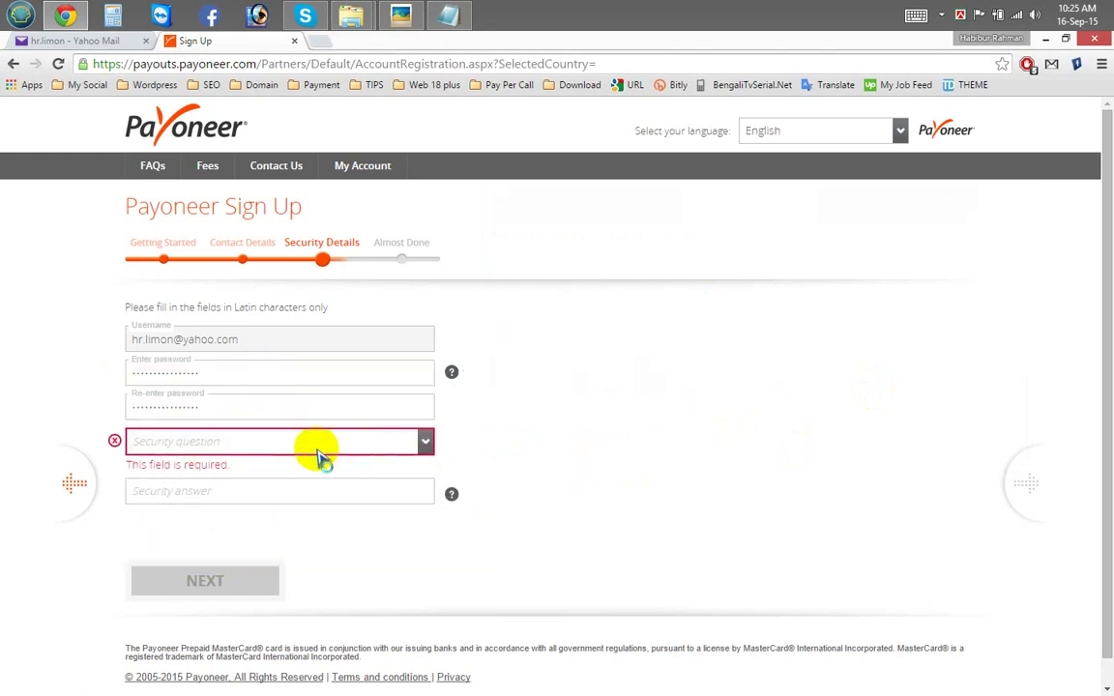
Step: Choose the favourite high-school teacher question, enter its answer, and screen-capture the form
click(286, 446)
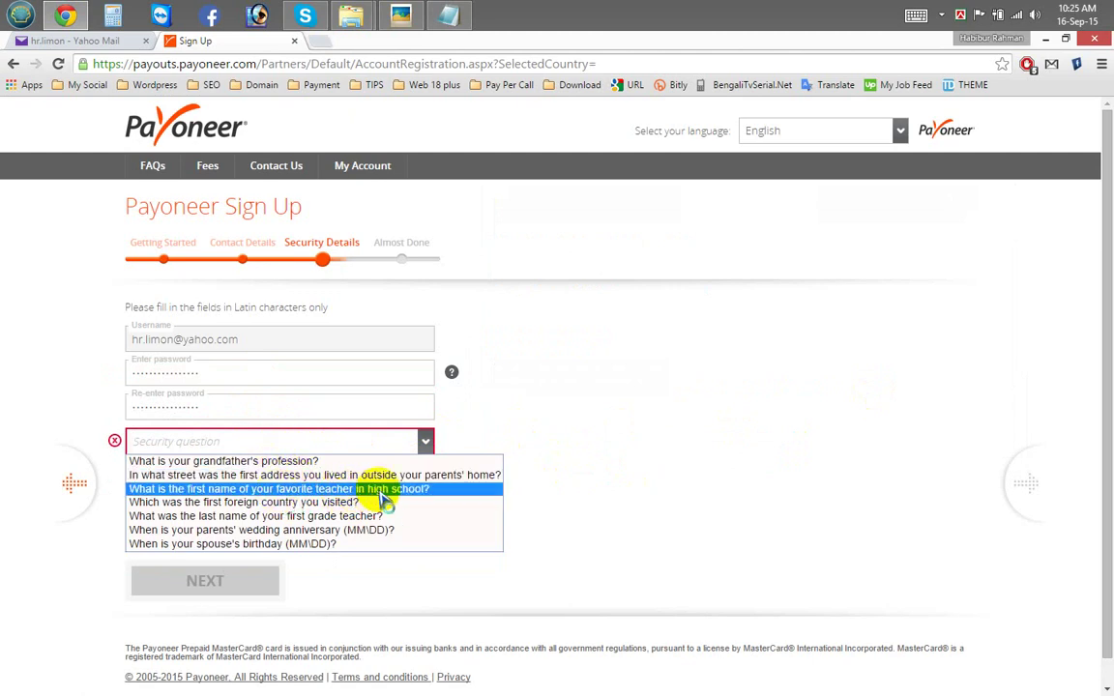
click(326, 493)
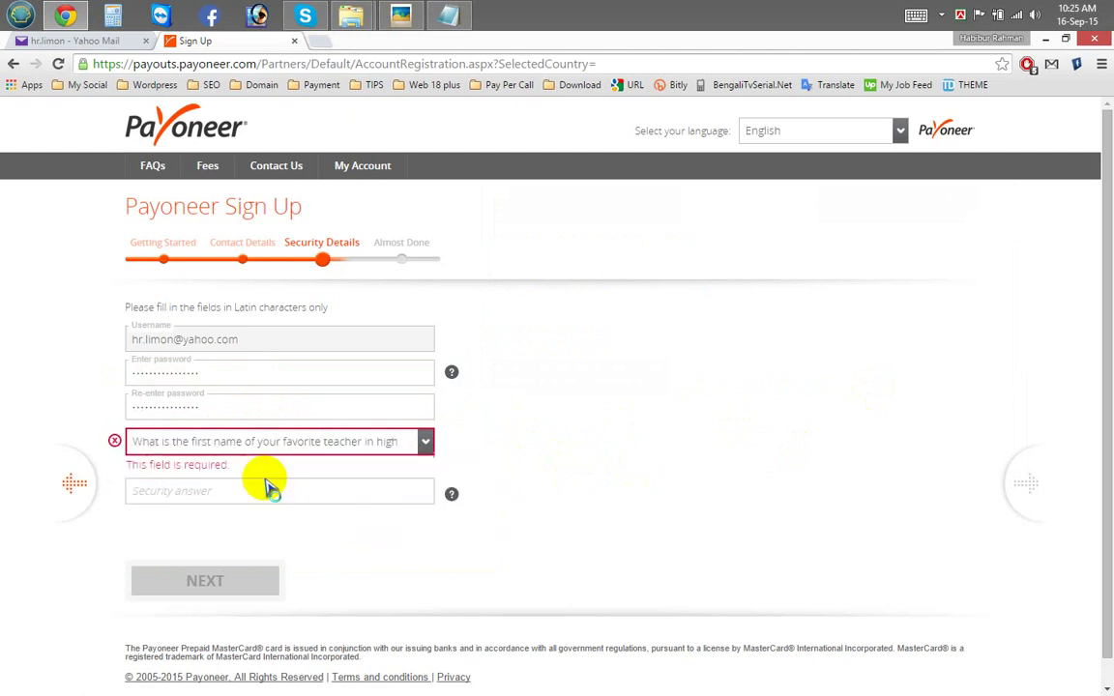
click(197, 488)
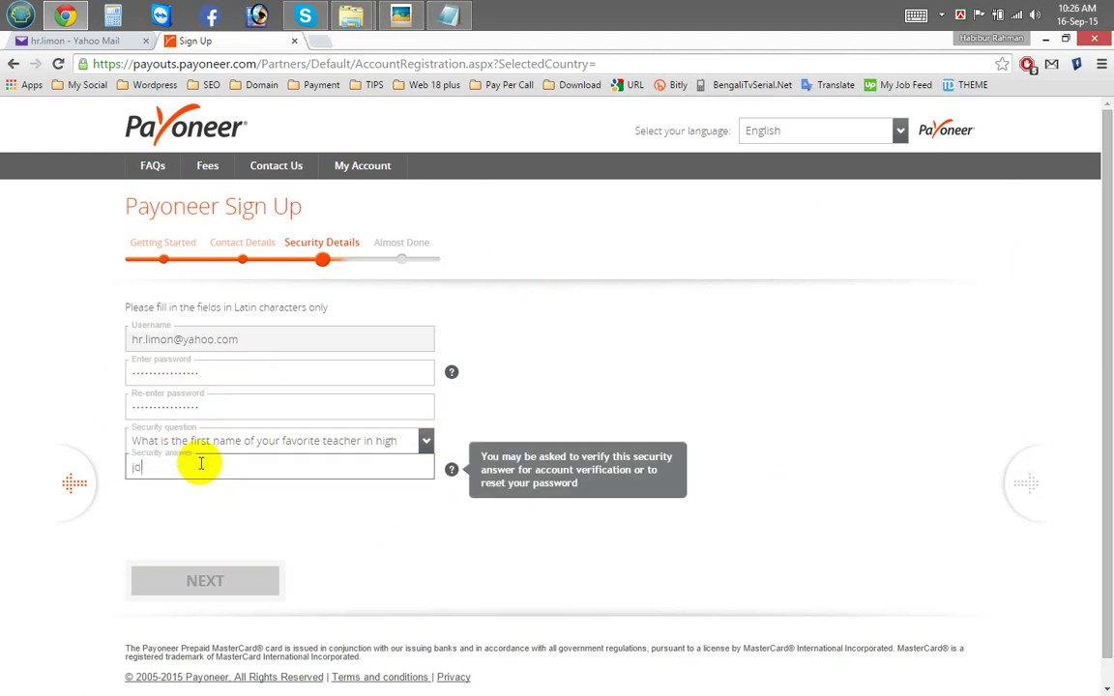
key(Print)
drag(14, 289, 545, 513)
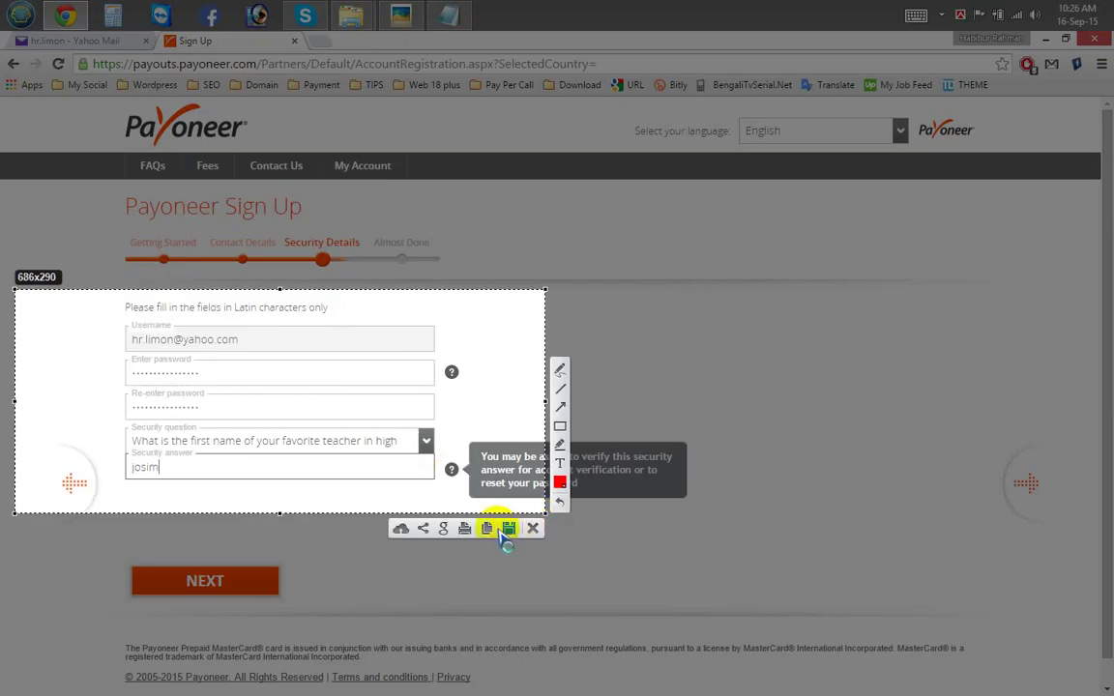
Step: Save the Lightshot capture as Screenshot_1.png and clear the windows off the desktop
click(510, 528)
click(398, 316)
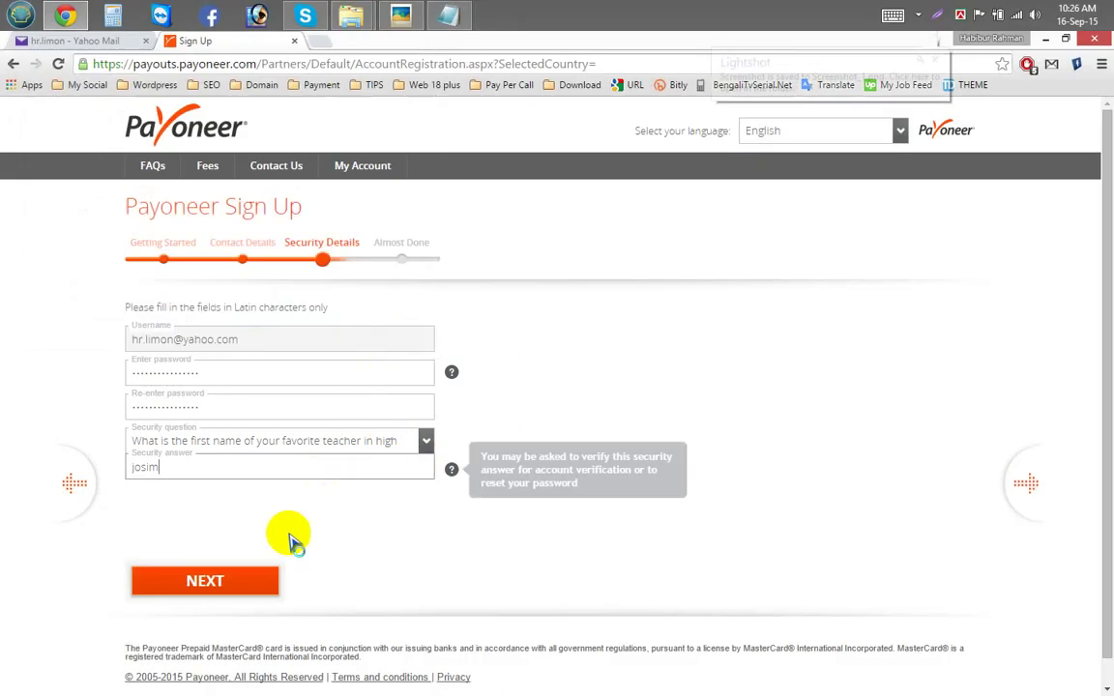
click(1045, 39)
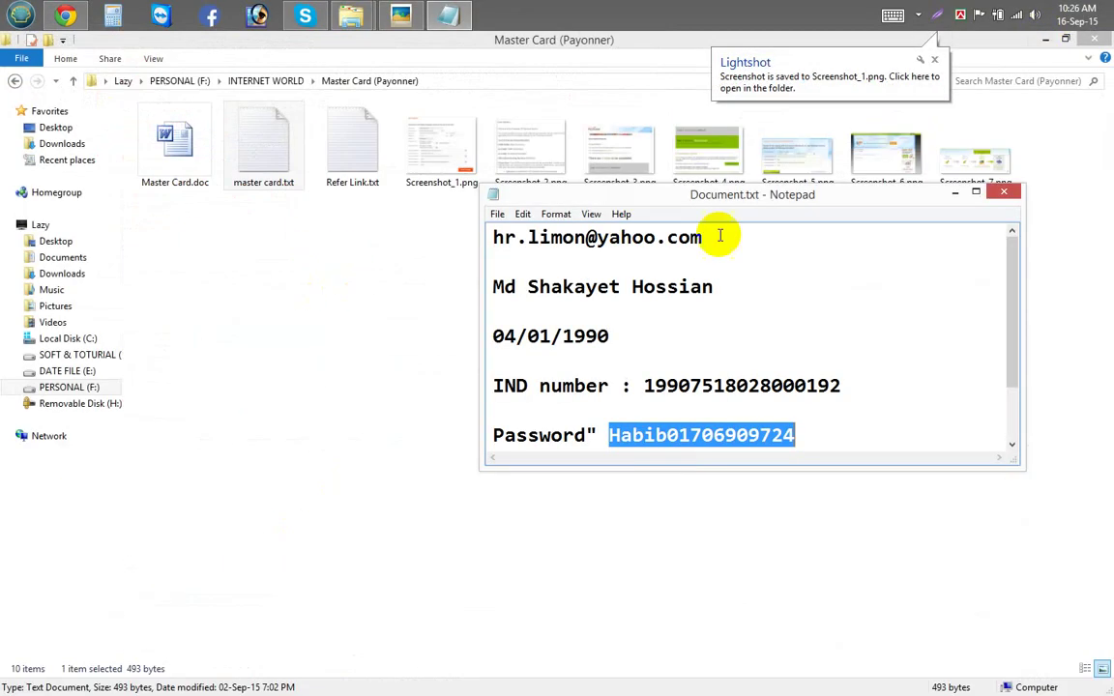
click(955, 193)
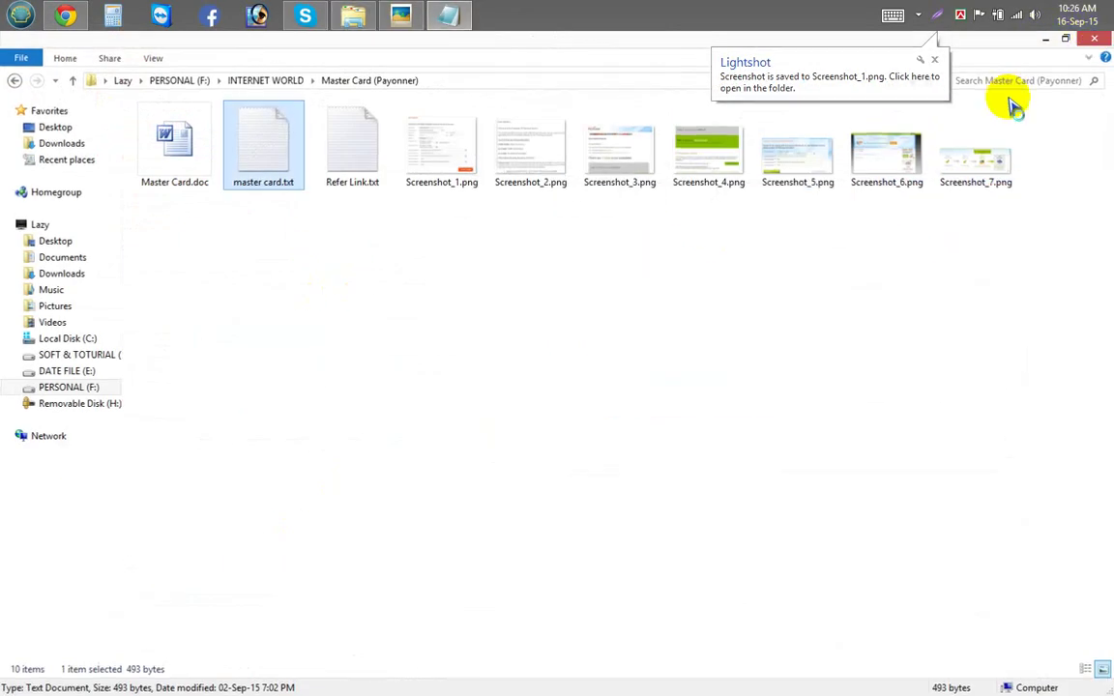
click(1045, 38)
click(450, 64)
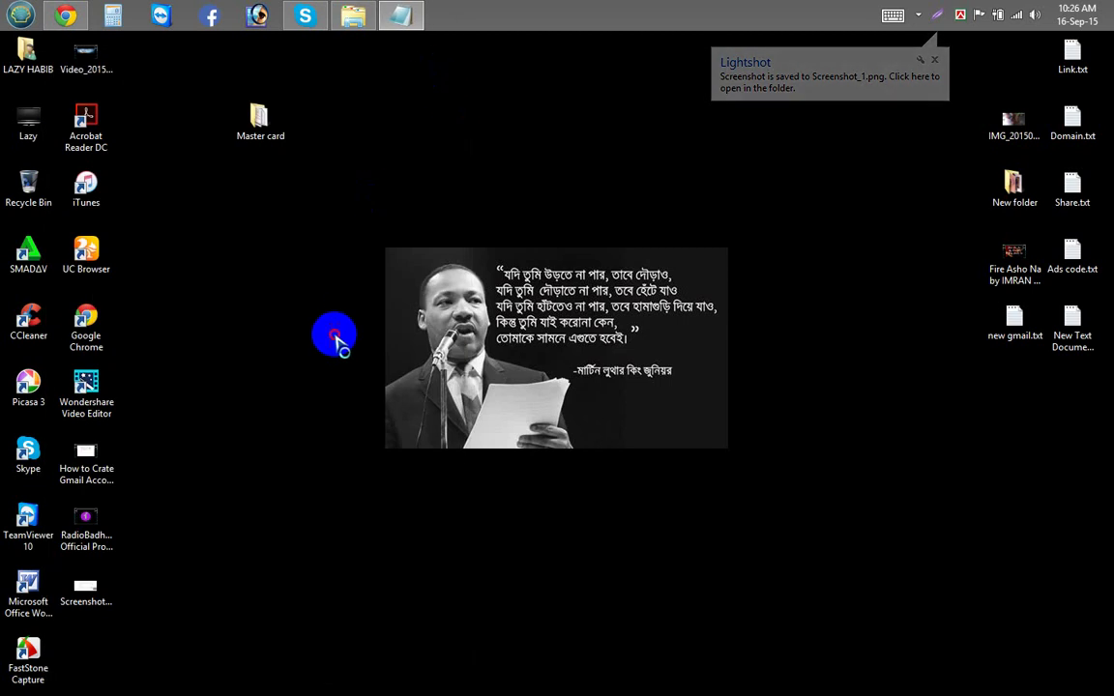
Step: Move Screenshot_1.png into the Master card folder, refresh the desktop, and restore the sign-up form
drag(123, 592, 260, 121)
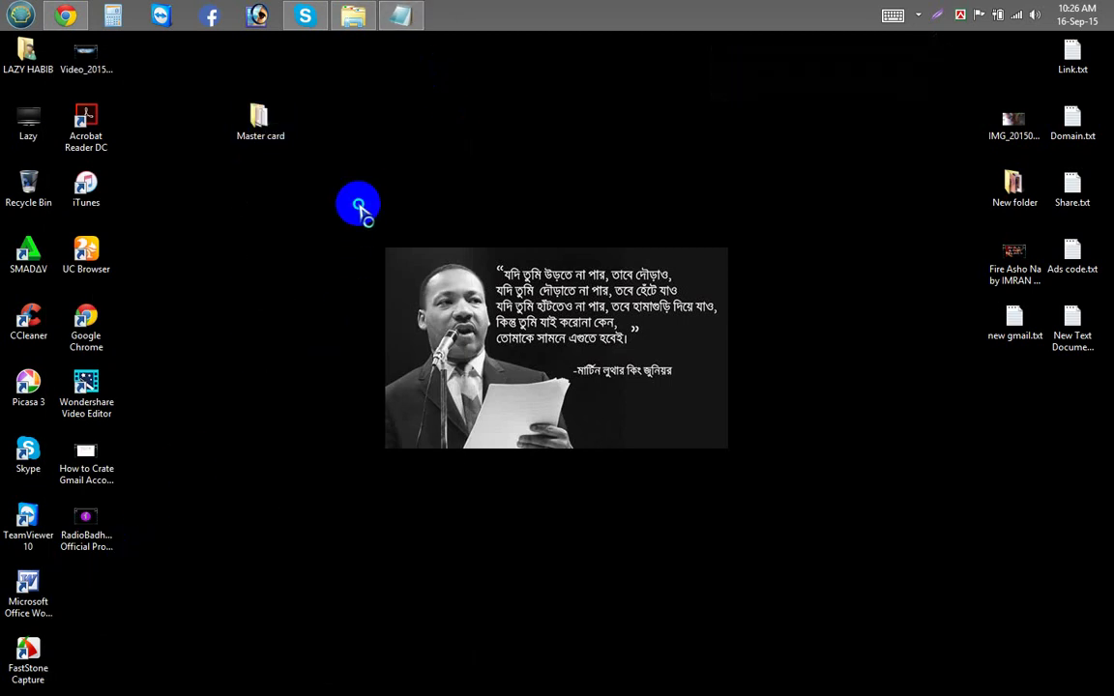
right_click(363, 206)
click(378, 249)
click(68, 17)
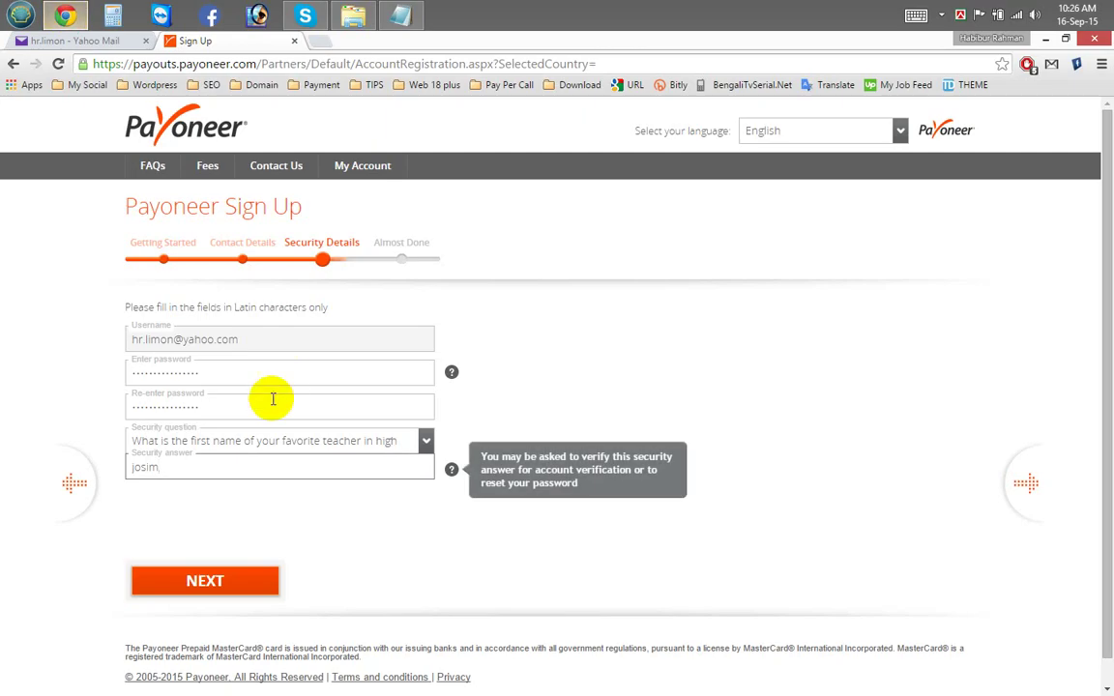
Step: On the final step, choose National ID and paste the ID number copied from the notes
click(200, 586)
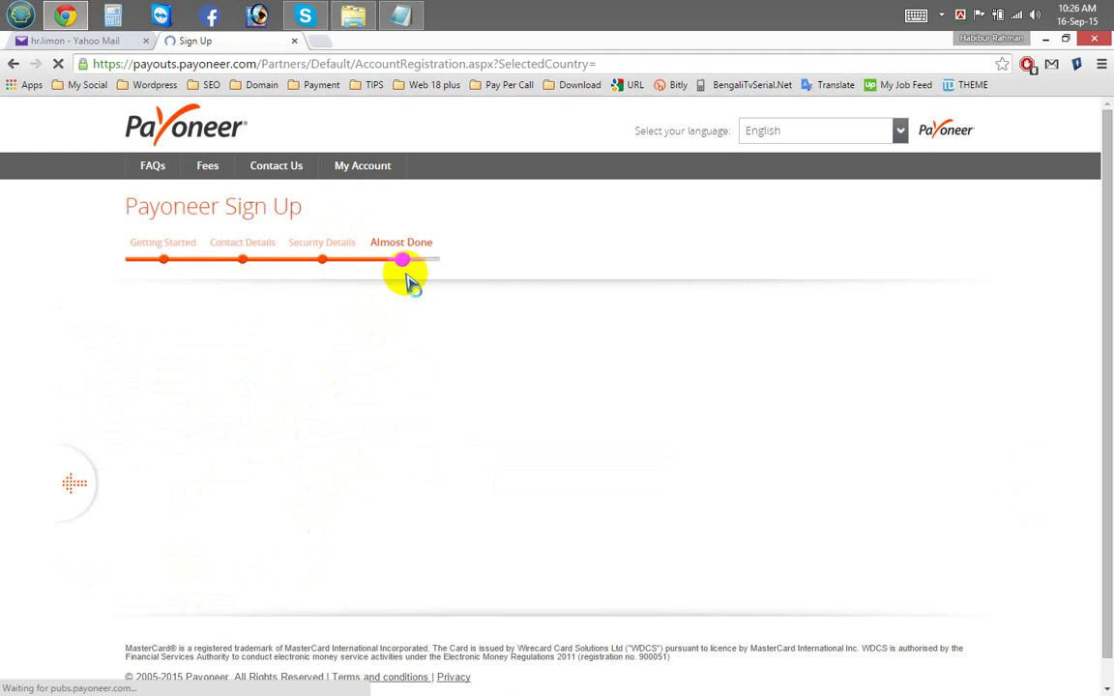
click(174, 292)
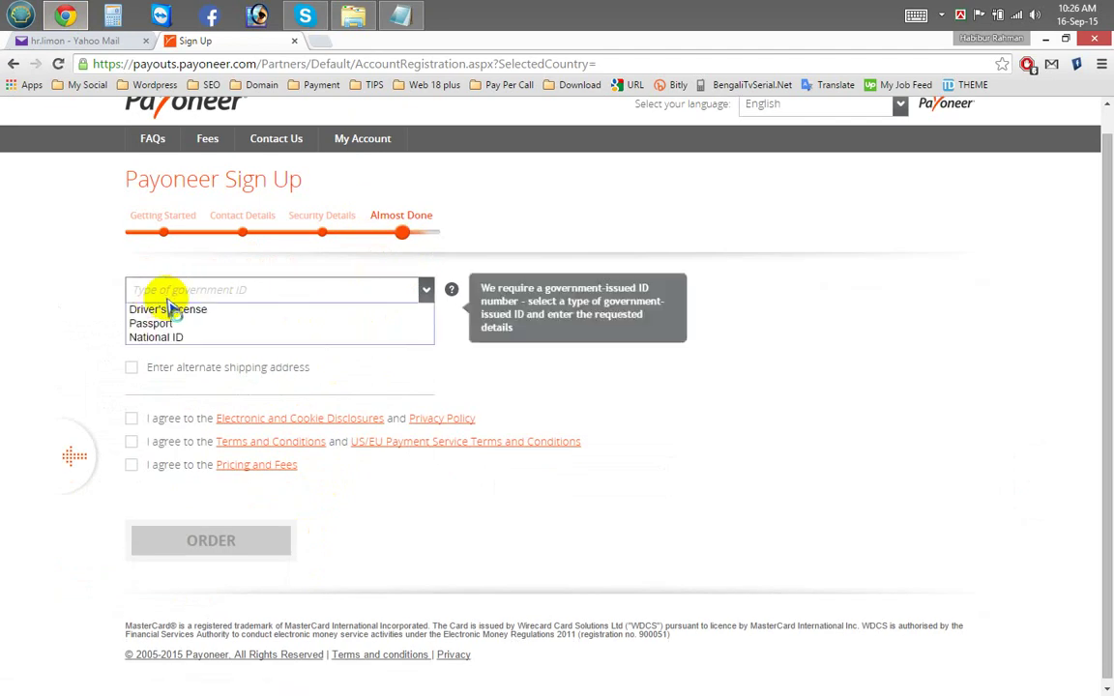
click(171, 336)
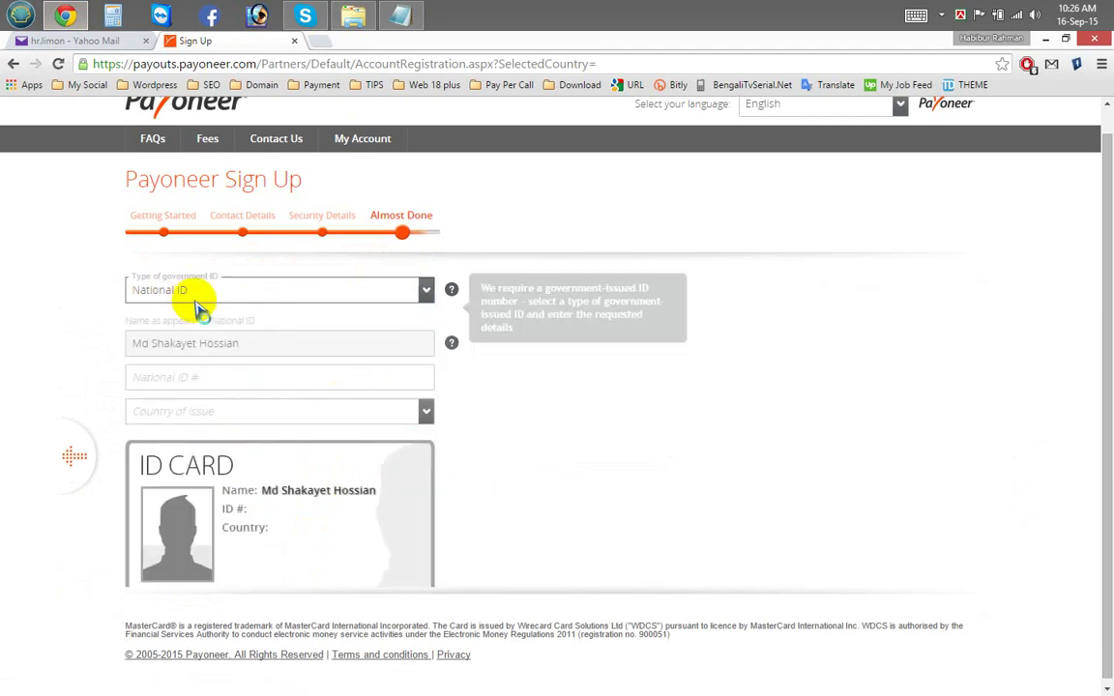
click(196, 378)
click(419, 29)
click(629, 387)
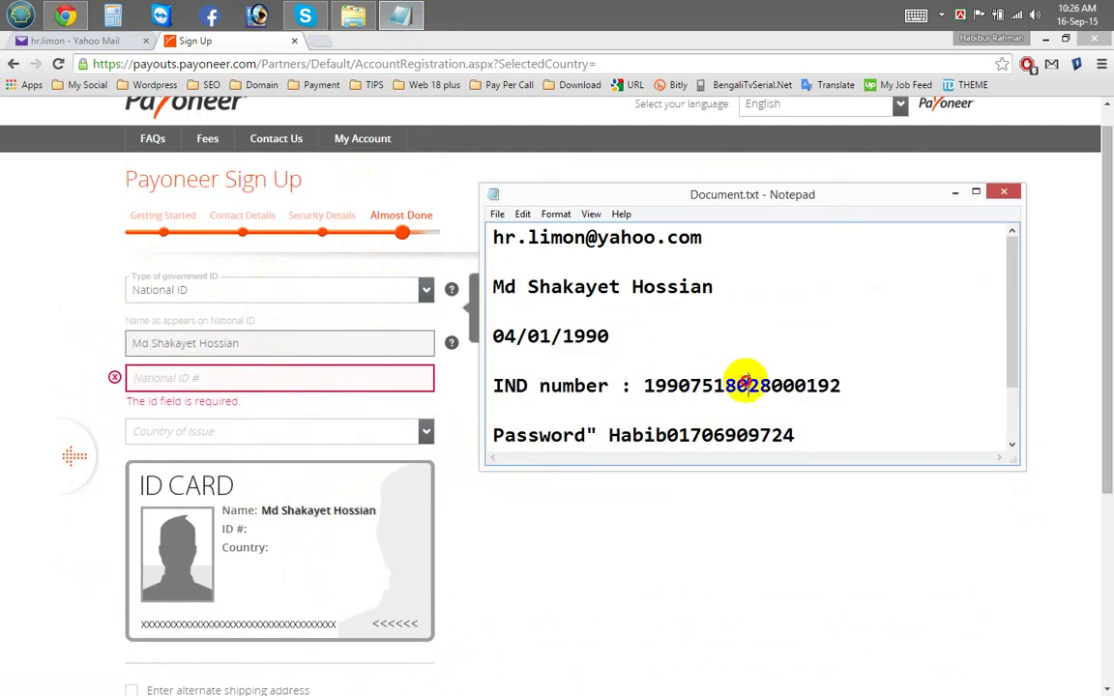
double_click(747, 385)
key(ctrl+c)
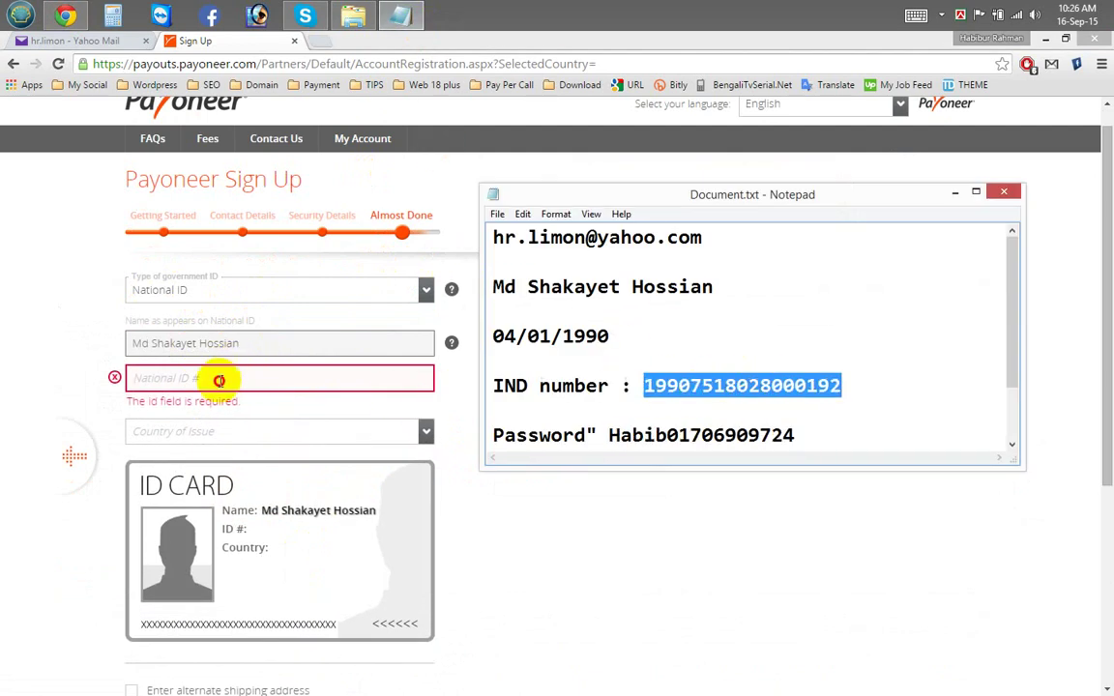
click(218, 380)
key(ctrl+v)
Step: Set Bangladesh as the ID's country of issue and add an alternate shipping address
click(203, 434)
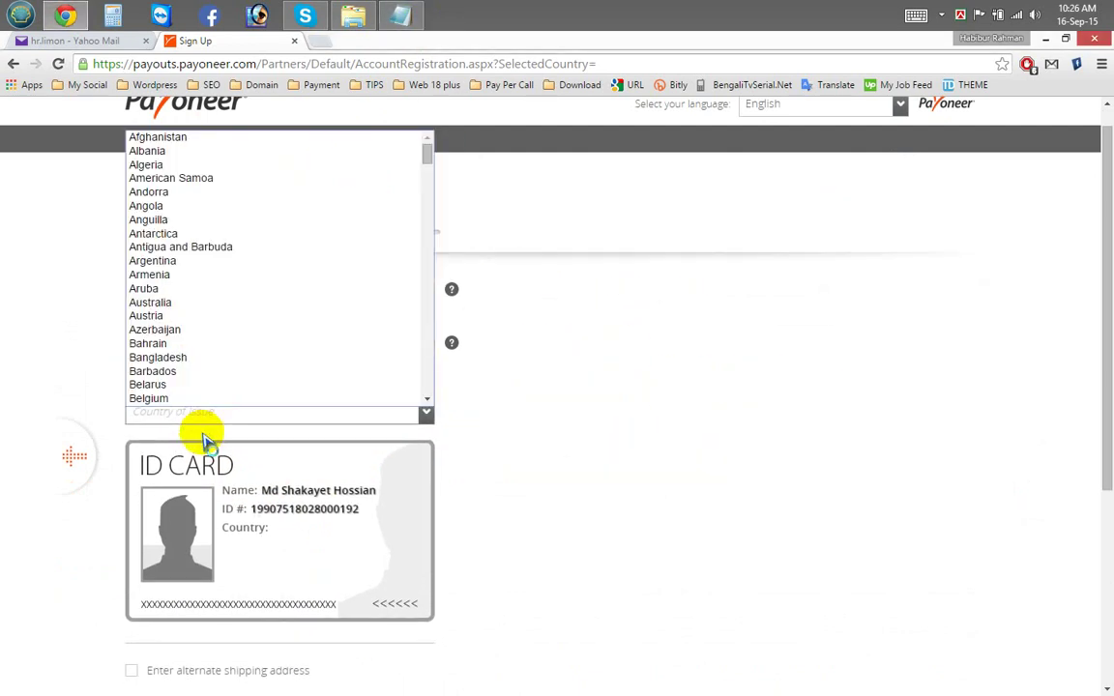
click(200, 357)
scroll(522, 455, down, 1)
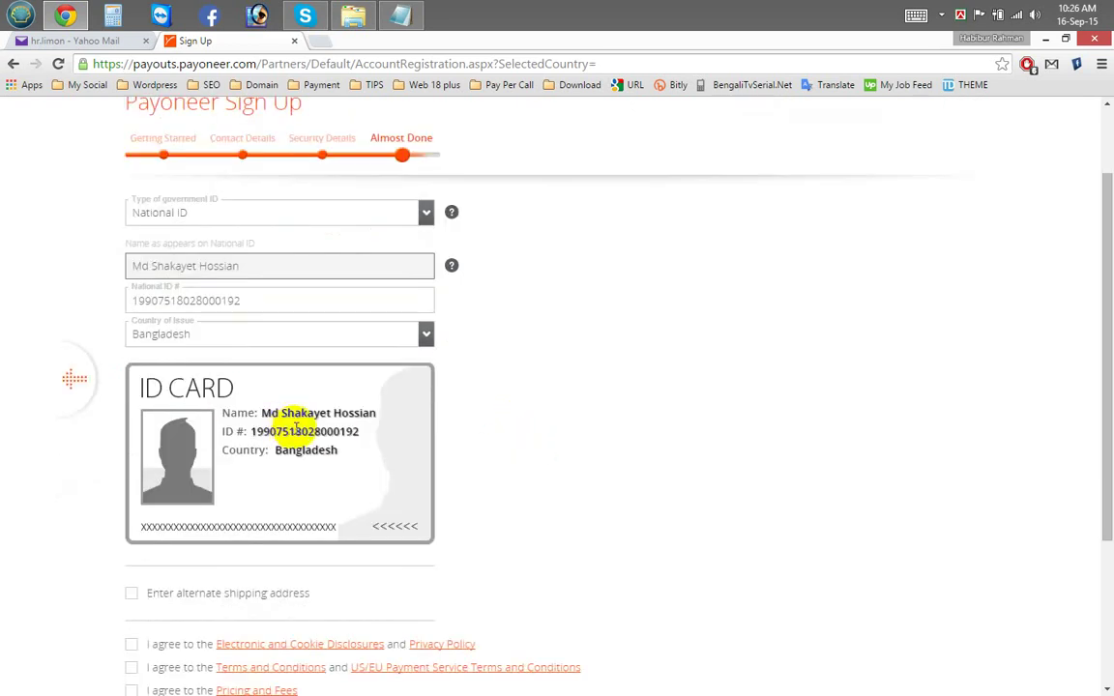
scroll(305, 401, down, 1)
scroll(307, 362, up, 1)
scroll(290, 343, down, 3)
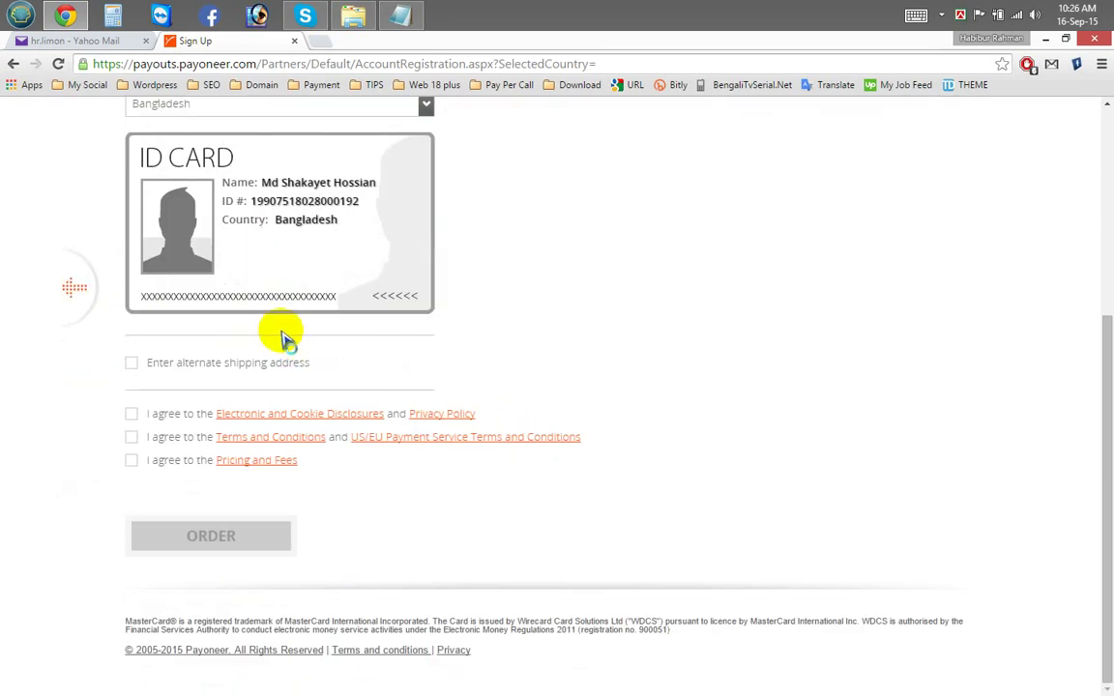
click(161, 368)
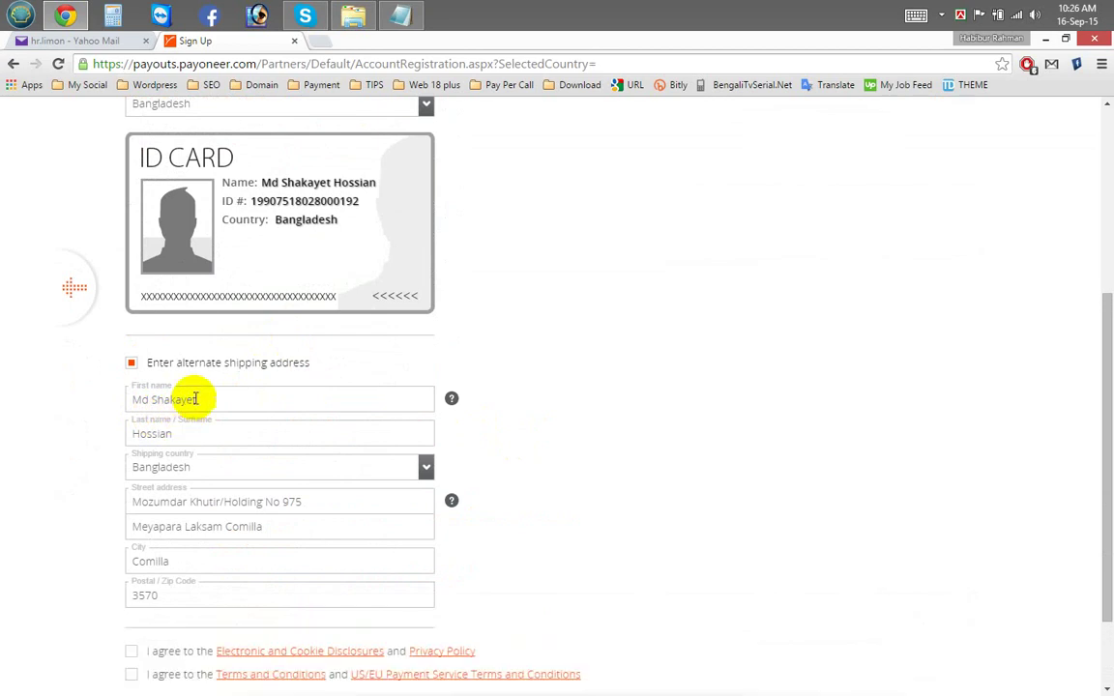
Step: Accept the Pricing and Fees and other agreements, then place the card order
scroll(212, 382, down, 3)
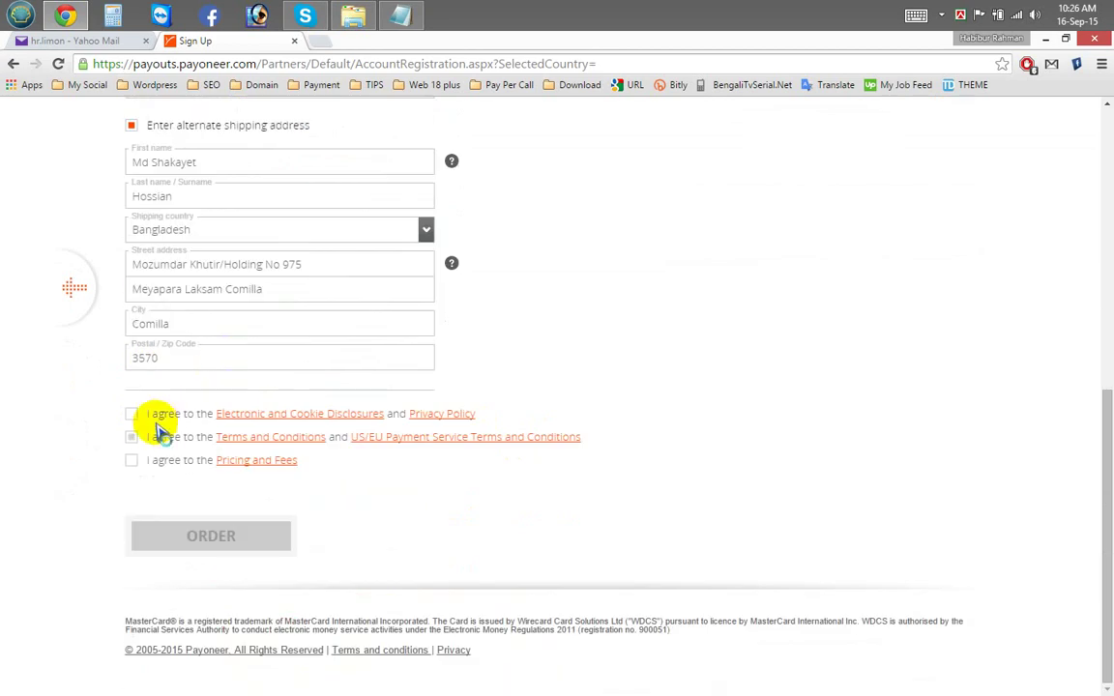
click(135, 463)
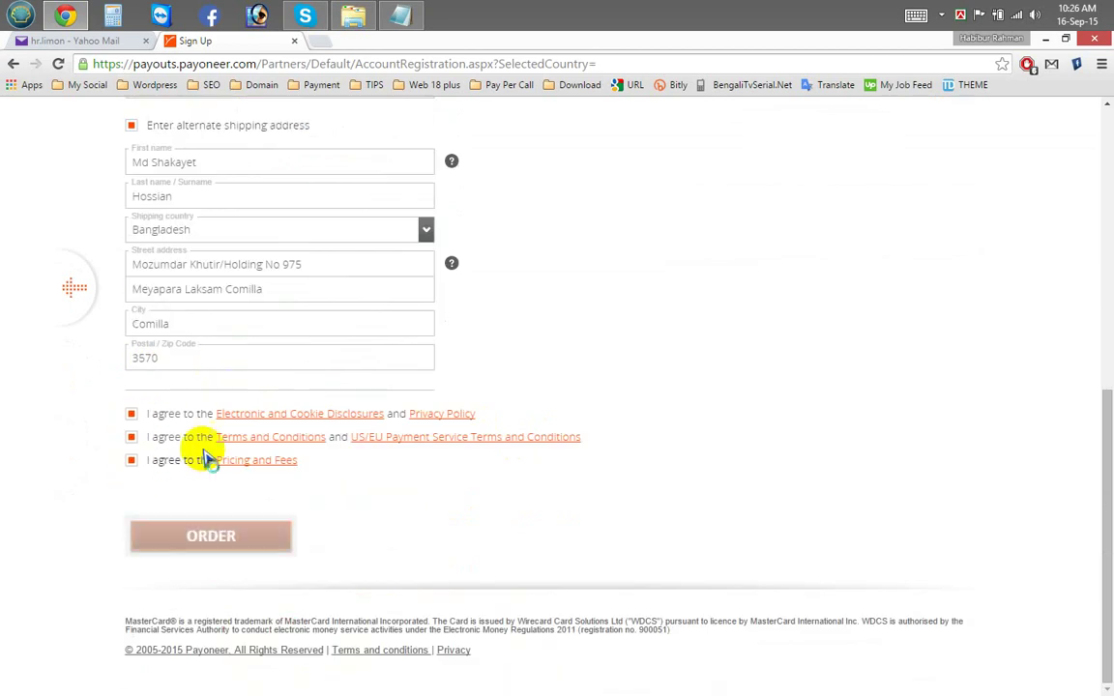
scroll(223, 405, up, 2)
scroll(257, 353, down, 1)
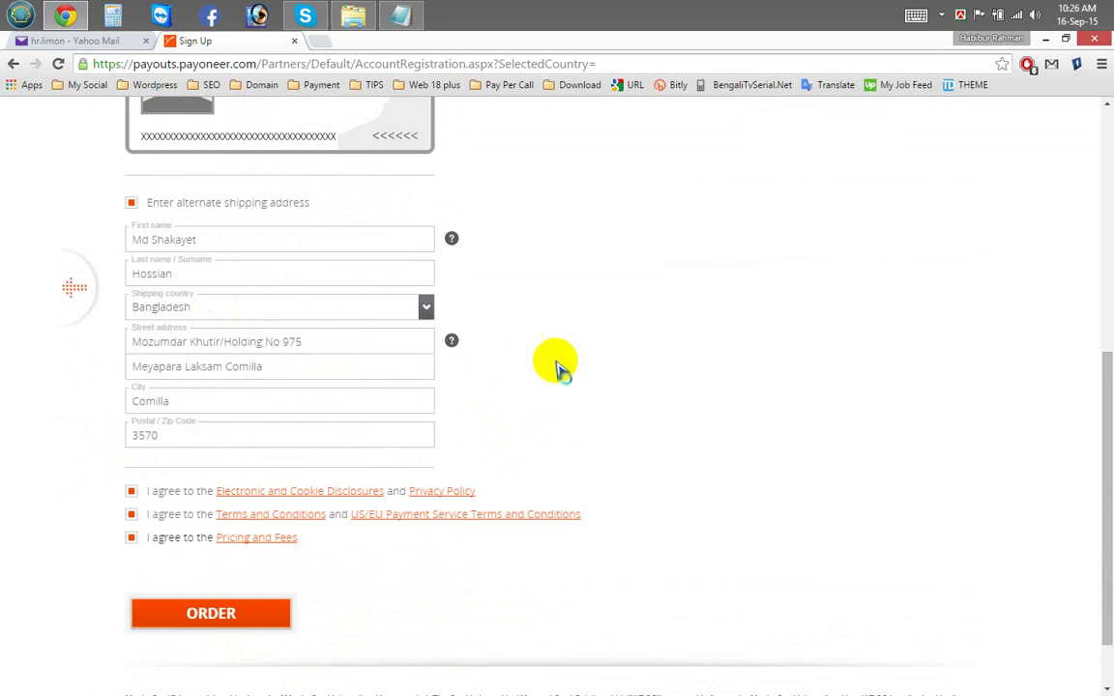
scroll(557, 368, down, 1)
click(211, 534)
Step: Read the Congratulations page confirming the application is under review
scroll(540, 509, up, 1)
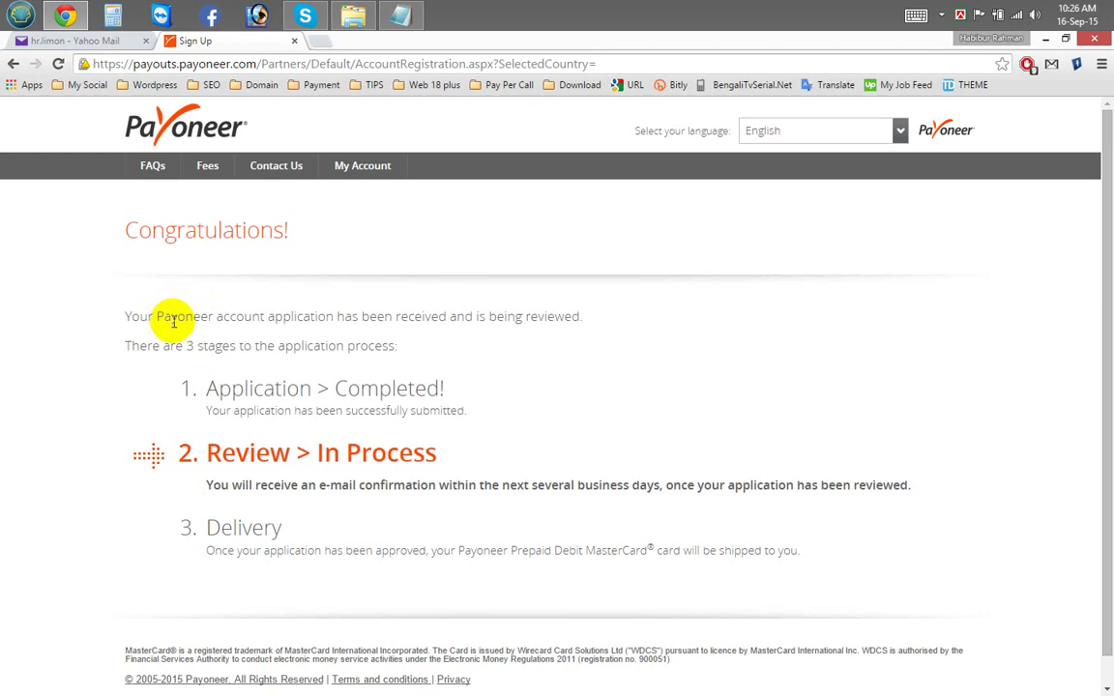
click(353, 336)
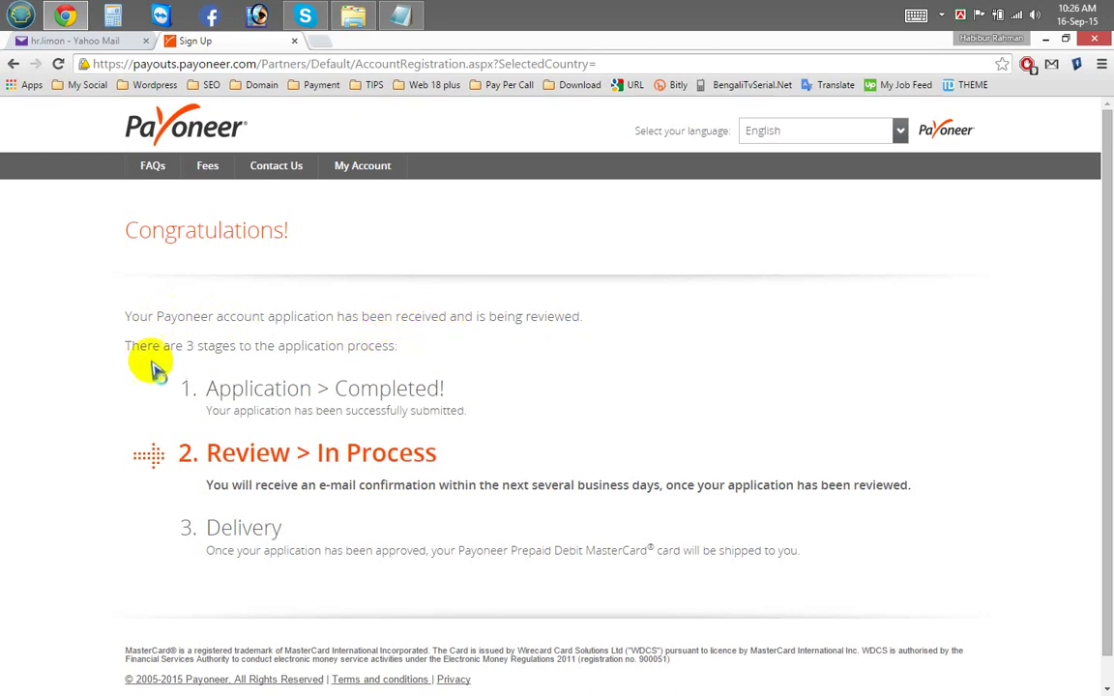
click(201, 350)
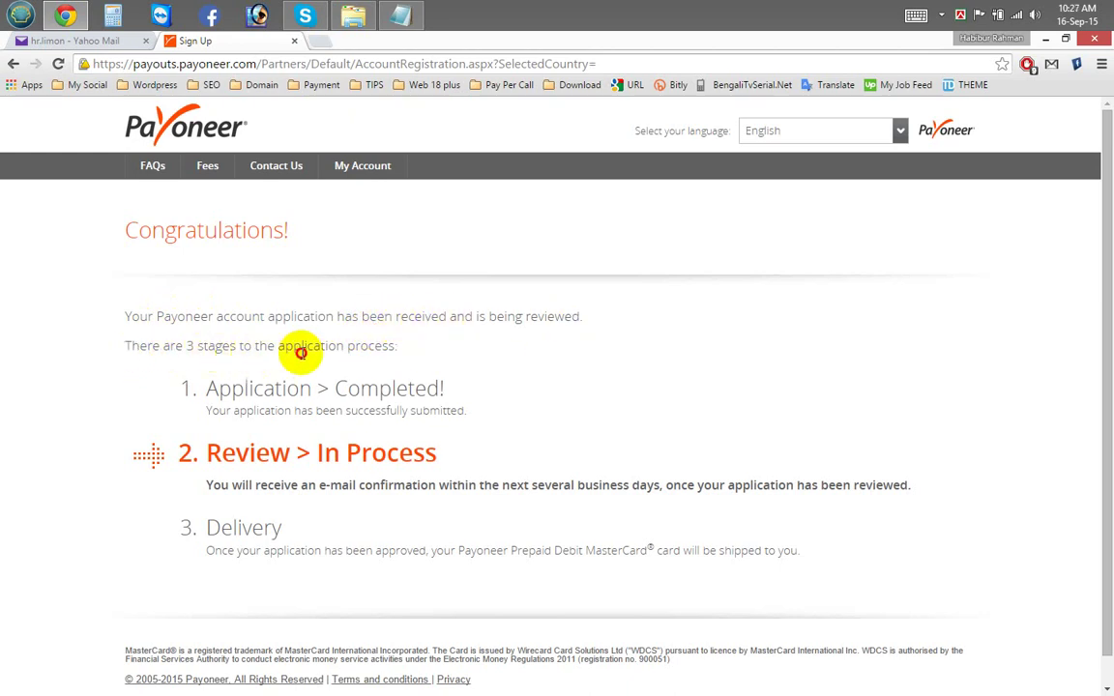
click(391, 402)
scroll(406, 403, down, 1)
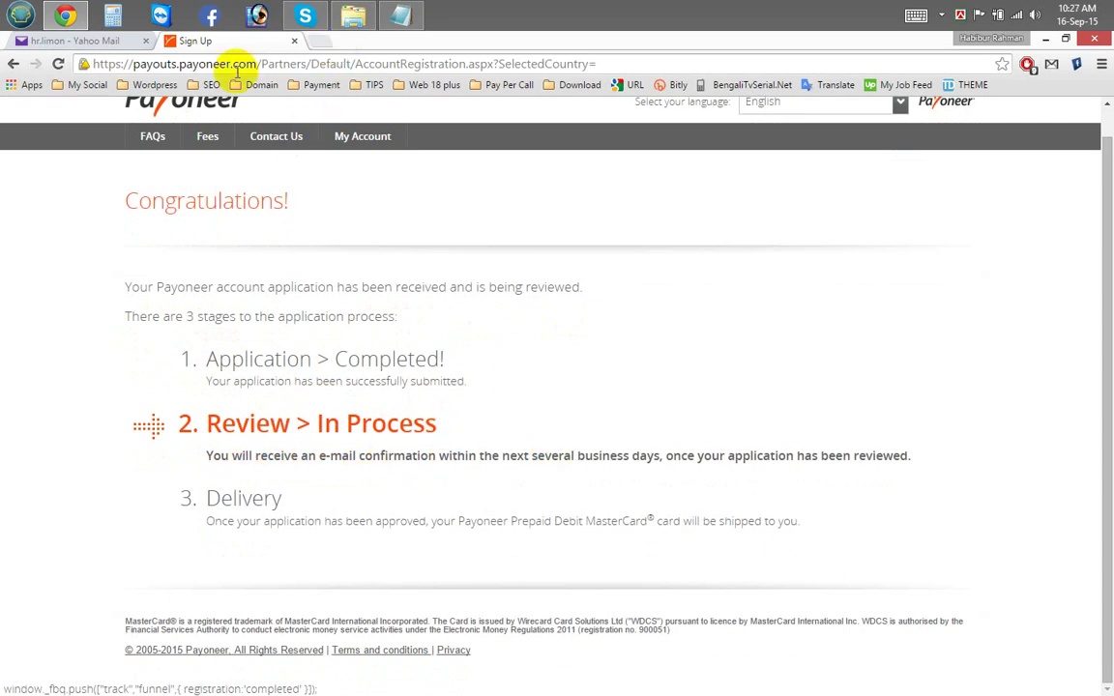
Step: Switch to the Yahoo Mail tab and reload the inbox
click(80, 44)
right_click(264, 307)
click(266, 317)
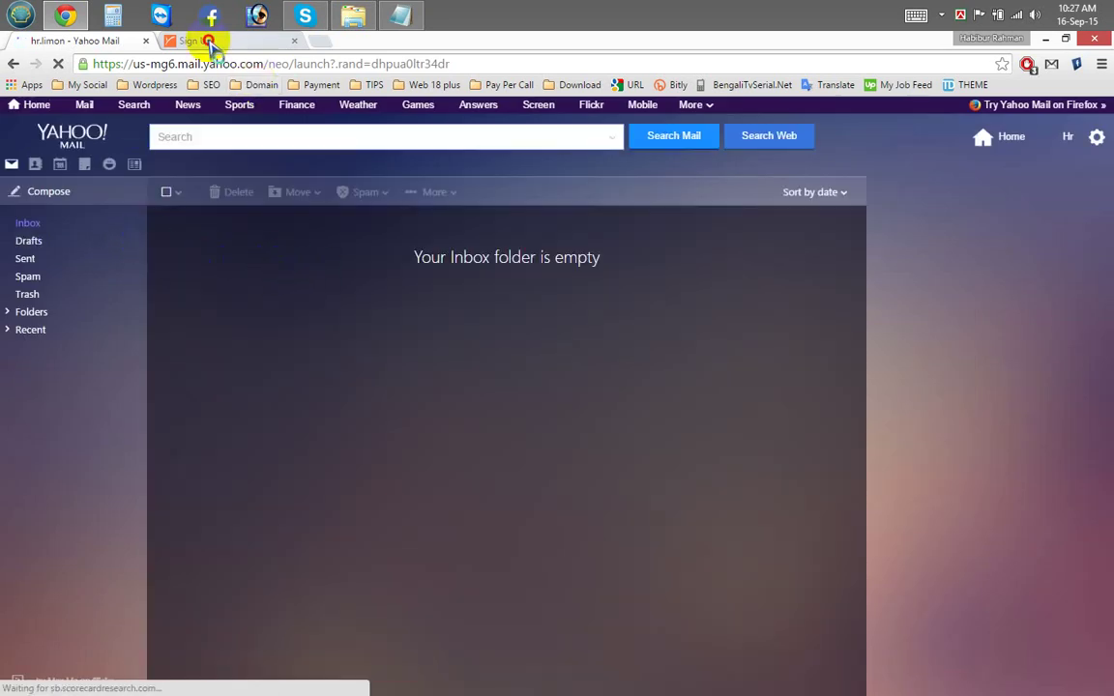
Step: Save the Payoneer password in Chrome, recheck the empty Yahoo inbox, and open the Payoneer Login page
click(208, 43)
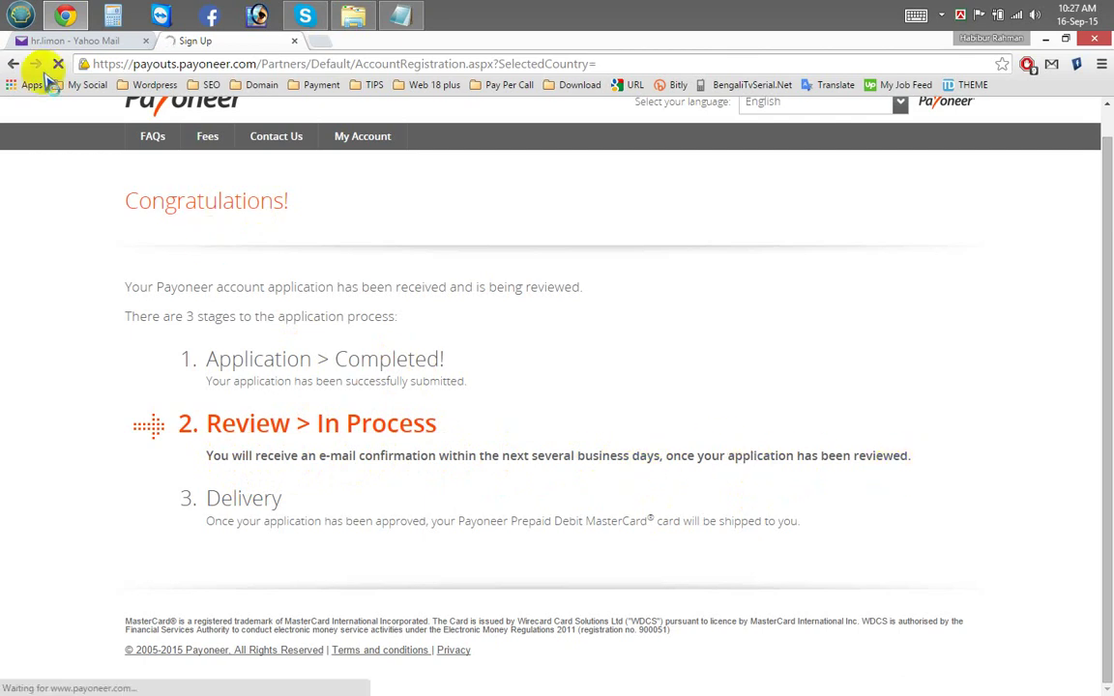
click(50, 42)
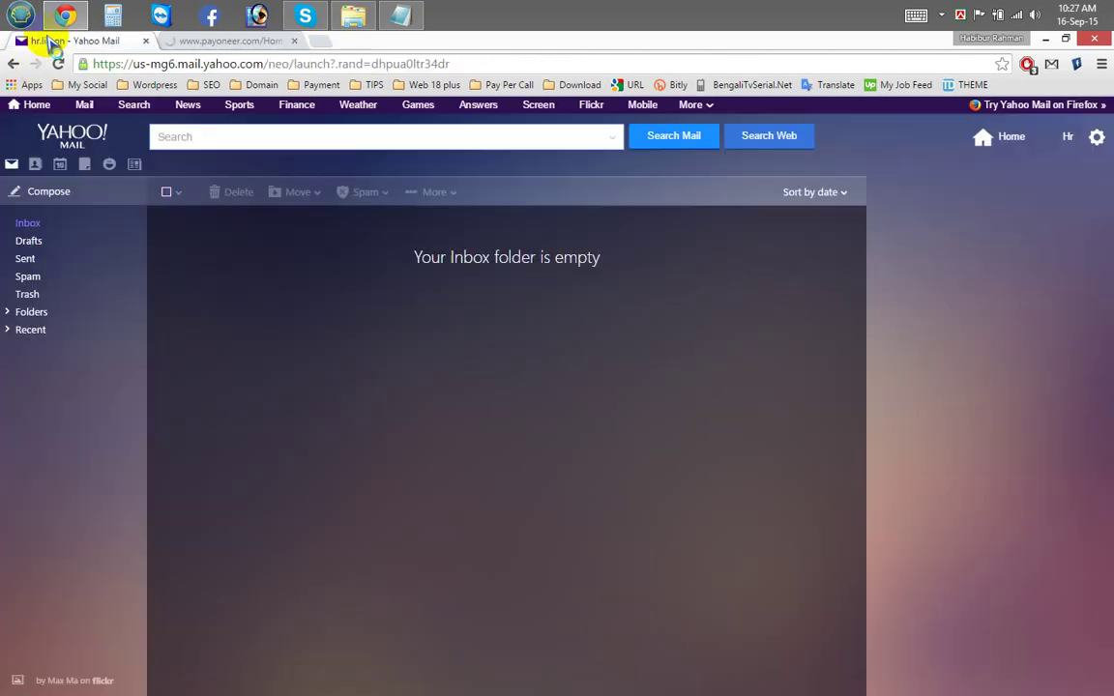
click(219, 43)
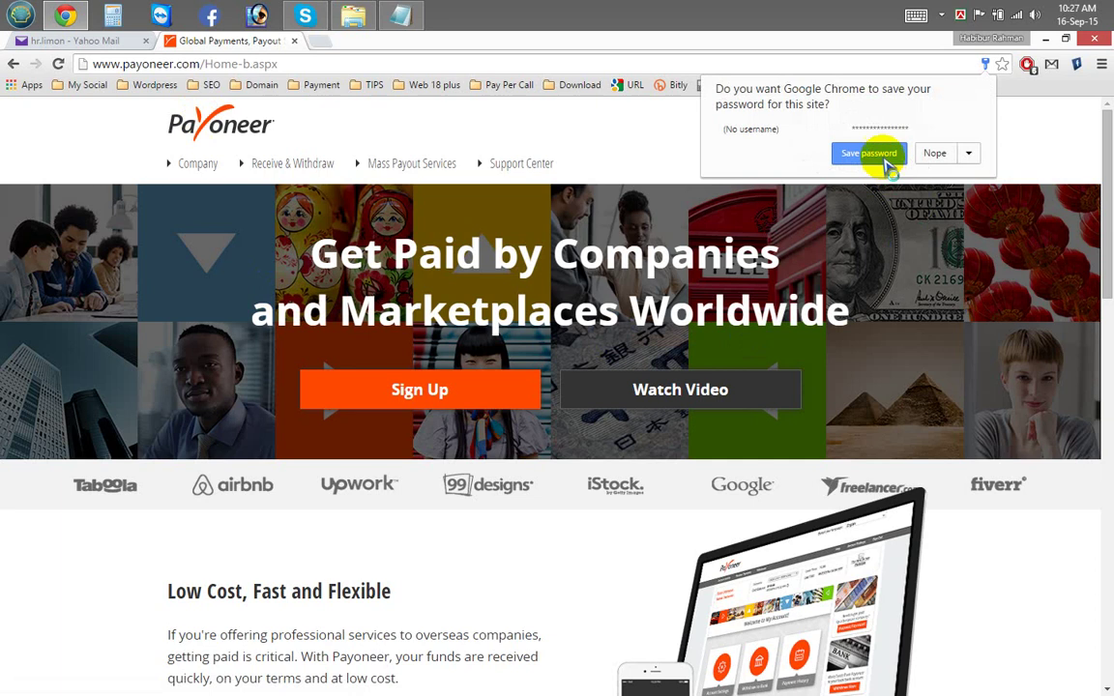
click(875, 154)
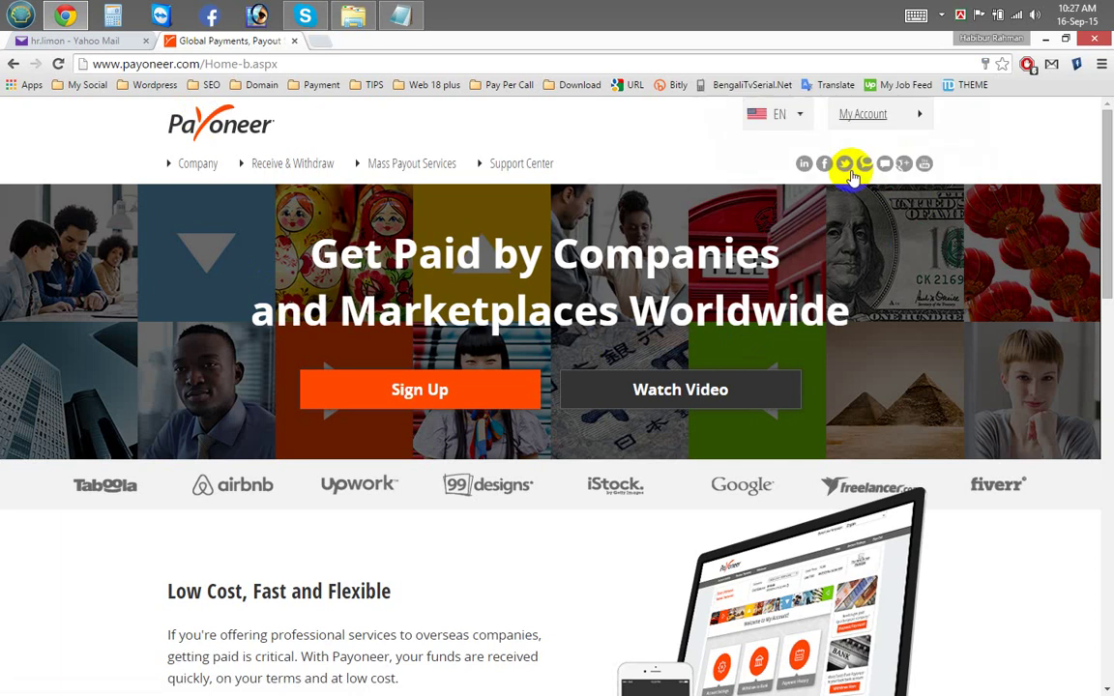
click(83, 40)
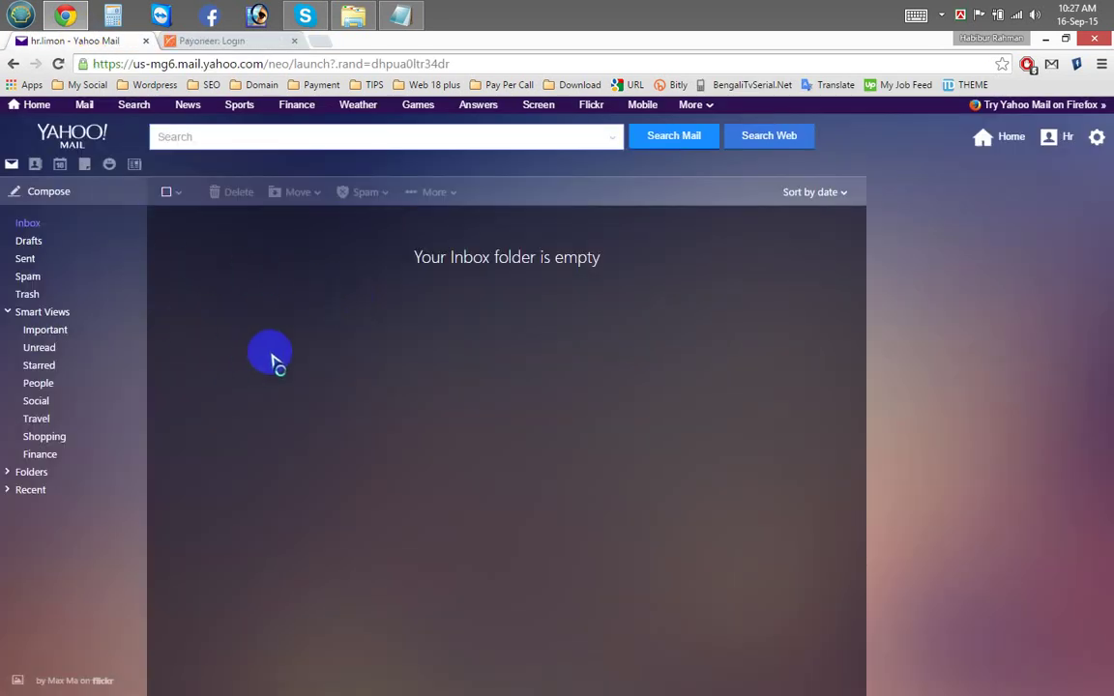
click(217, 45)
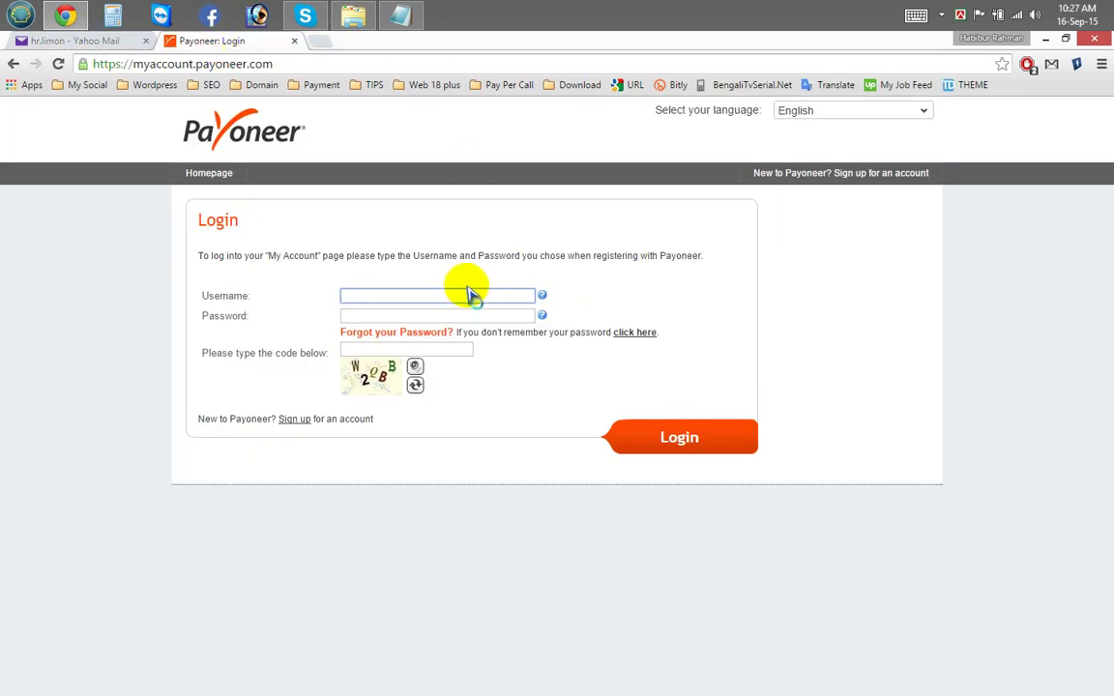
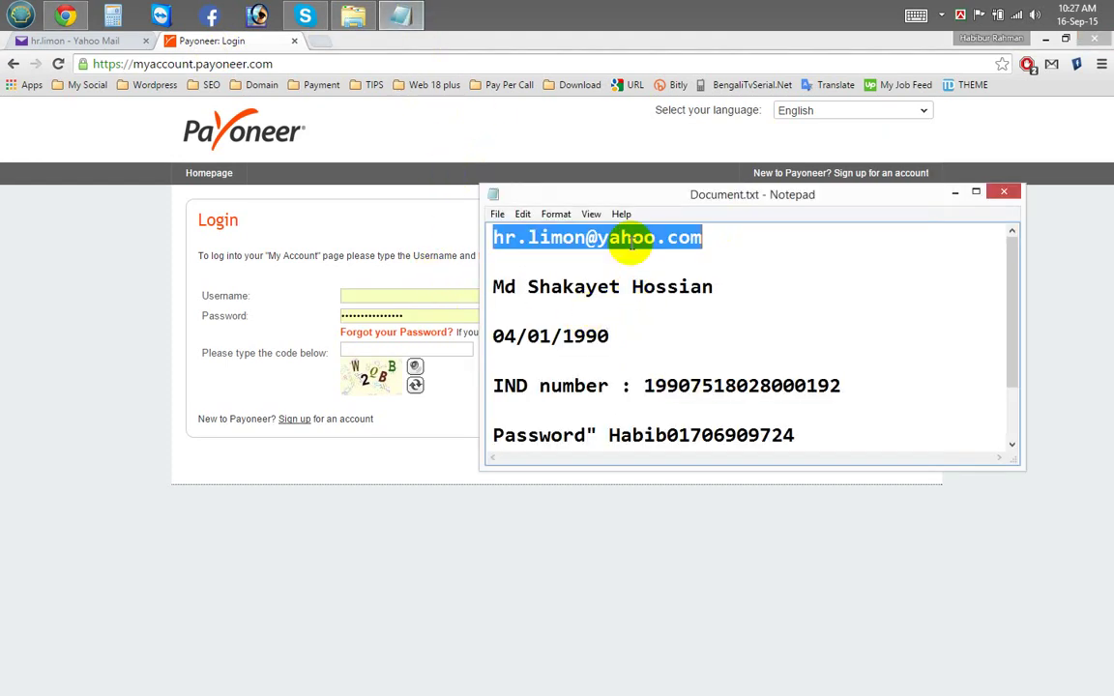
Step: Log in to Payoneer with the pasted account e-mail as username and the captcha code
click(462, 293)
key(ctrl+v)
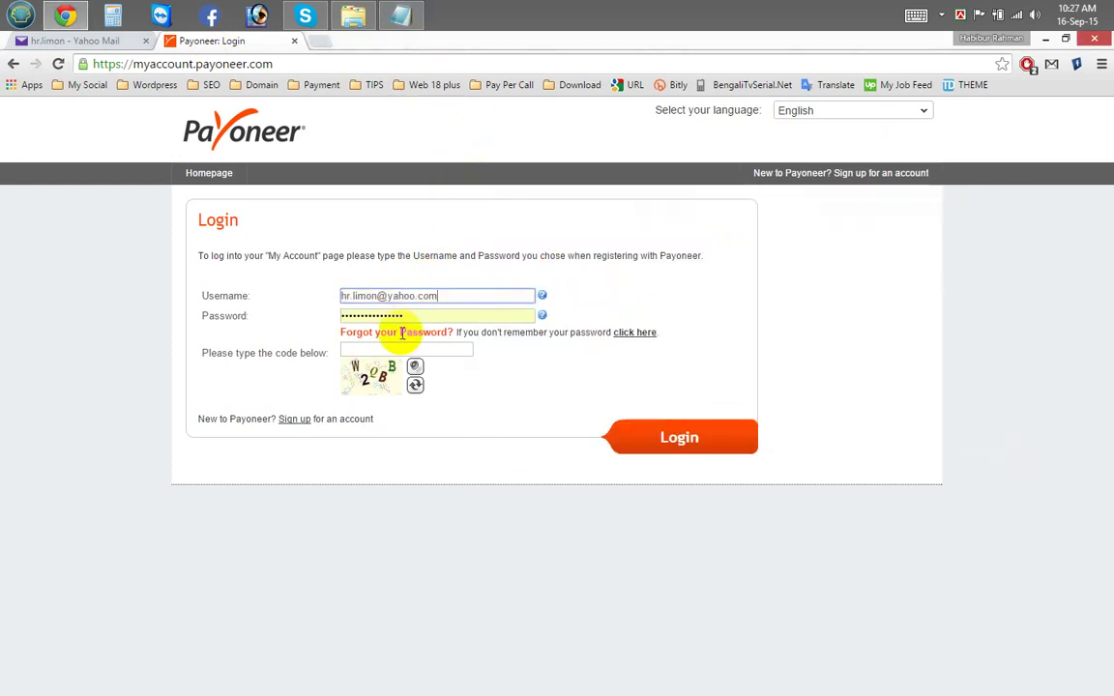
click(385, 350)
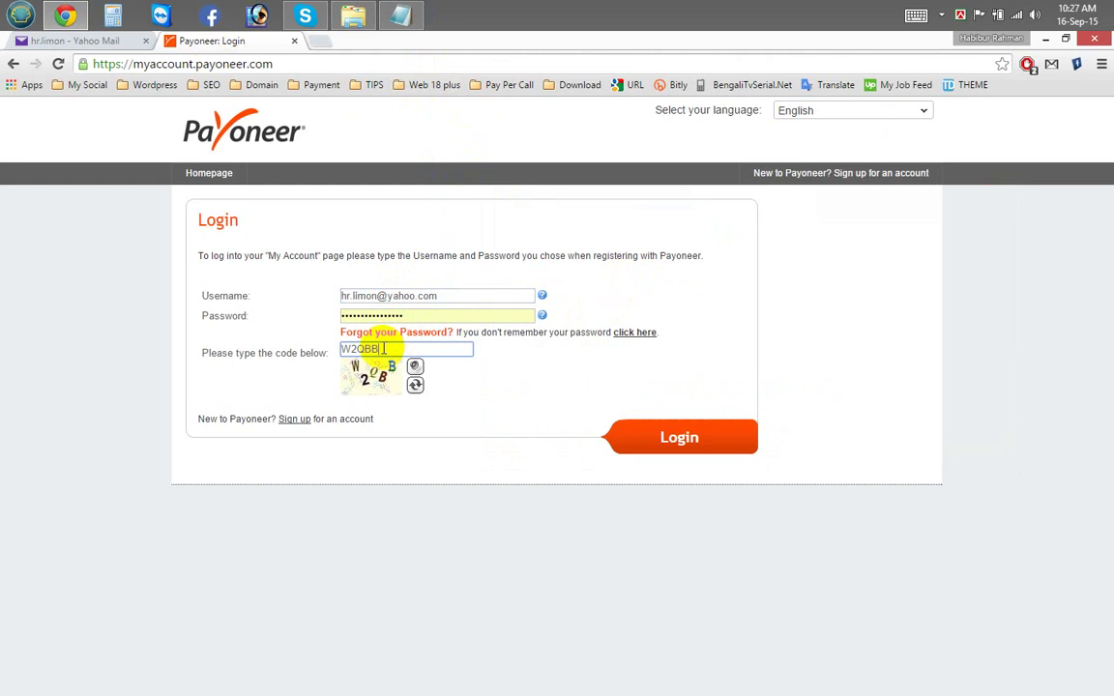
click(658, 432)
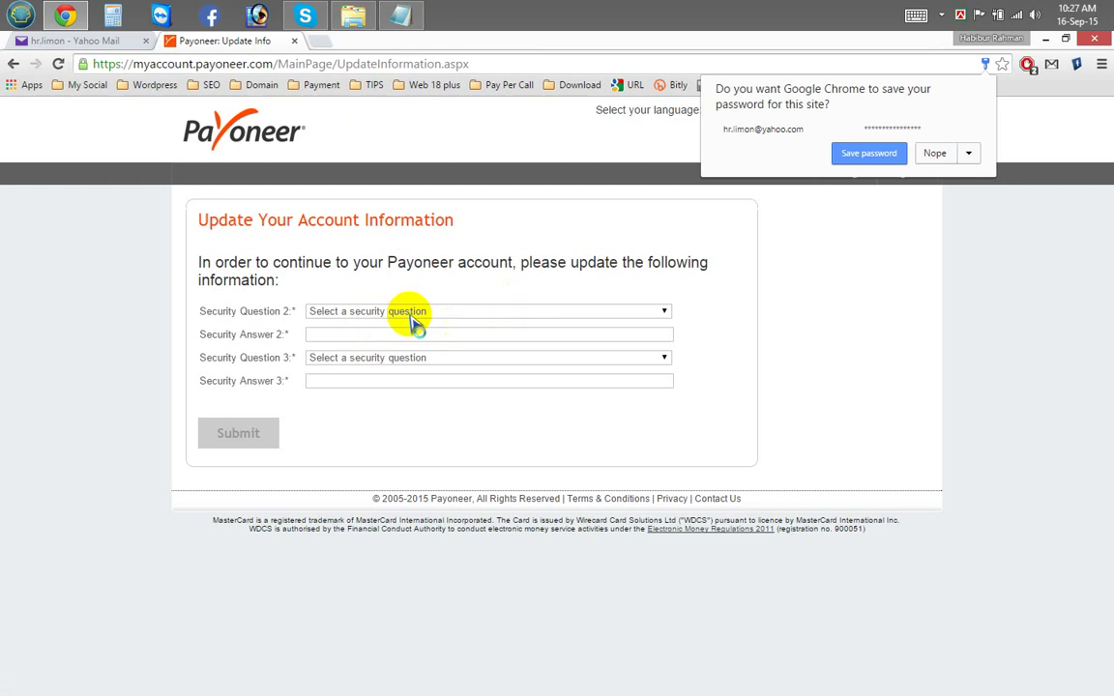
Step: Pick the high school best friend question for question 2 and the wedding city question for question 3, and type an answer
click(417, 313)
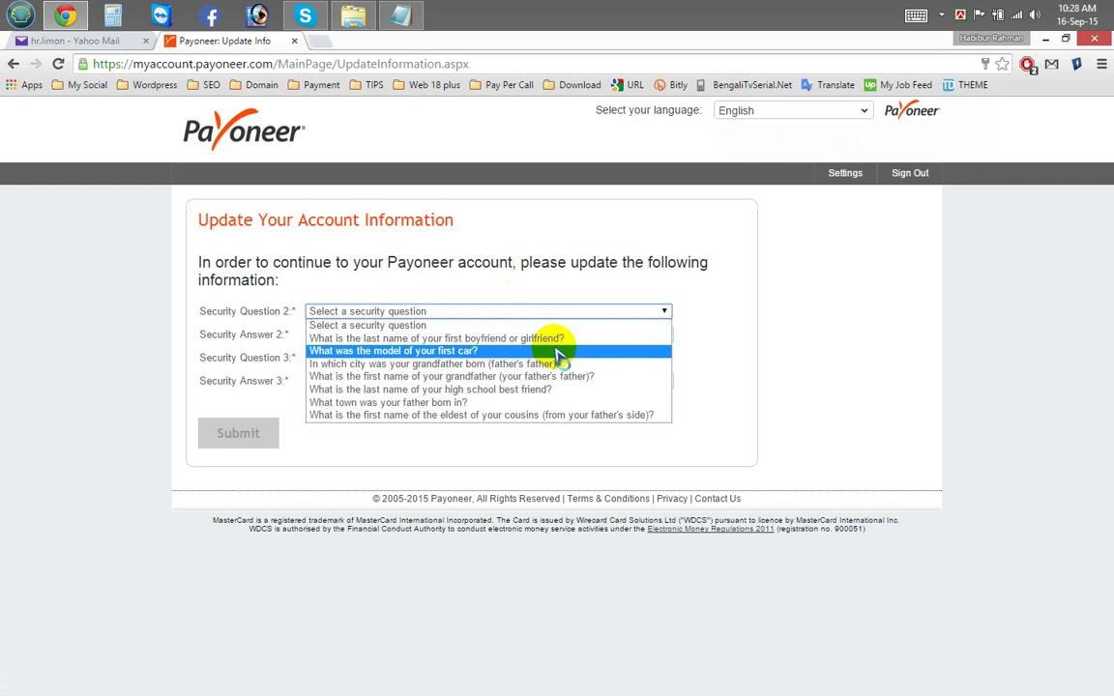
click(488, 389)
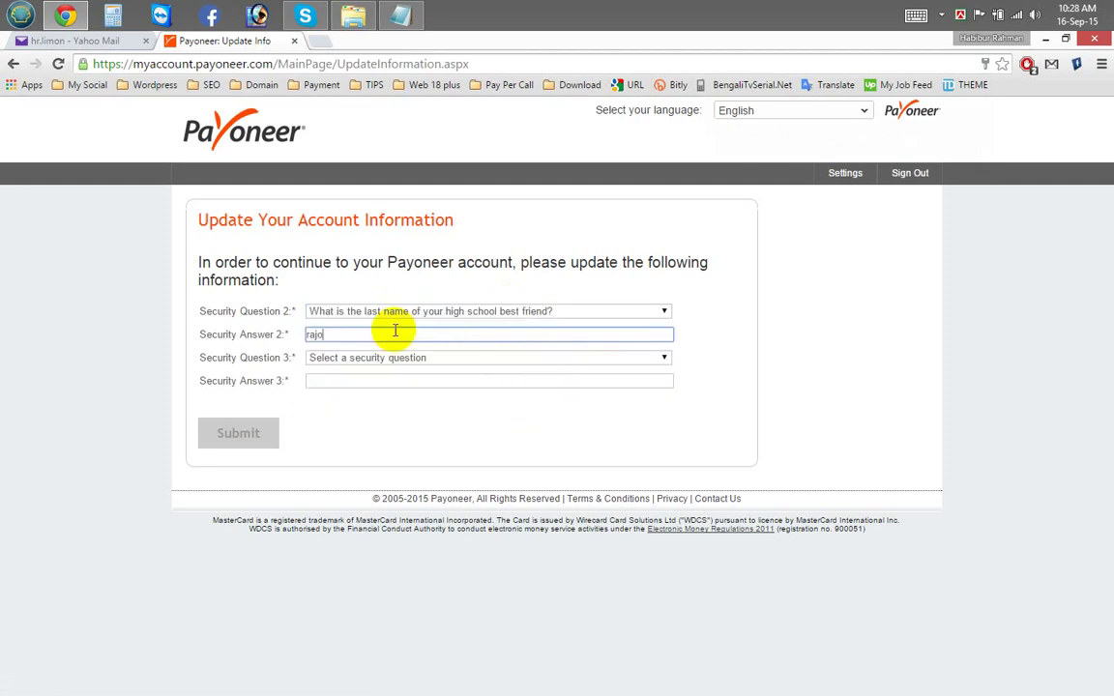
click(445, 359)
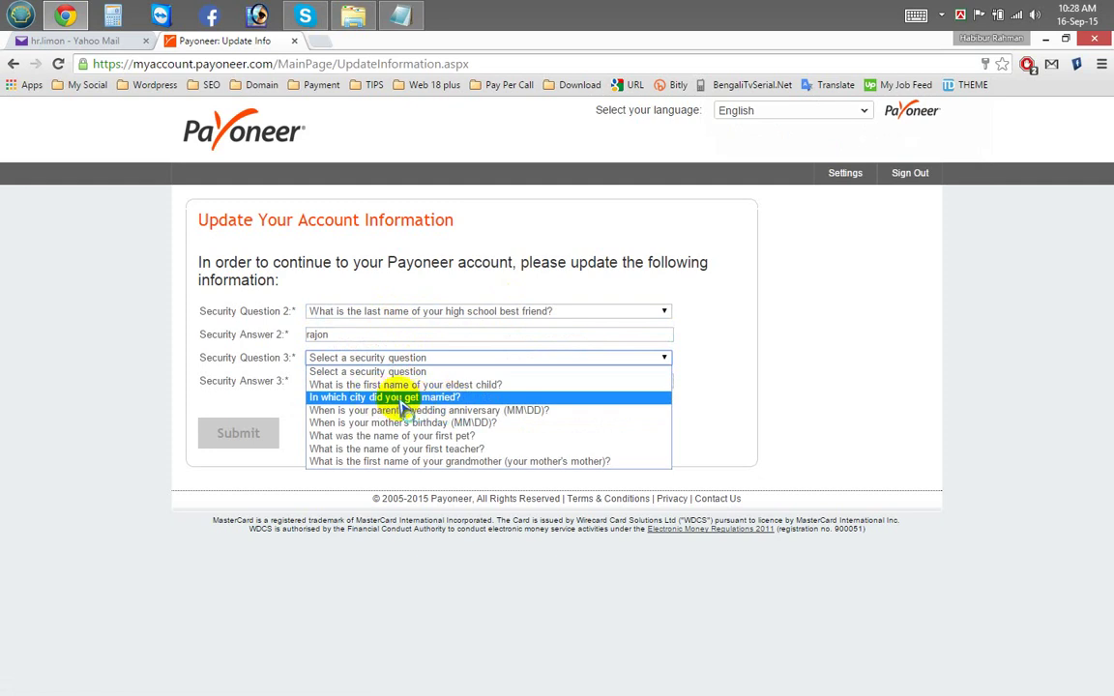
click(385, 397)
click(382, 382)
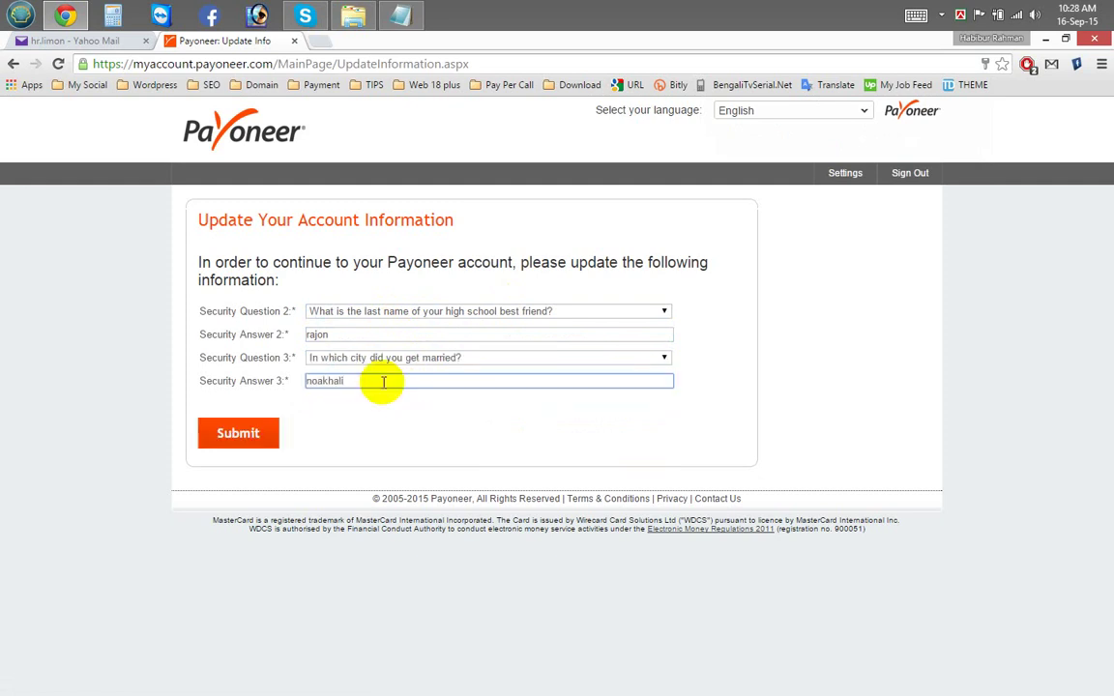
Step: Capture the filled form with Lightshot, save it as Screenshot_1.png, and submit the answers
key(Print)
drag(109, 177, 852, 493)
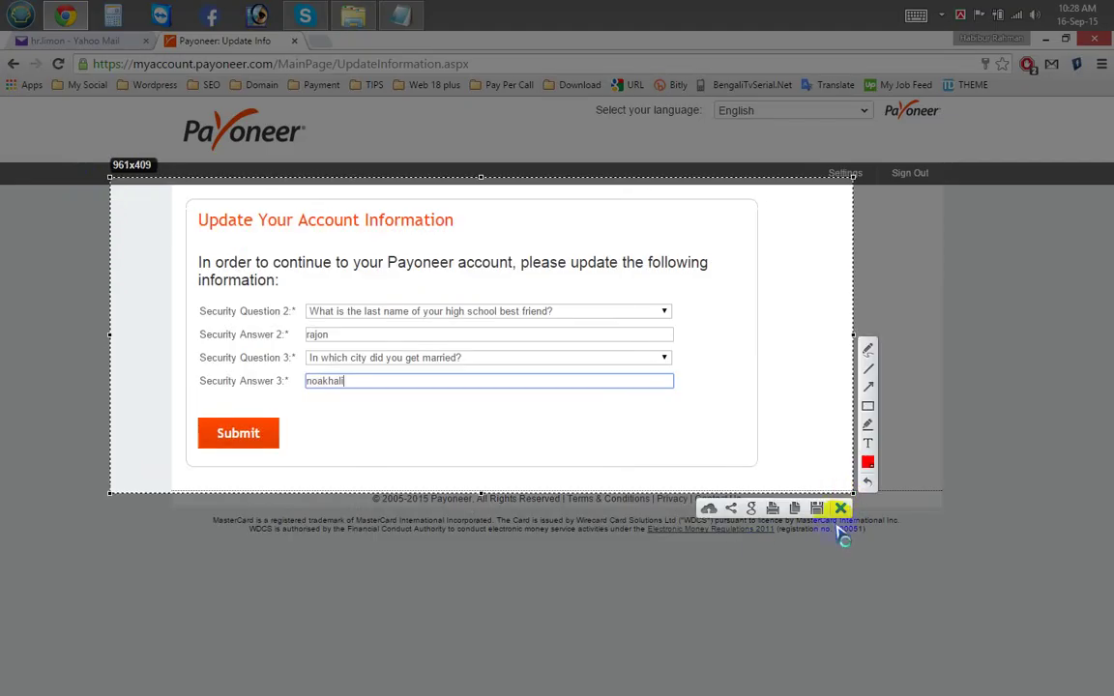
click(815, 507)
click(397, 319)
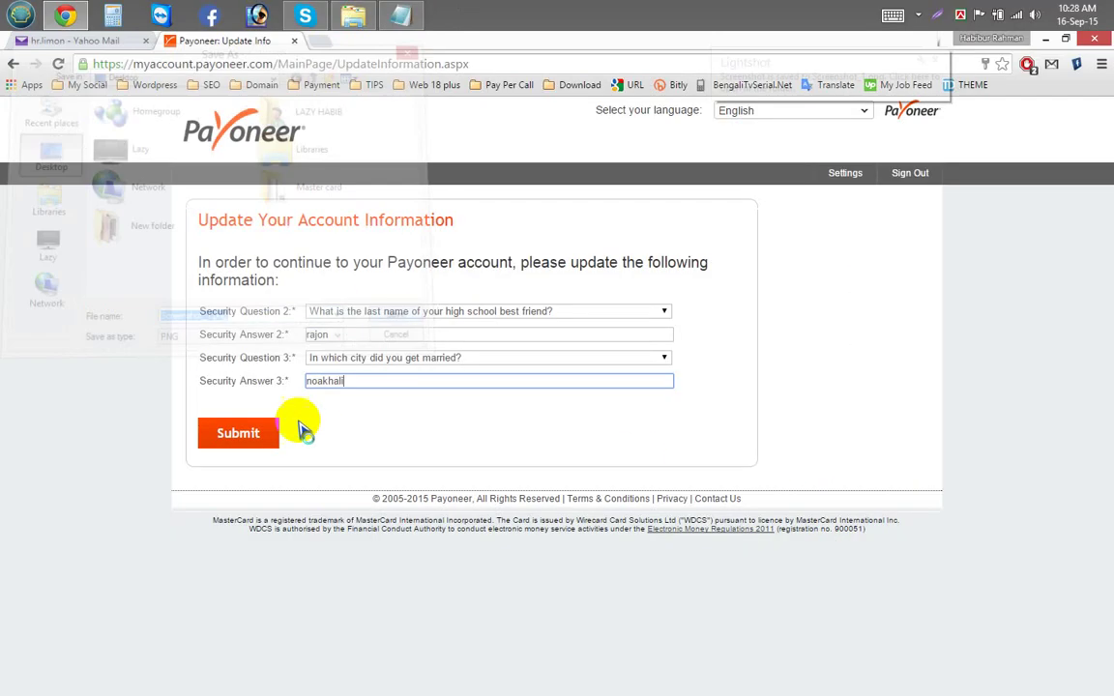
click(242, 433)
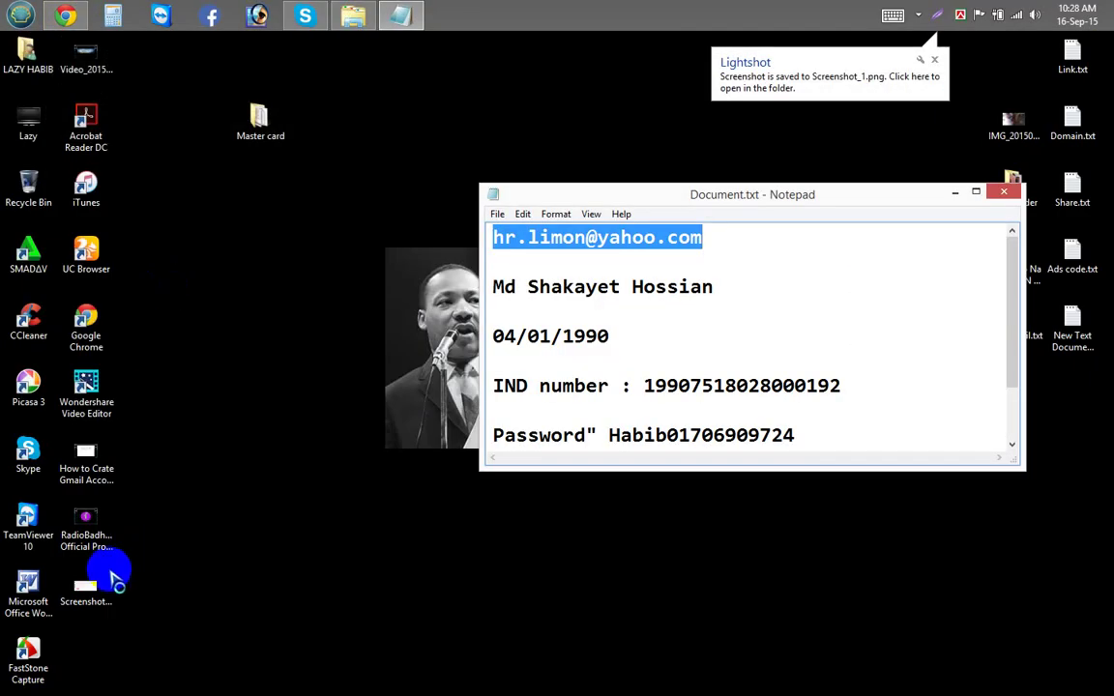
Step: Close the Notepad notes, saving the changes
drag(106, 580, 290, 194)
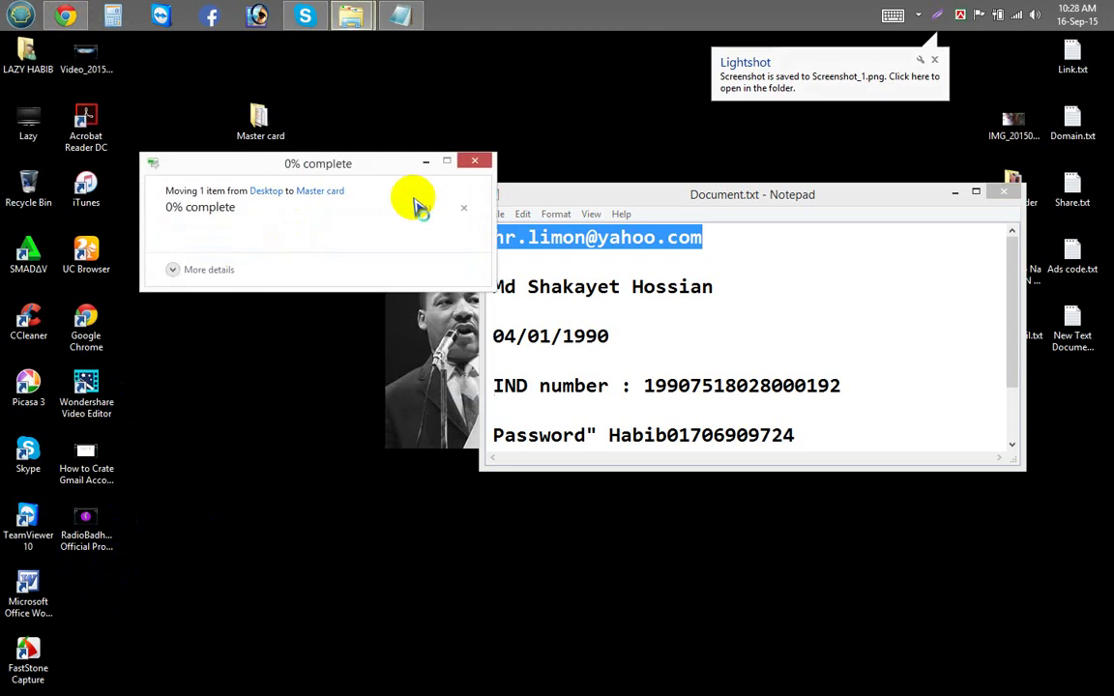
click(1005, 193)
click(510, 375)
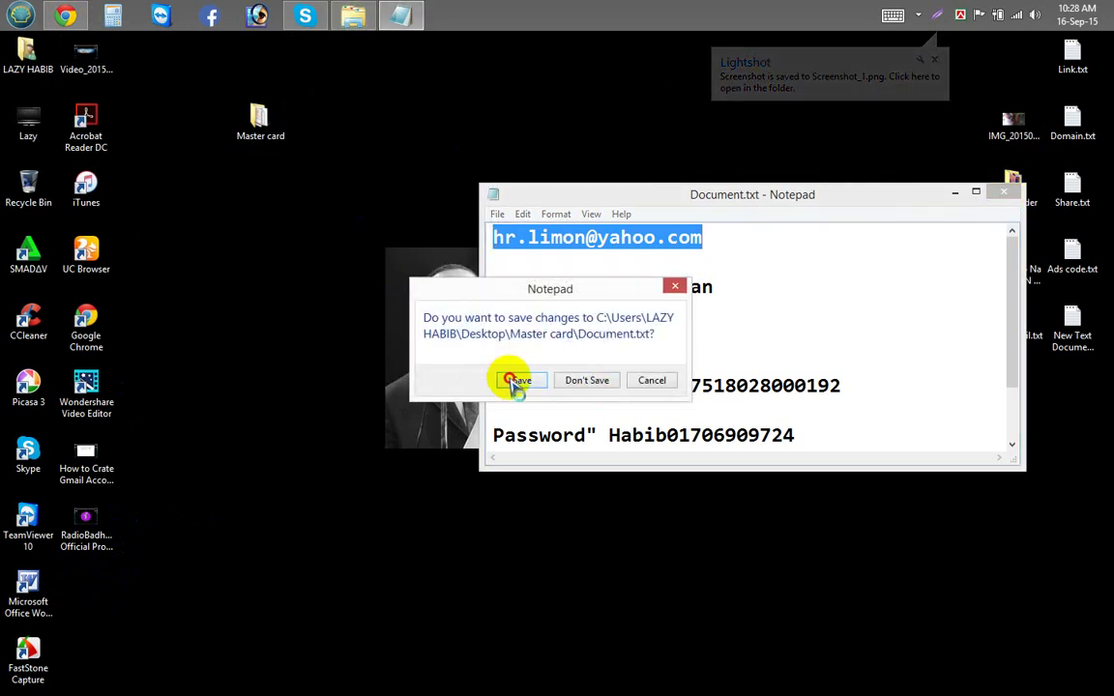
Step: Refresh the desktop, open Document.txt from the Master card folder, and close the folder window
right_click(365, 290)
click(388, 333)
double_click(263, 124)
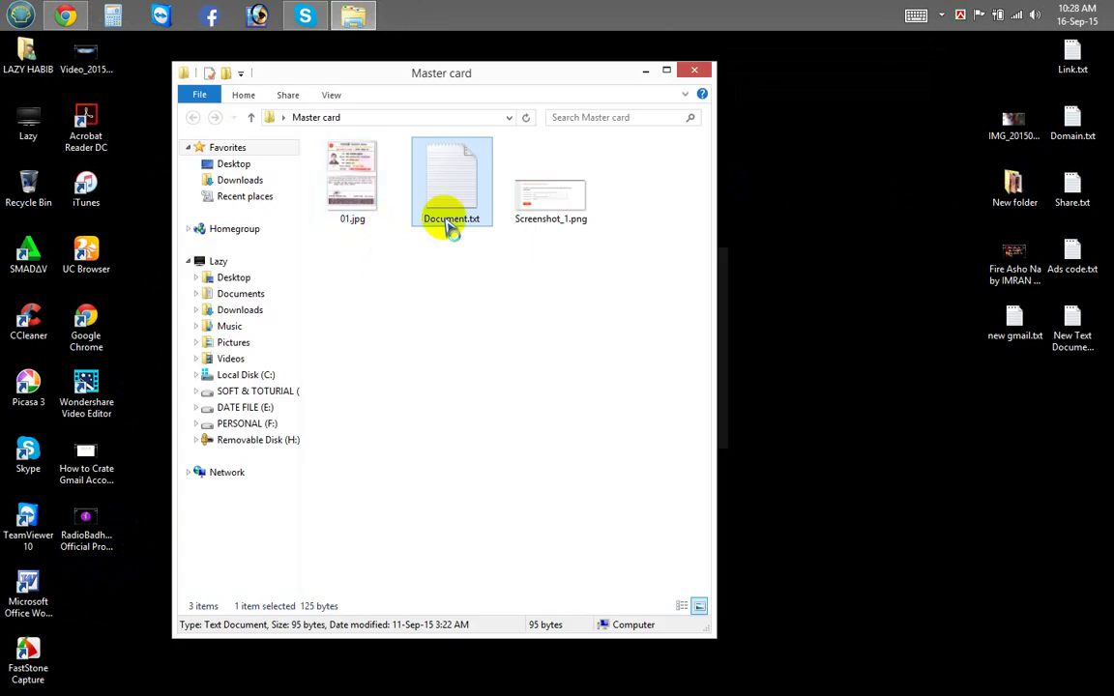
click(462, 182)
double_click(462, 182)
click(694, 69)
right_click(405, 82)
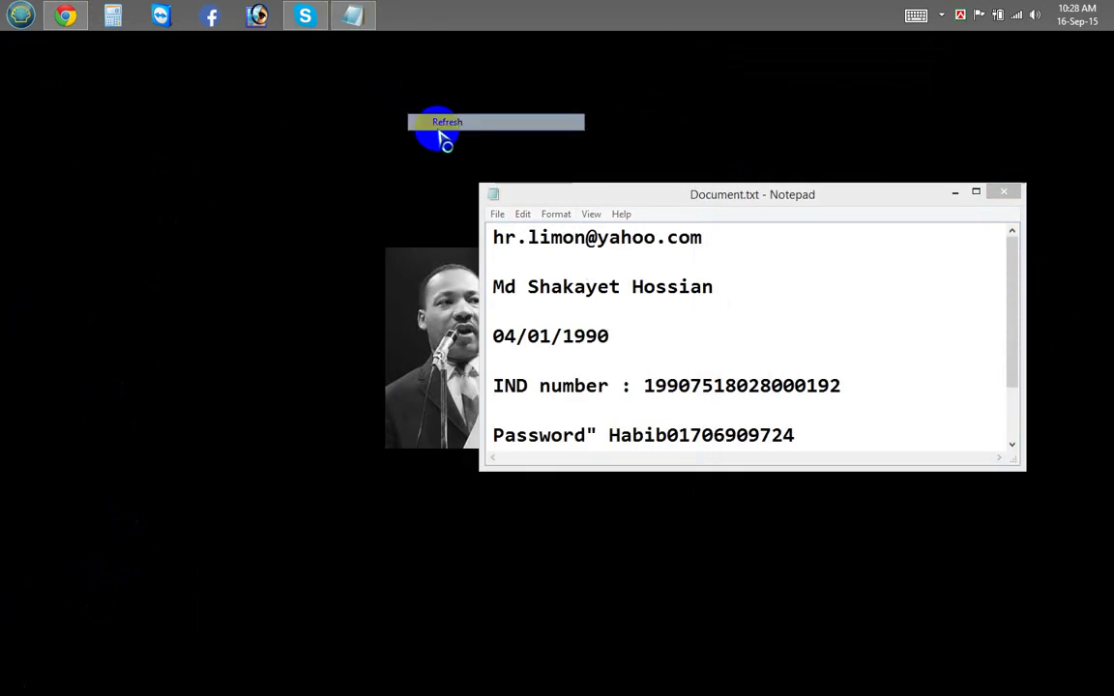
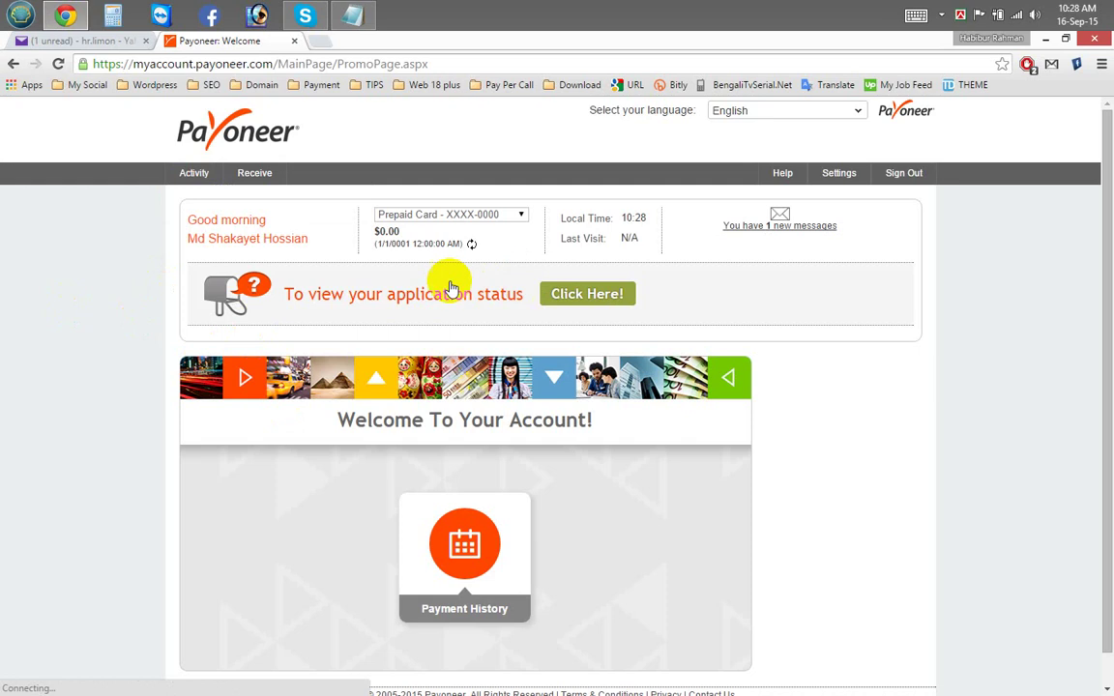
Step: Expand the application status tracker to show Step 2 Approval under review, then go to the Yahoo Mail inbox
click(473, 293)
scroll(473, 290, up, 1)
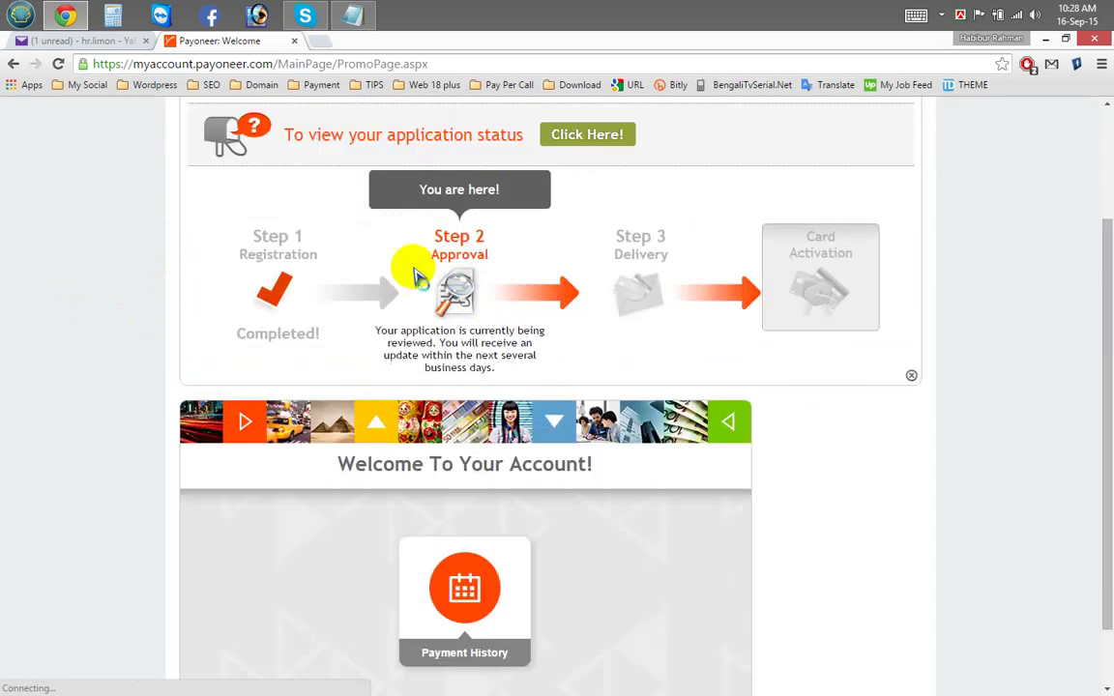
scroll(542, 319, down, 1)
click(473, 483)
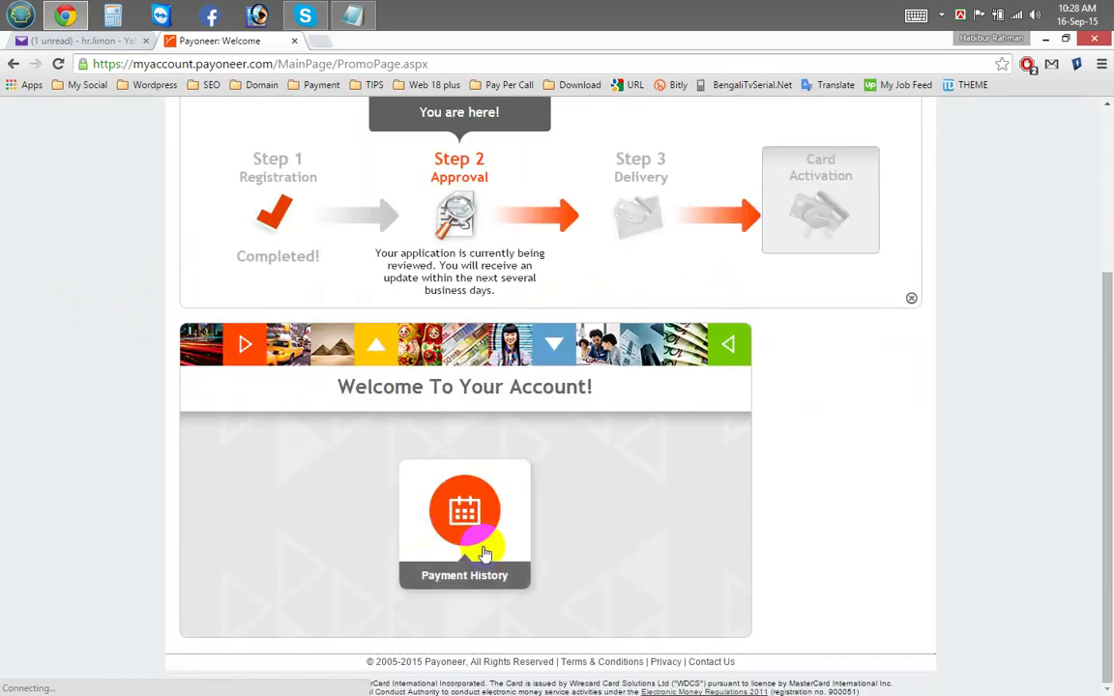
click(73, 43)
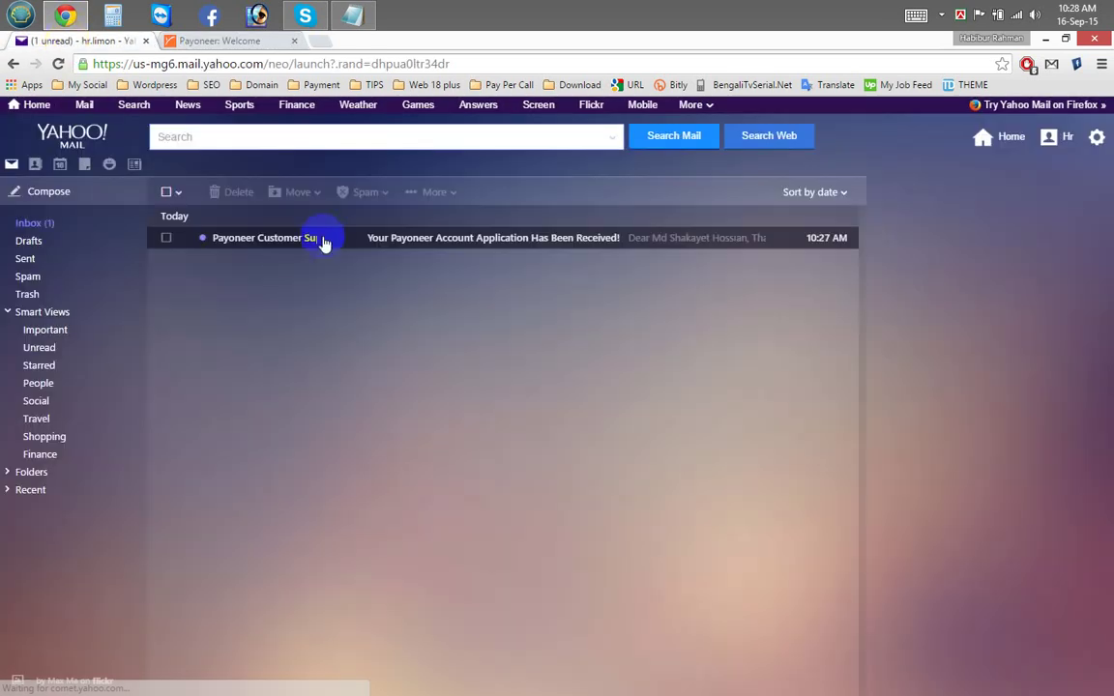
Step: Open the Payoneer 'Application Has Been Received' email and highlight the 3-step overview with Step 1 Completed
click(452, 242)
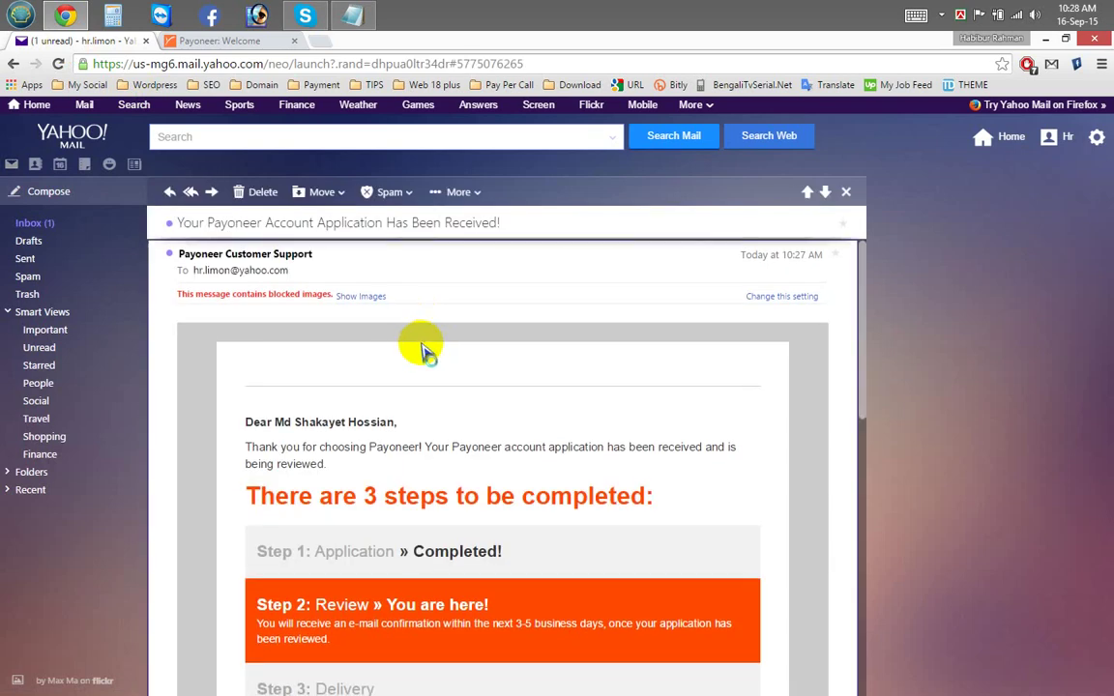
scroll(416, 357, down, 1)
drag(292, 358, 628, 371)
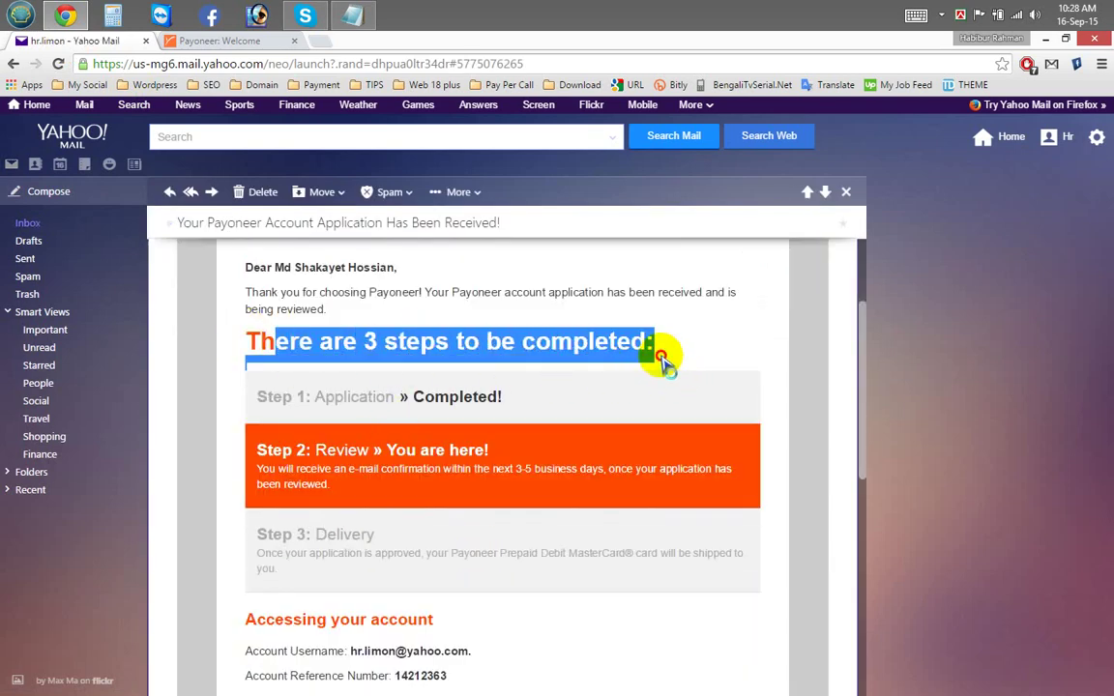
drag(449, 399, 516, 410)
scroll(516, 410, down, 1)
drag(495, 298, 377, 297)
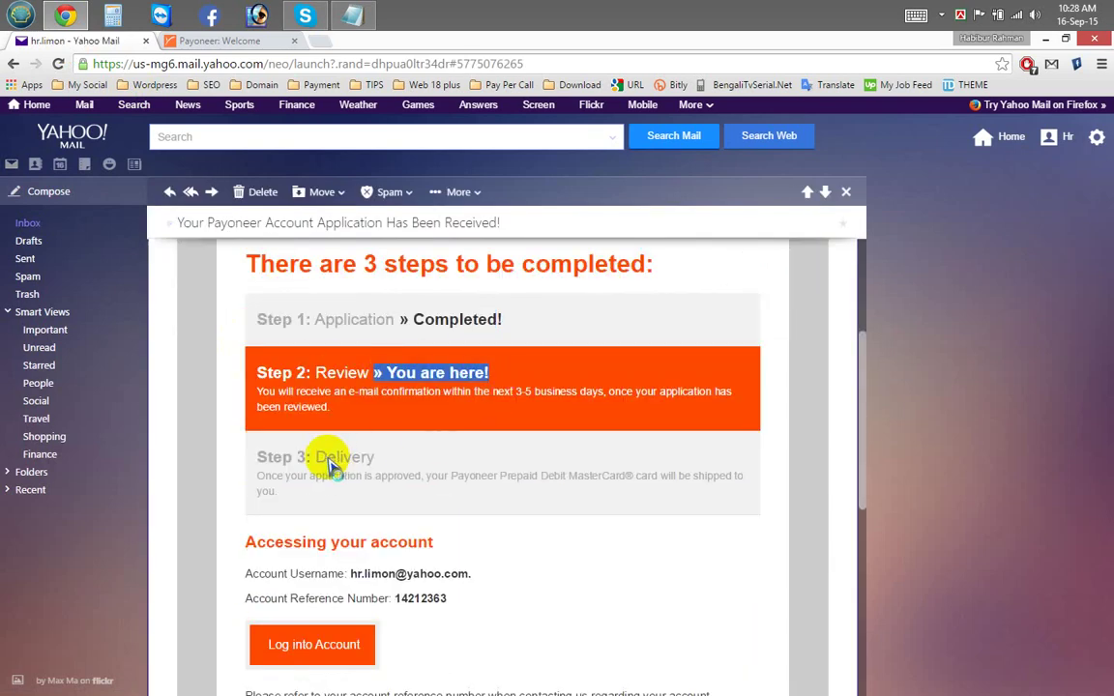
click(472, 477)
Step: Read the 'Accessing your account' section and follow the email's 'Log into Account' link
scroll(333, 527, down, 1)
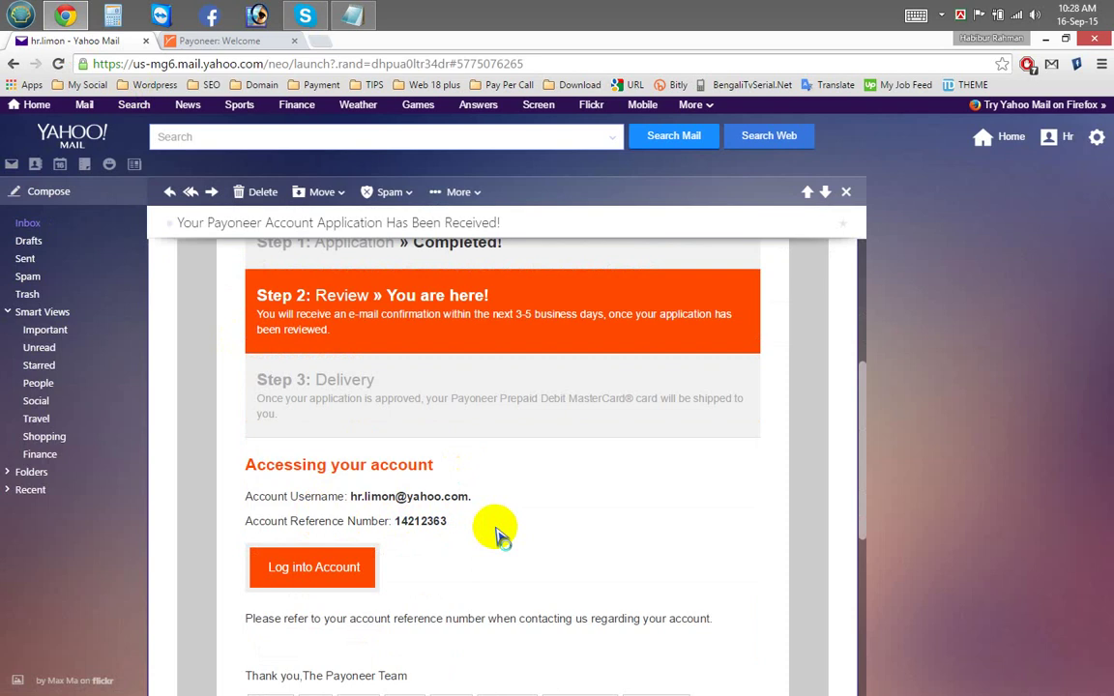
scroll(465, 522, down, 2)
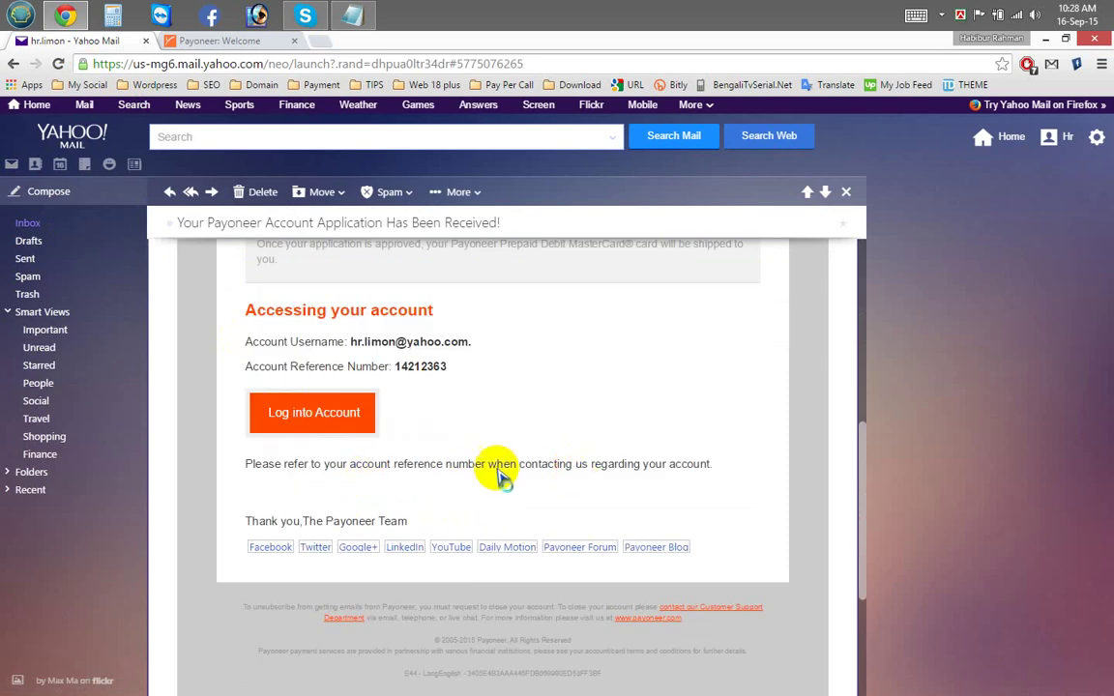
scroll(403, 508, up, 1)
scroll(401, 508, up, 1)
drag(470, 496, 357, 494)
key(ctrl+c)
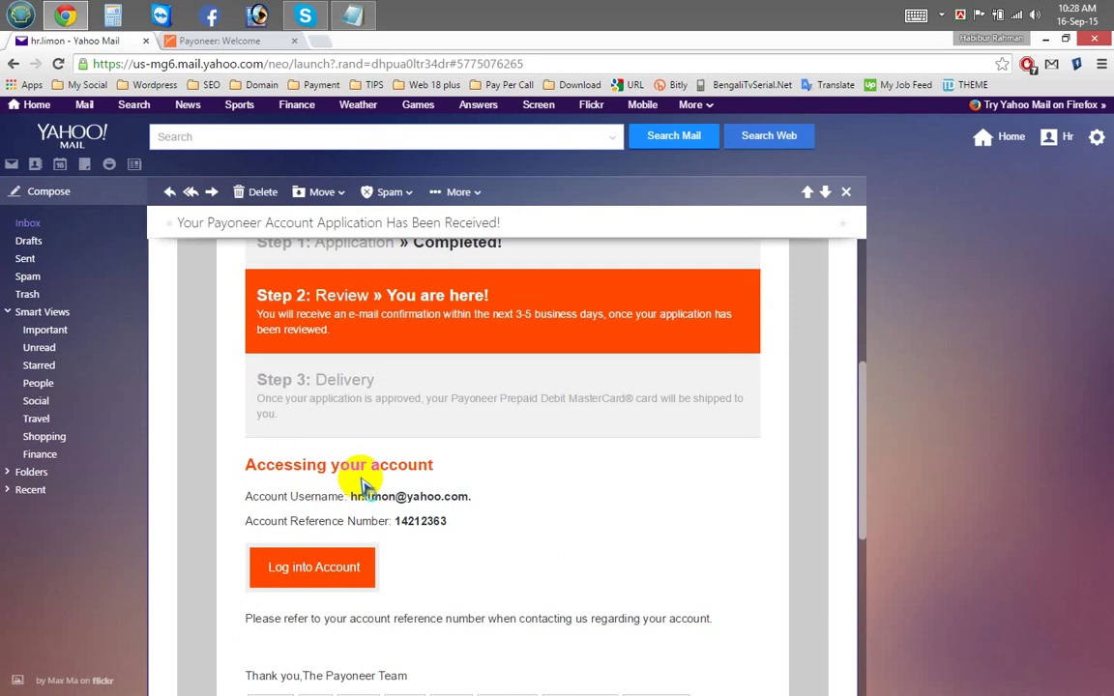
drag(246, 465, 302, 464)
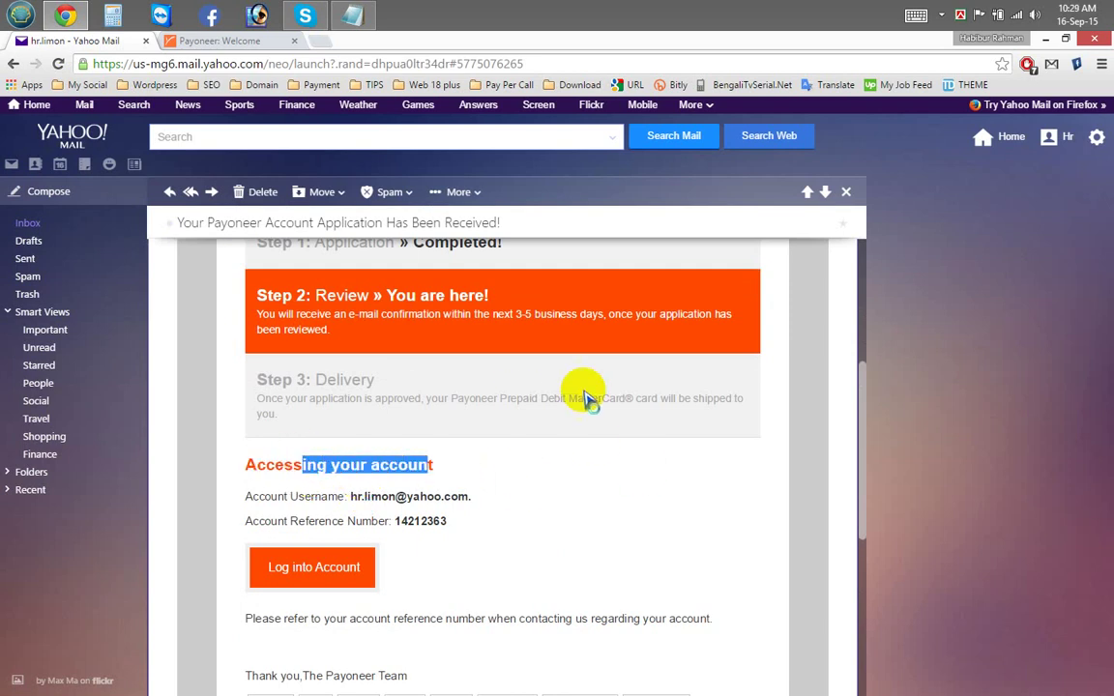
drag(659, 398, 497, 398)
scroll(455, 435, up, 3)
click(530, 527)
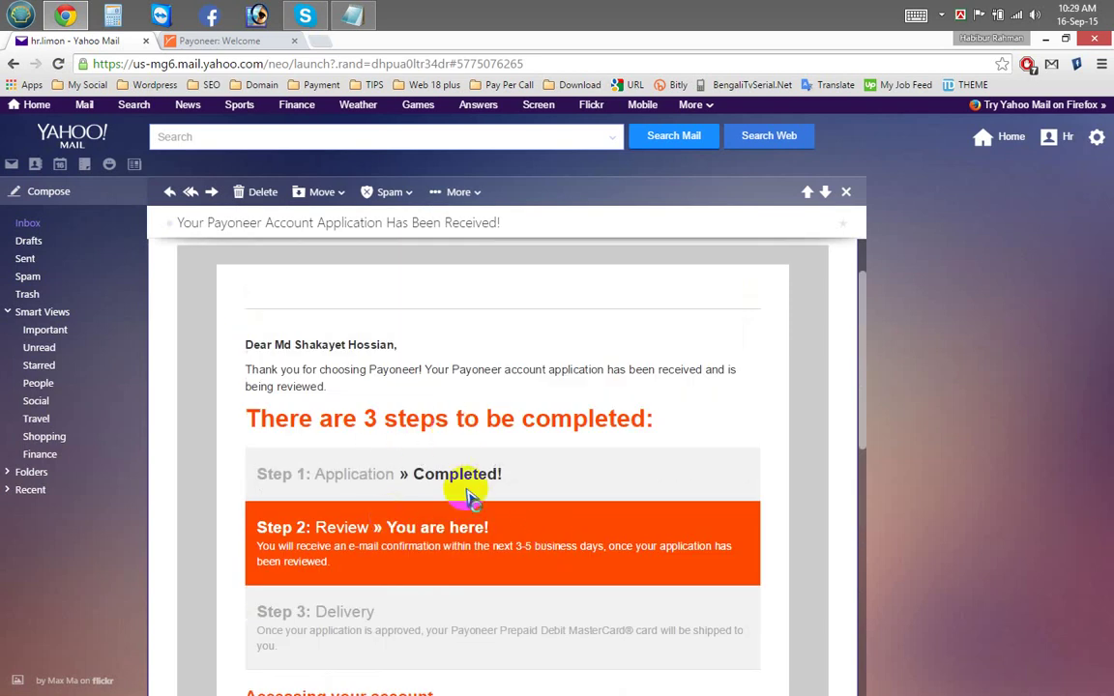
drag(486, 475, 409, 475)
click(386, 500)
scroll(377, 502, down, 5)
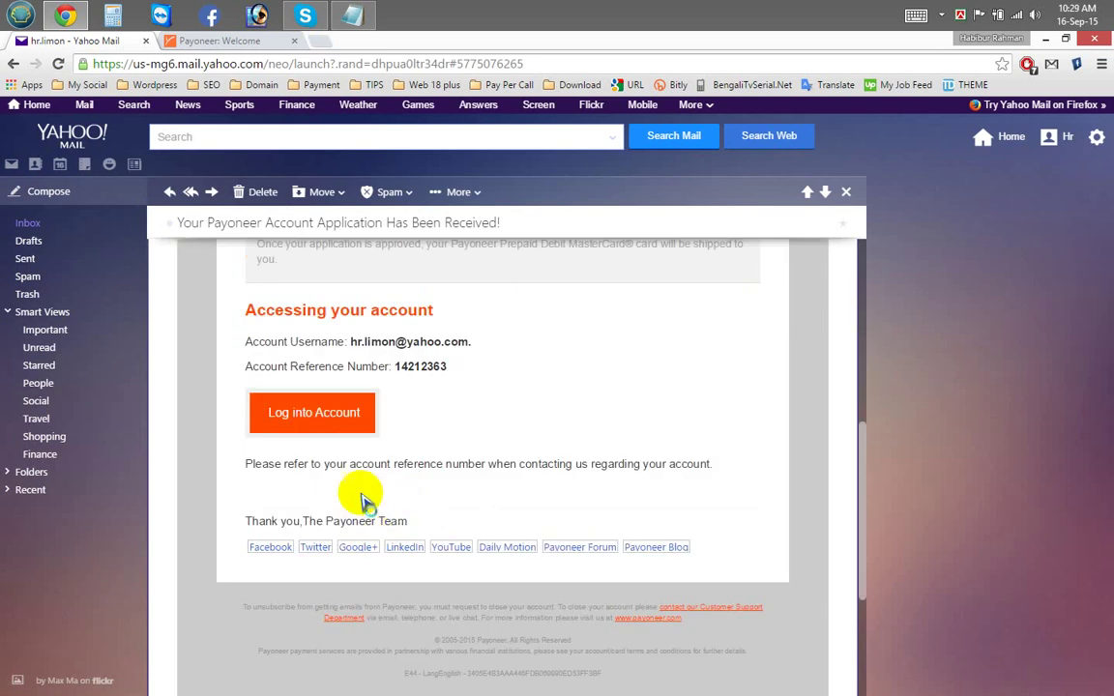
click(340, 420)
Step: Fill the saved username into the Payoneer login page and bring up the Document.txt account notes
click(378, 43)
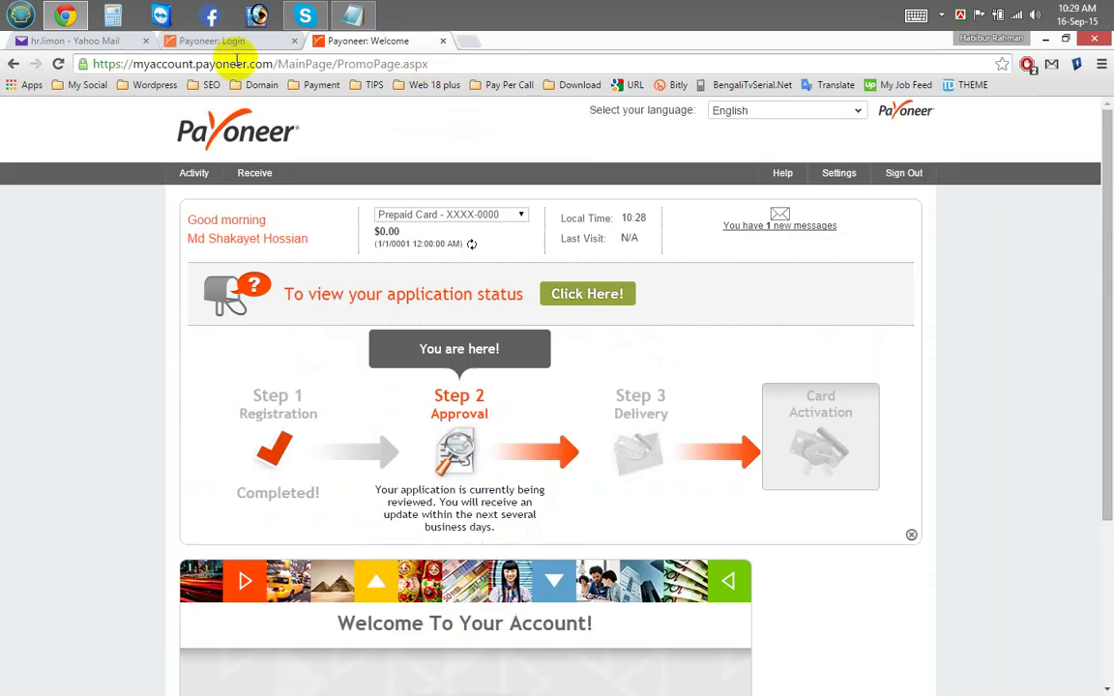
click(232, 43)
click(429, 315)
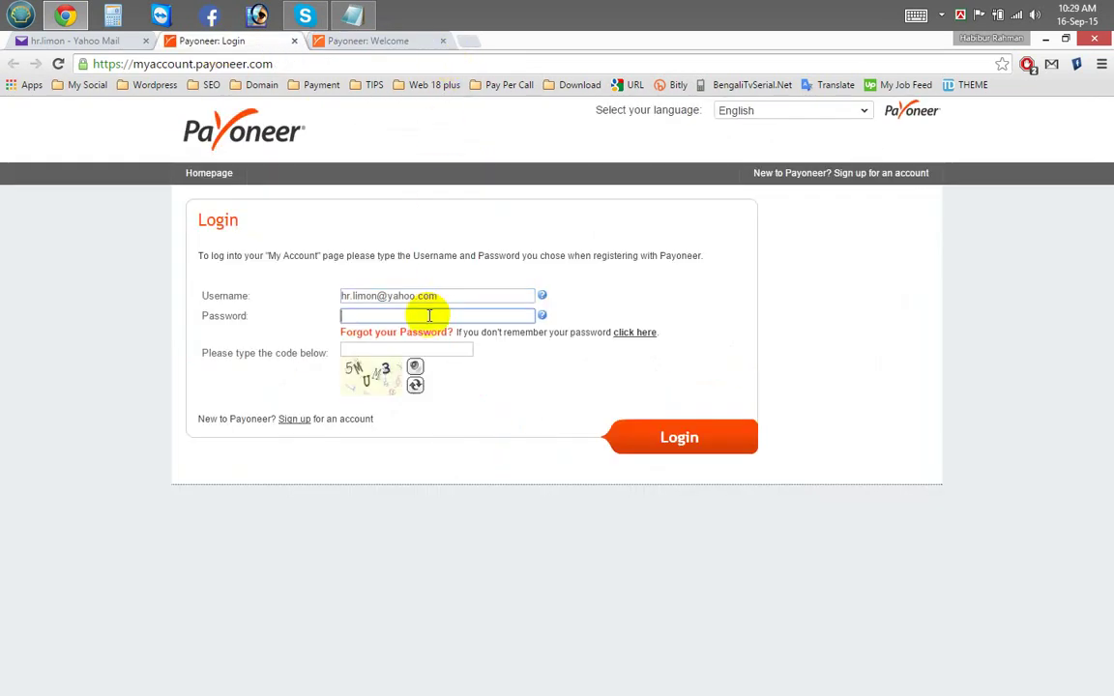
click(443, 296)
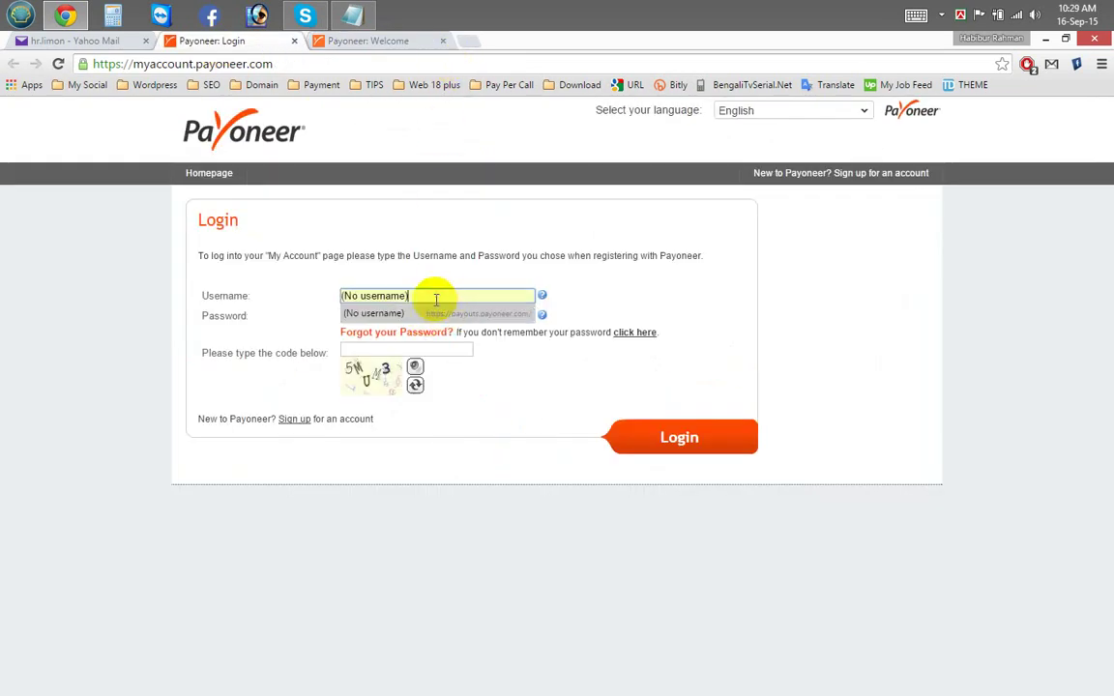
key(ctrl+v)
click(354, 15)
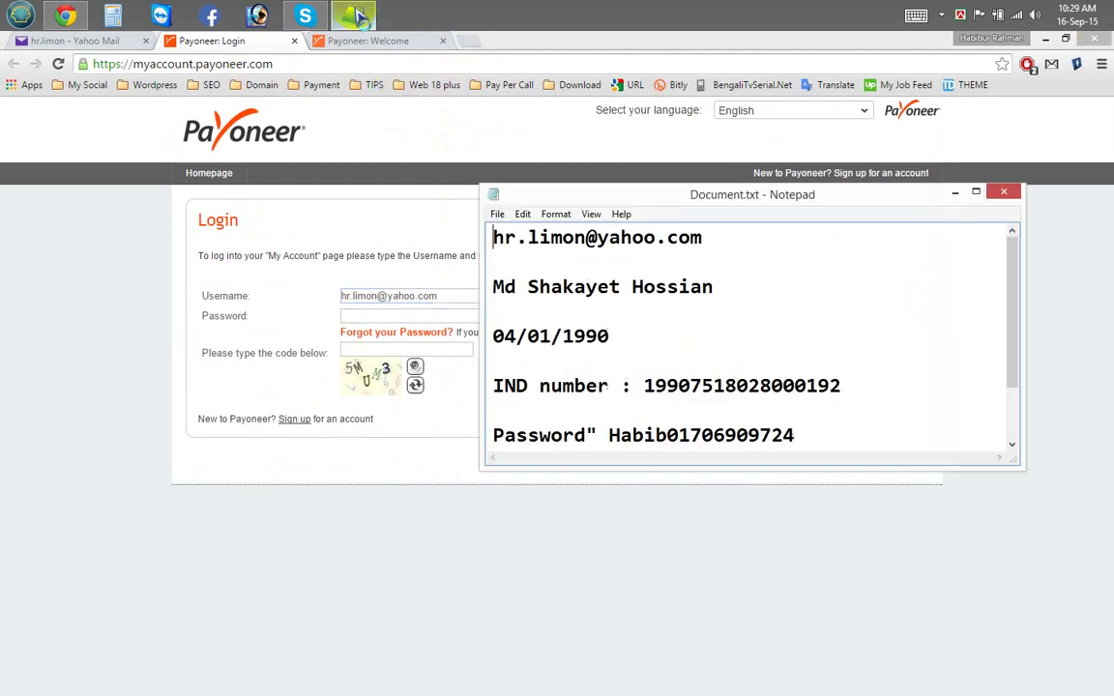
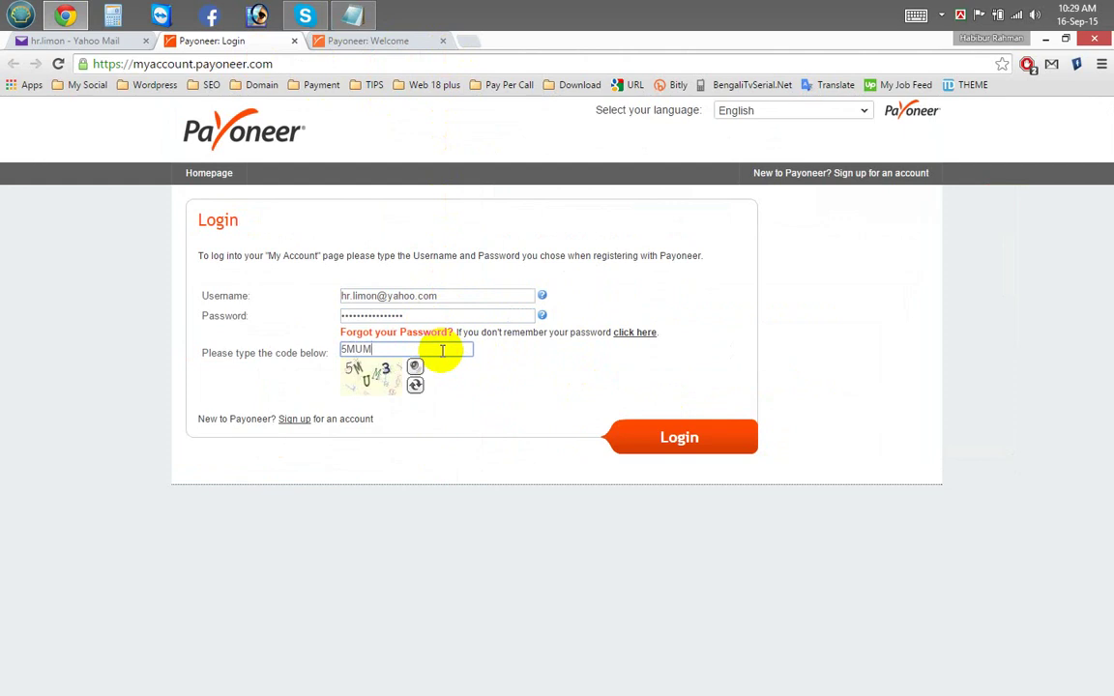
Step: Complete the security code entry and submit the Payoneer login to reach the welcome page
text(3)
click(678, 439)
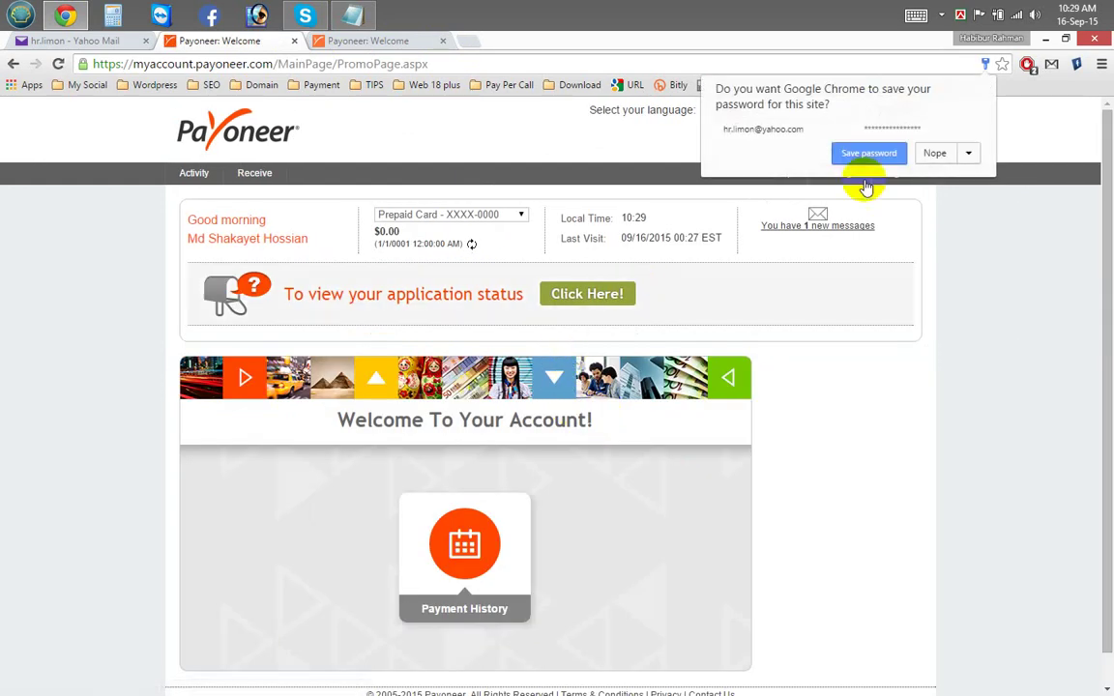
Step: Dismiss Chrome's save-password prompt, then open and read the new Edit Profile message
click(850, 154)
scroll(541, 358, down, 1)
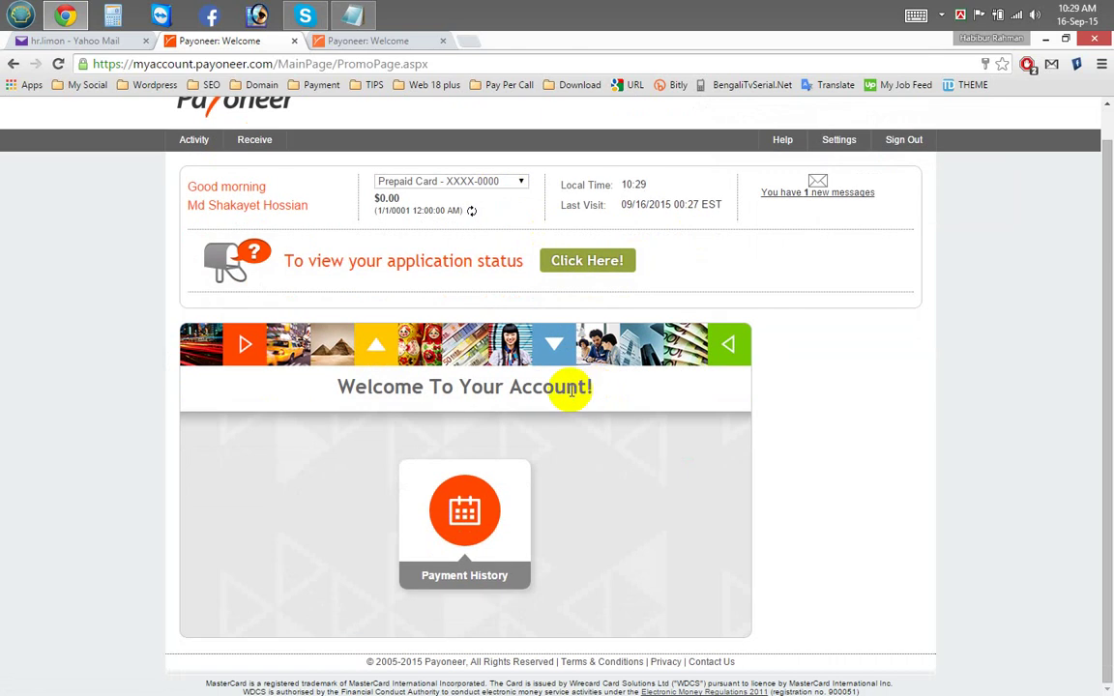
drag(470, 387, 553, 387)
click(817, 192)
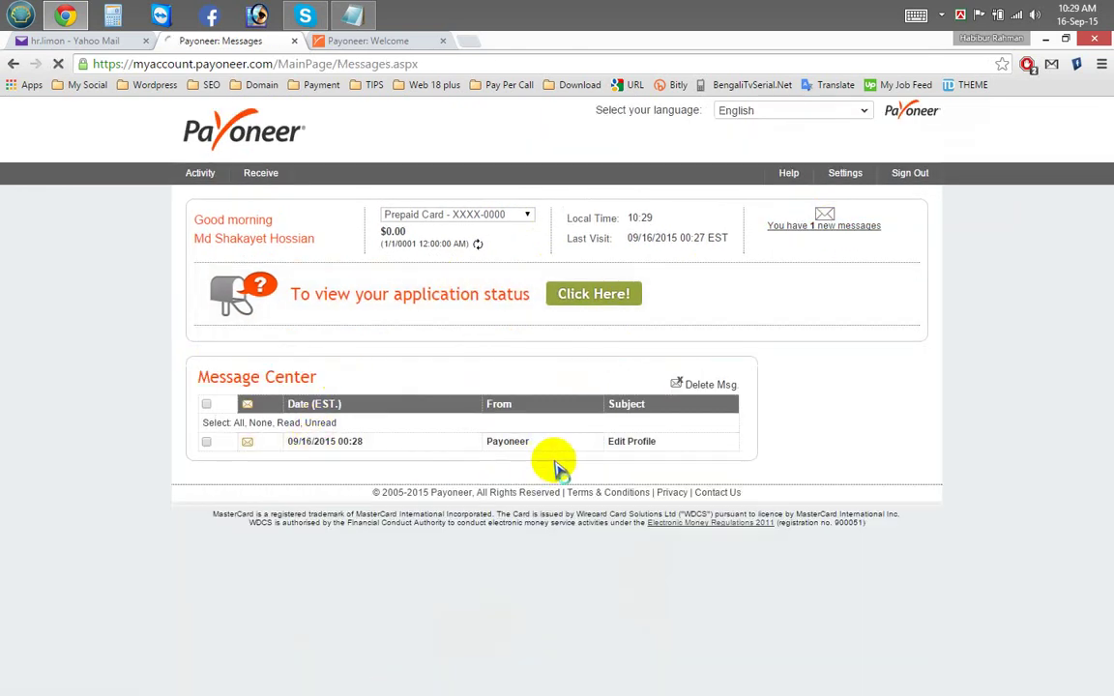
click(553, 447)
drag(199, 437, 308, 441)
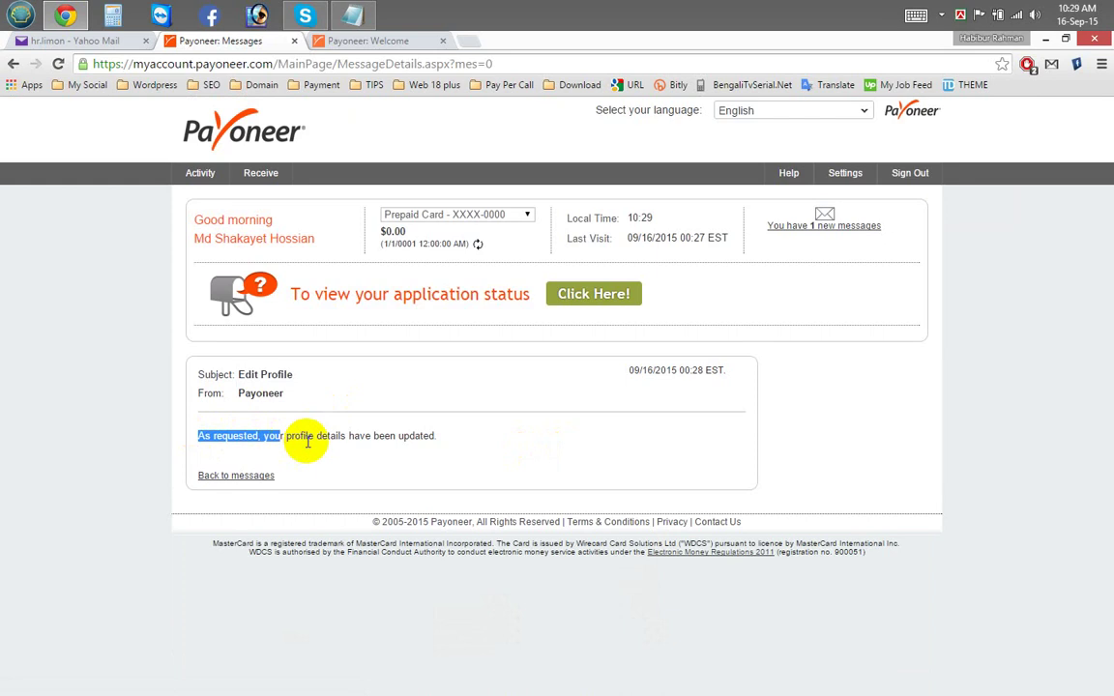
triple_click(280, 422)
click(280, 425)
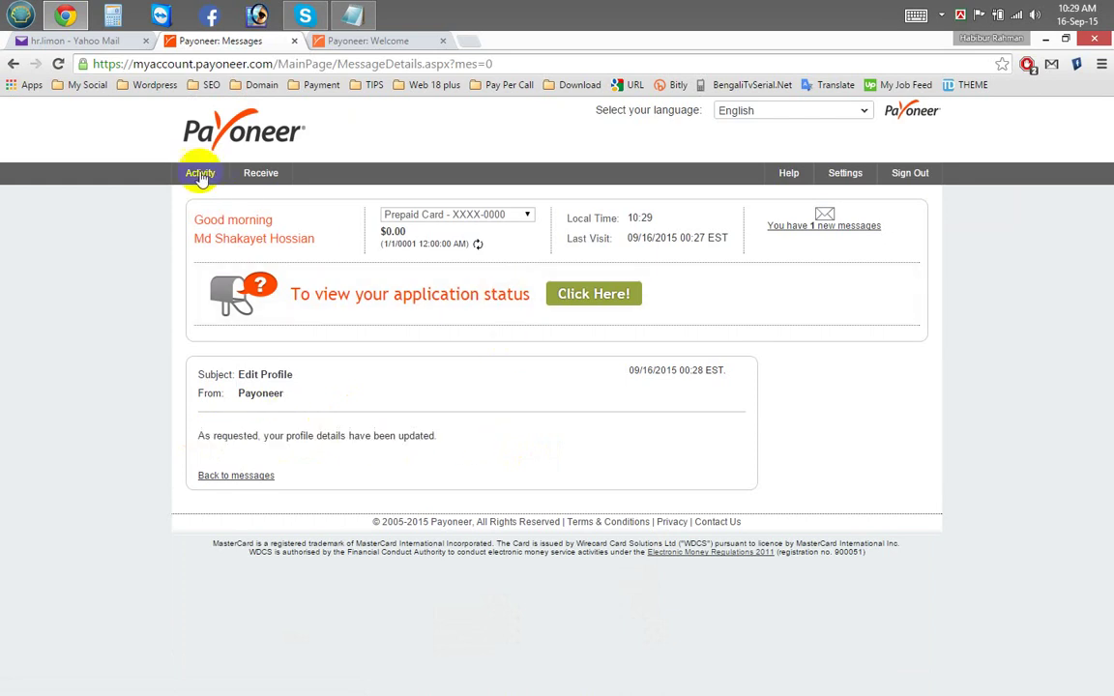
Step: Open Activity > Payment History and expand the application status tracker via 'Click Here!'
click(212, 196)
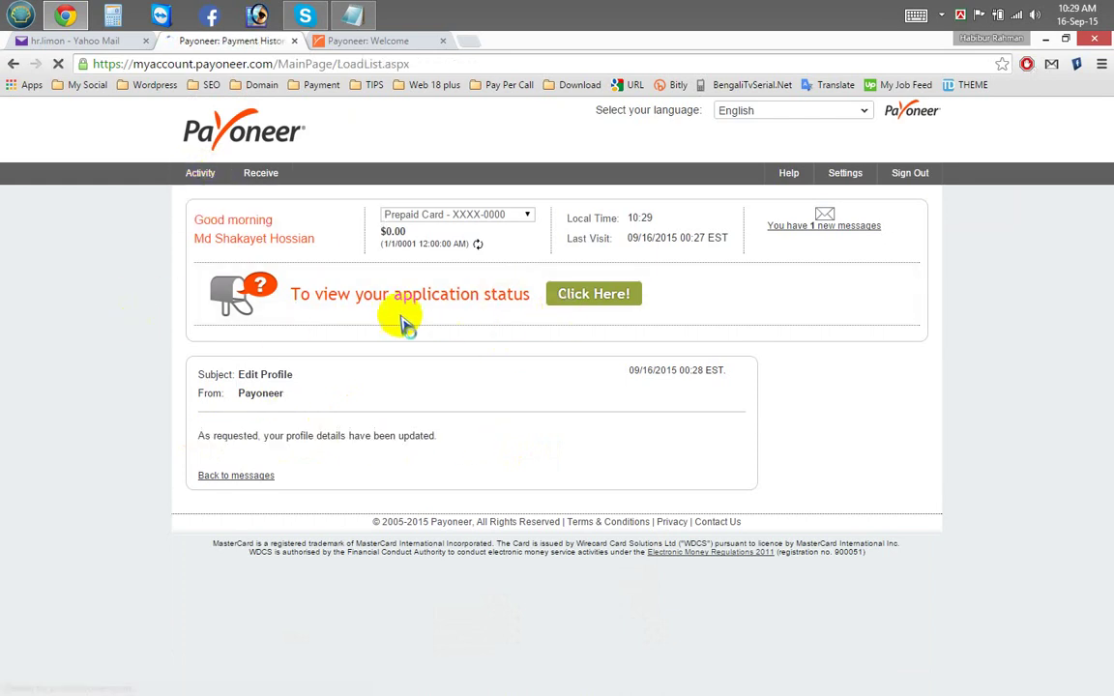
mouse_move(256, 175)
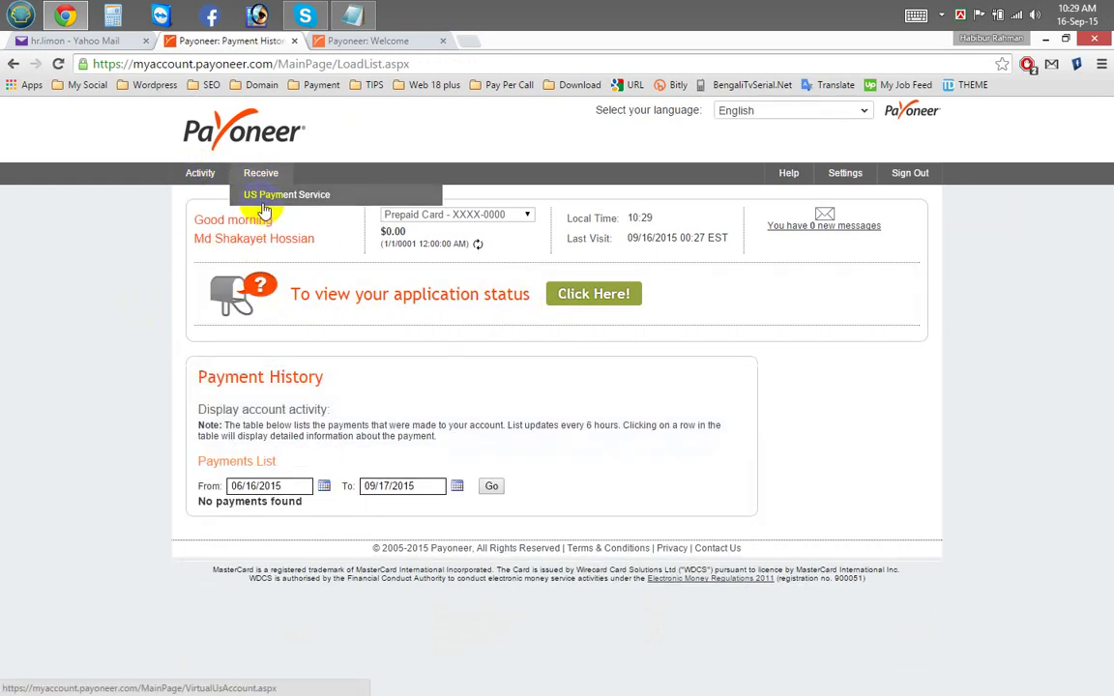
click(592, 293)
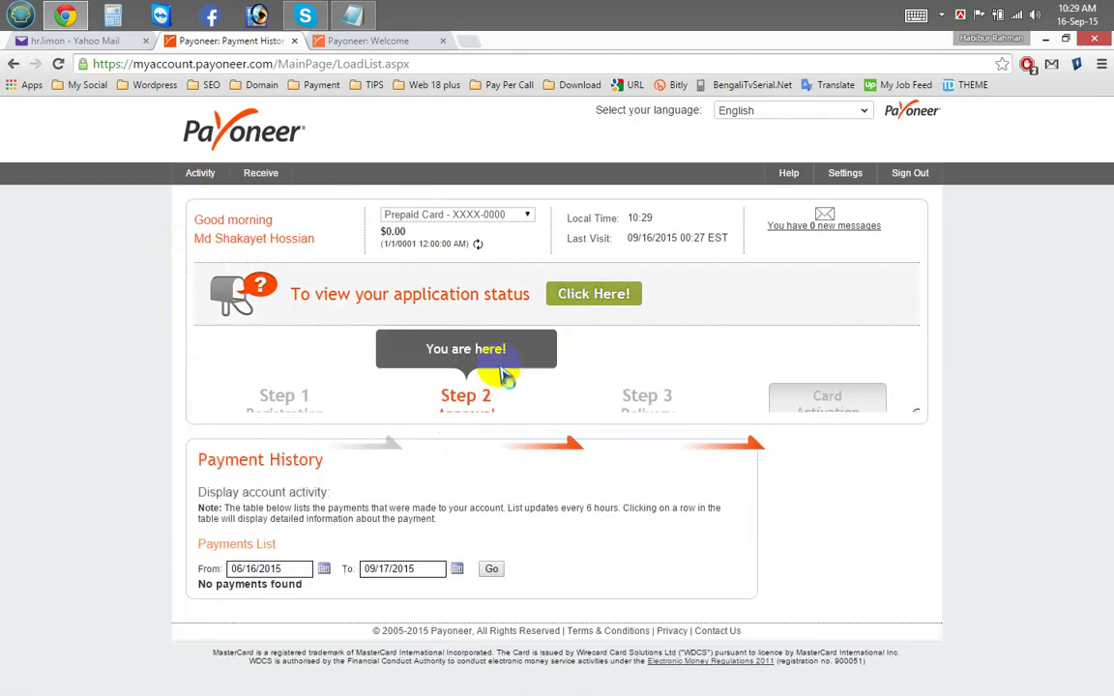
Step: Compare the Payoneer status tracker with the application-received email in Yahoo Mail
drag(654, 415, 598, 414)
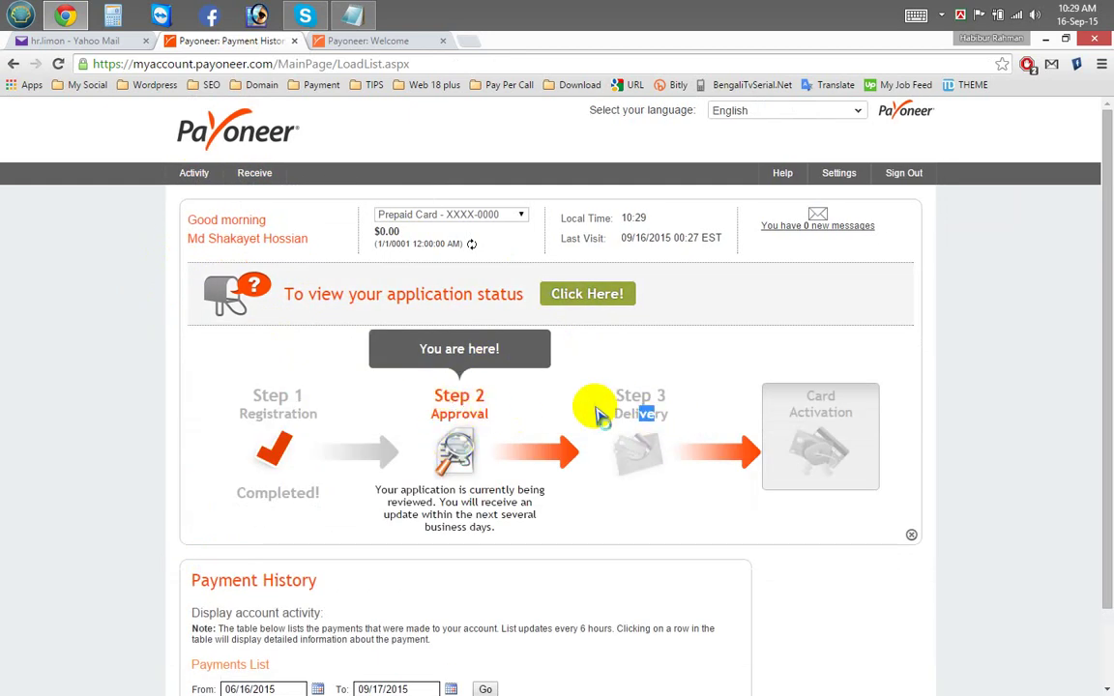
click(94, 41)
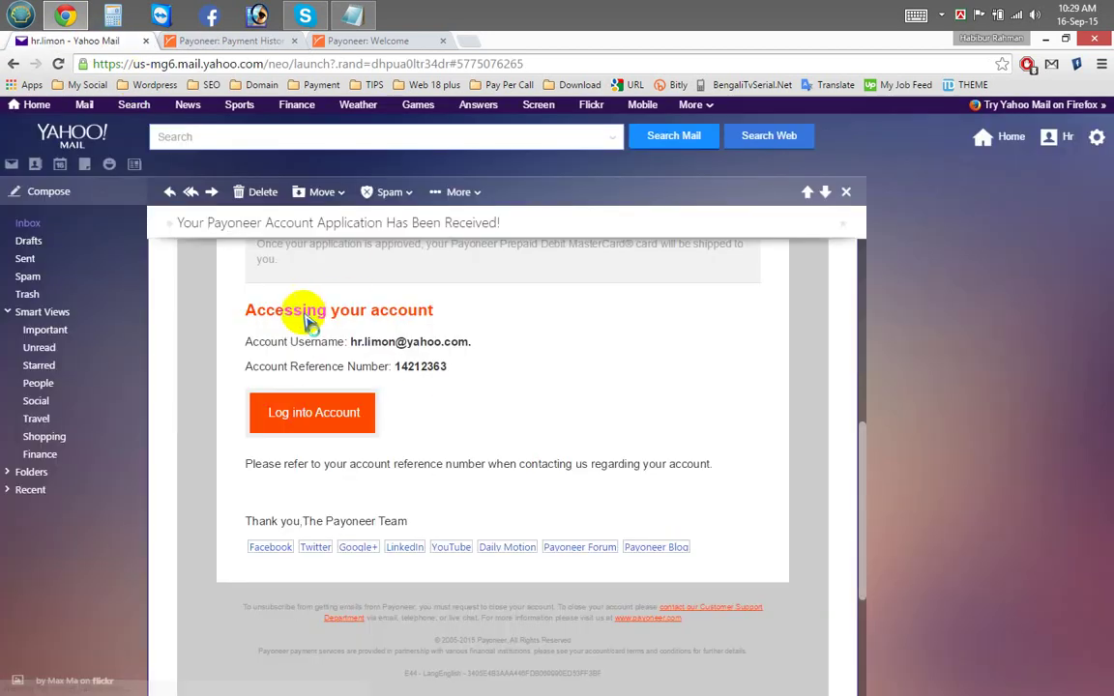
click(28, 224)
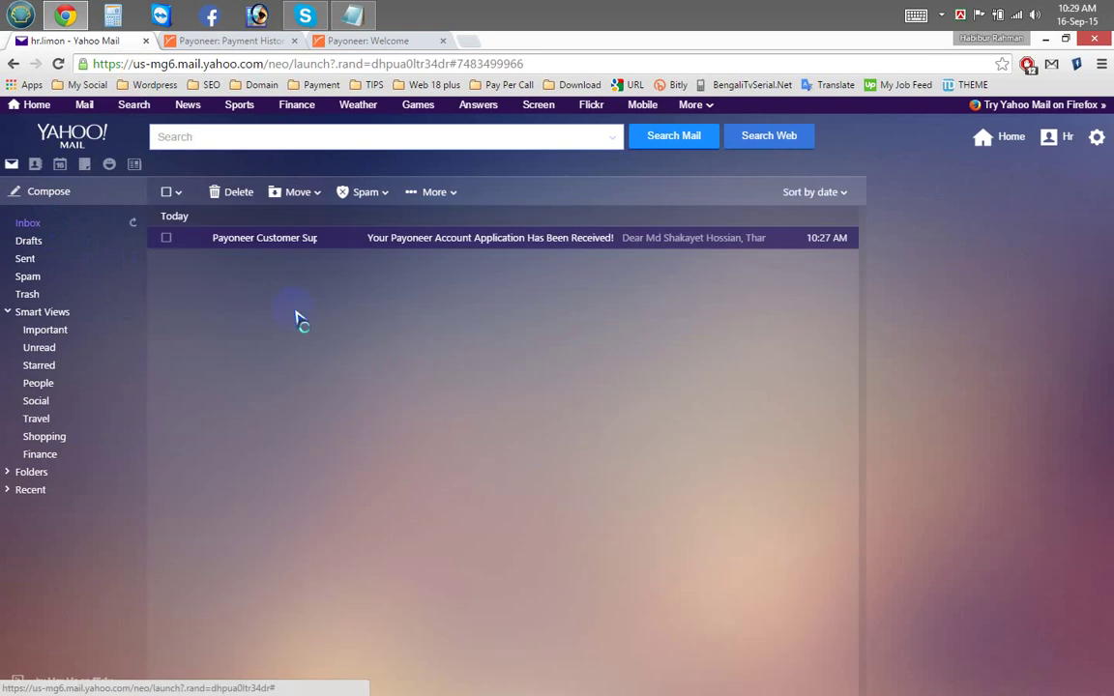
click(230, 44)
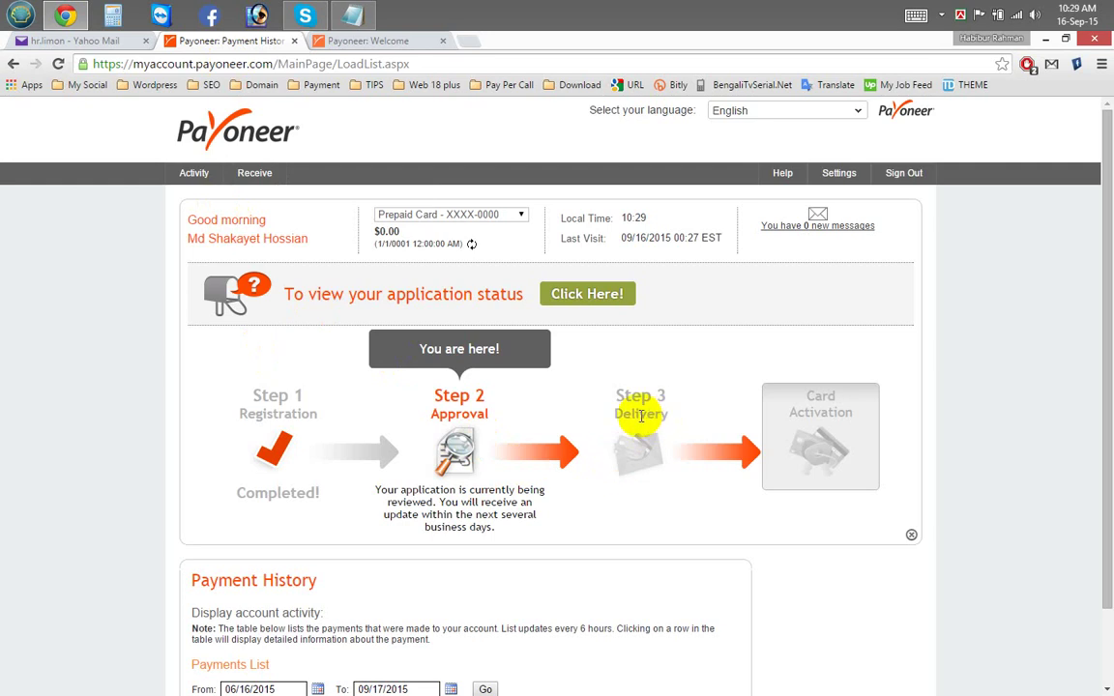
drag(667, 413, 622, 413)
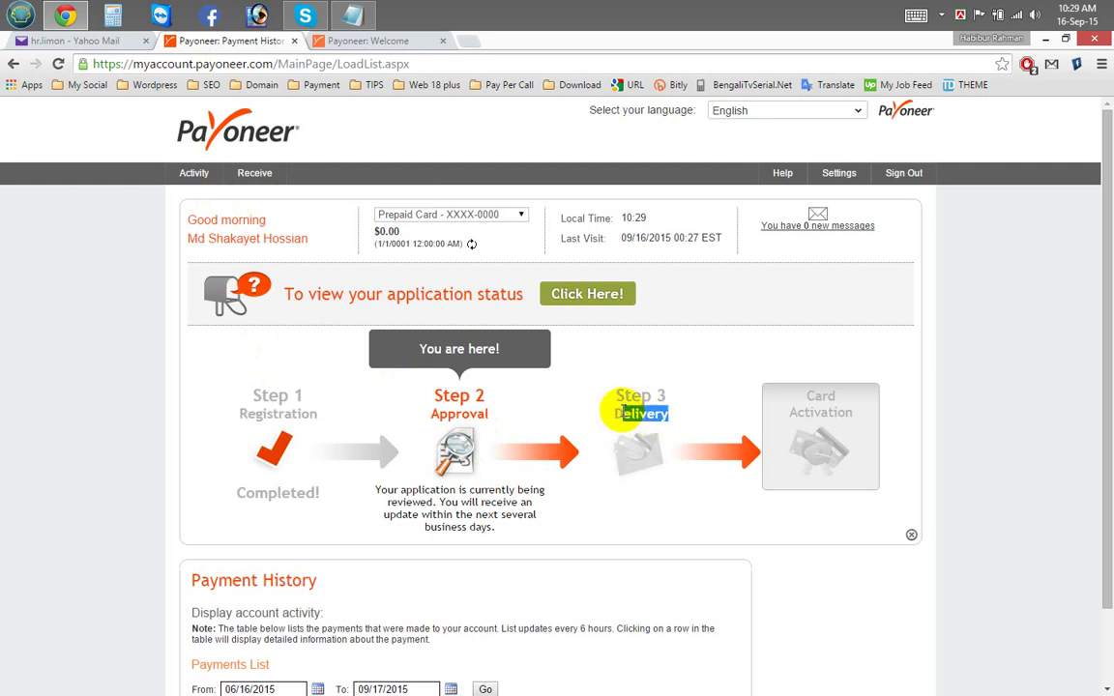
click(97, 40)
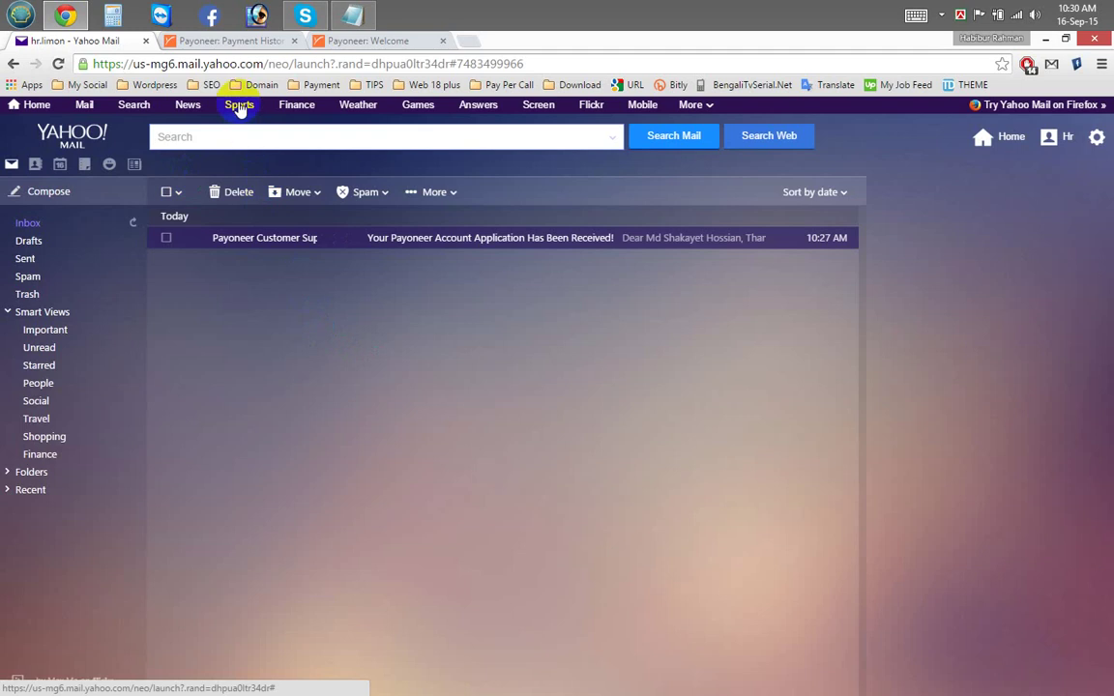
click(218, 40)
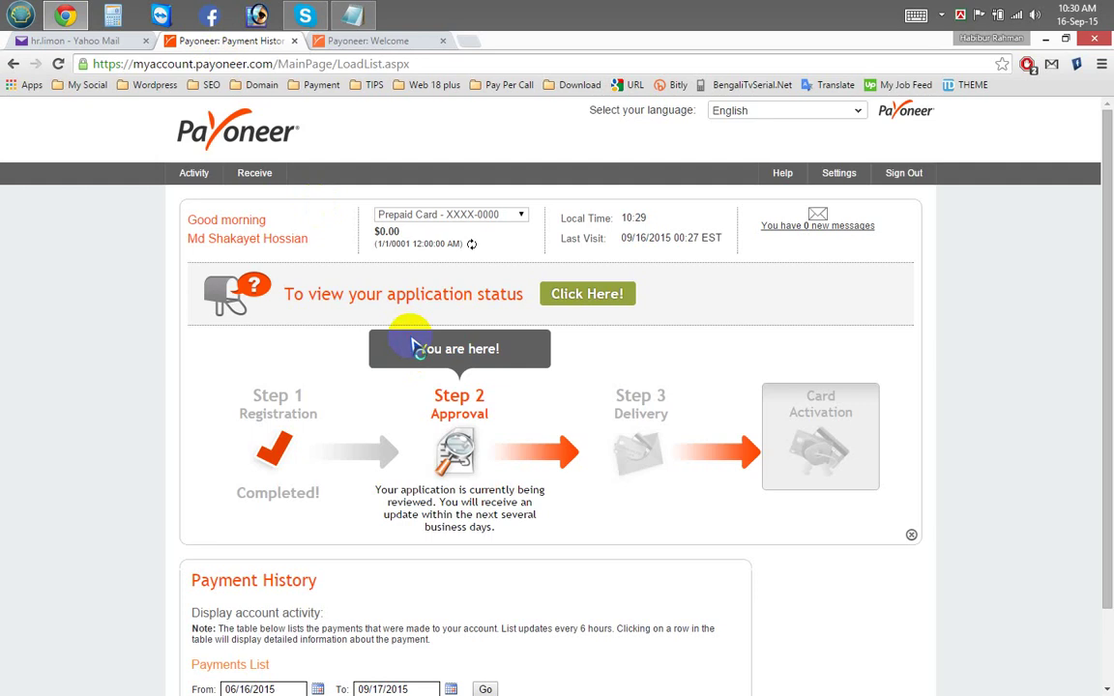
click(85, 41)
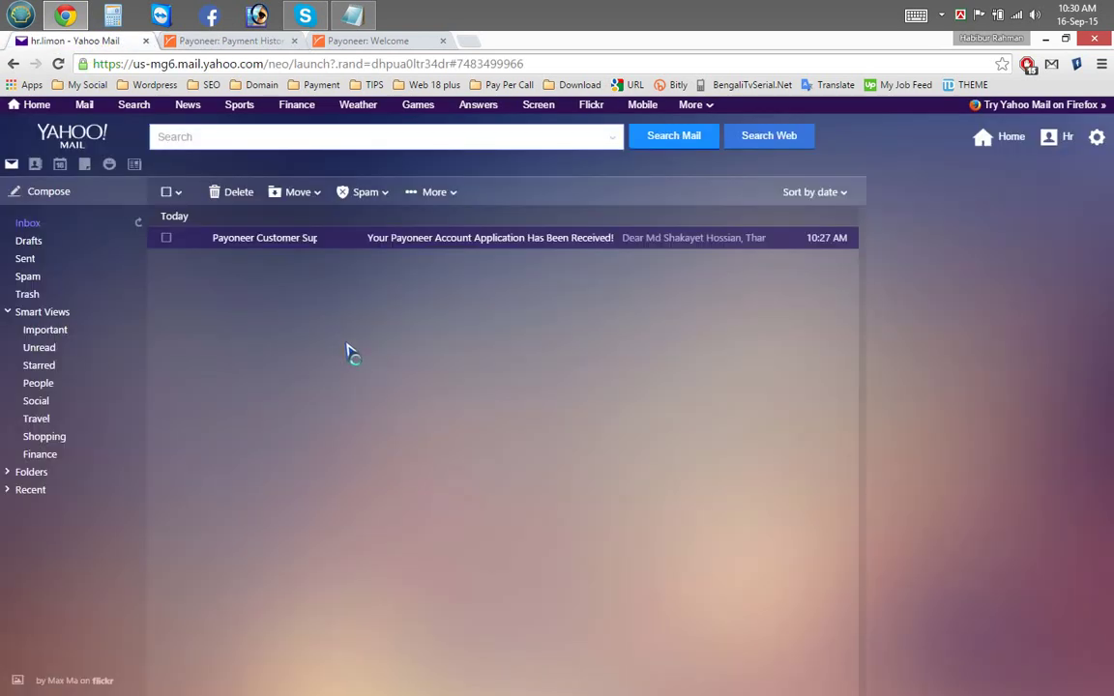
click(240, 40)
Step: Close the extra Payoneer: Welcome tab, leaving Payment History with Step 2 Approval showing
click(378, 40)
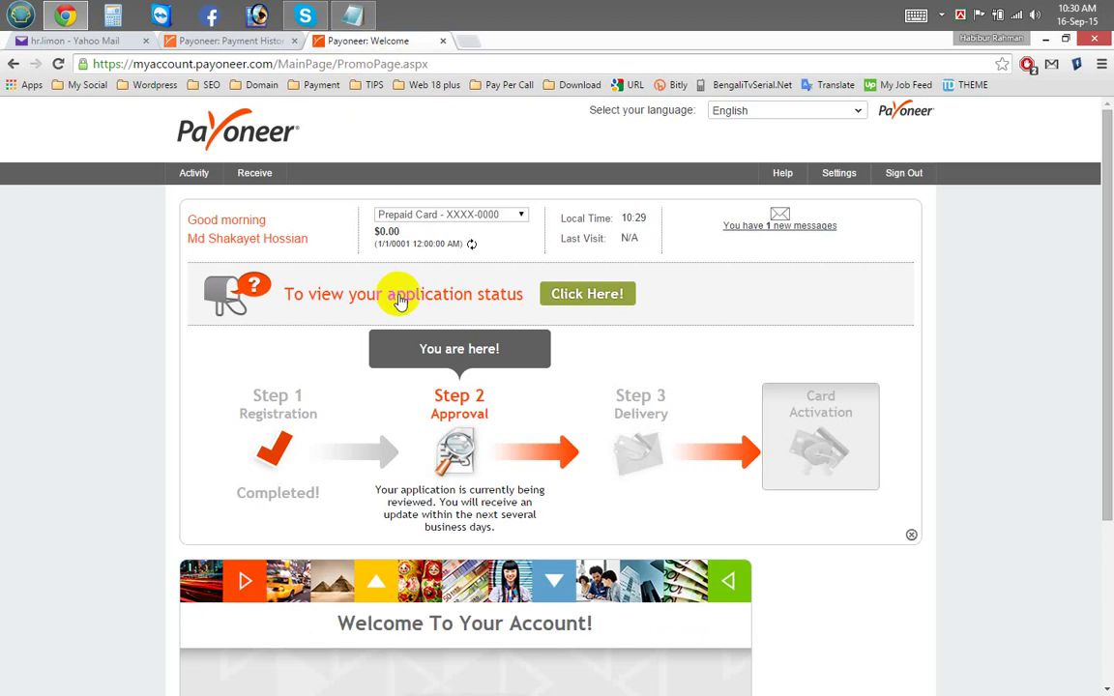
click(442, 40)
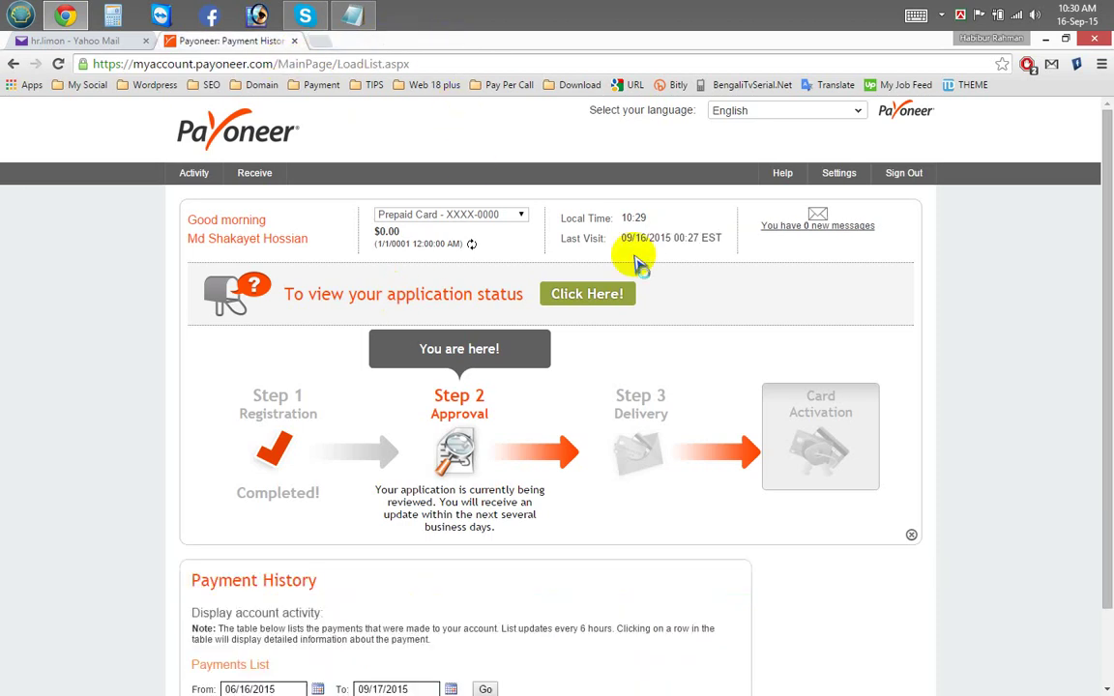
scroll(530, 418, down, 3)
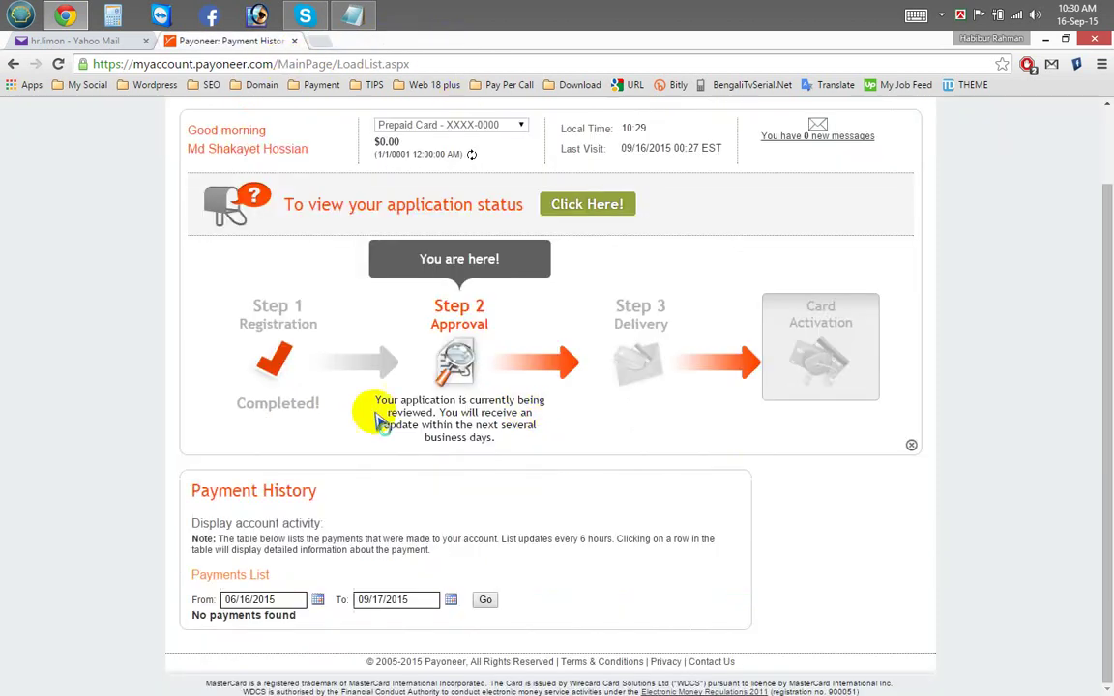
scroll(415, 490, up, 3)
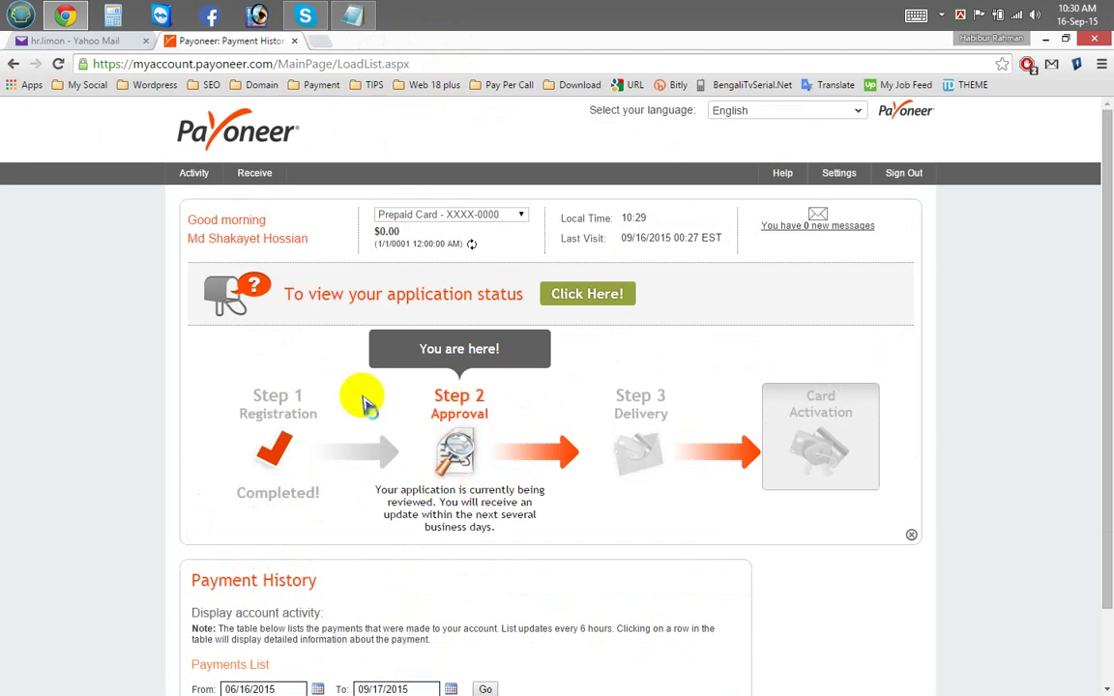